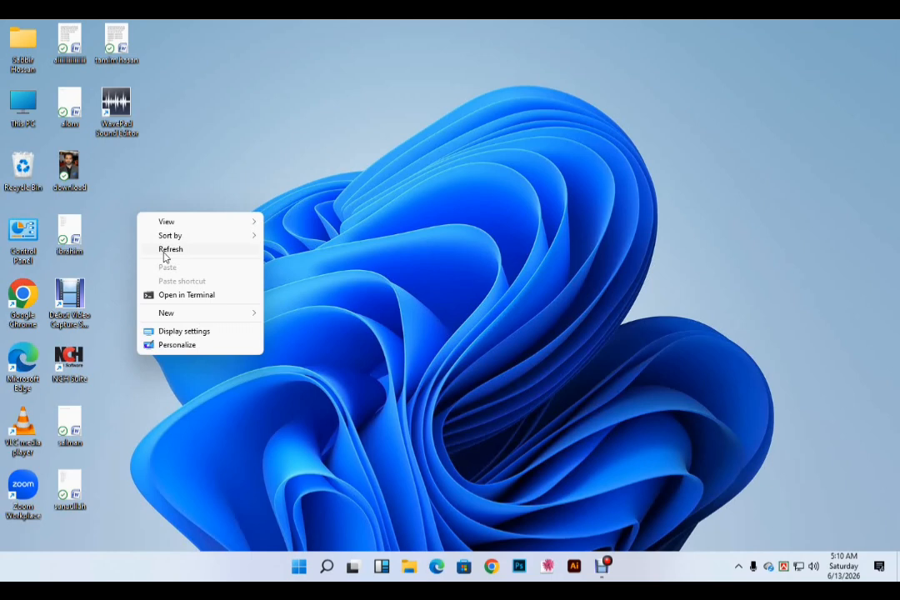
click(165, 253)
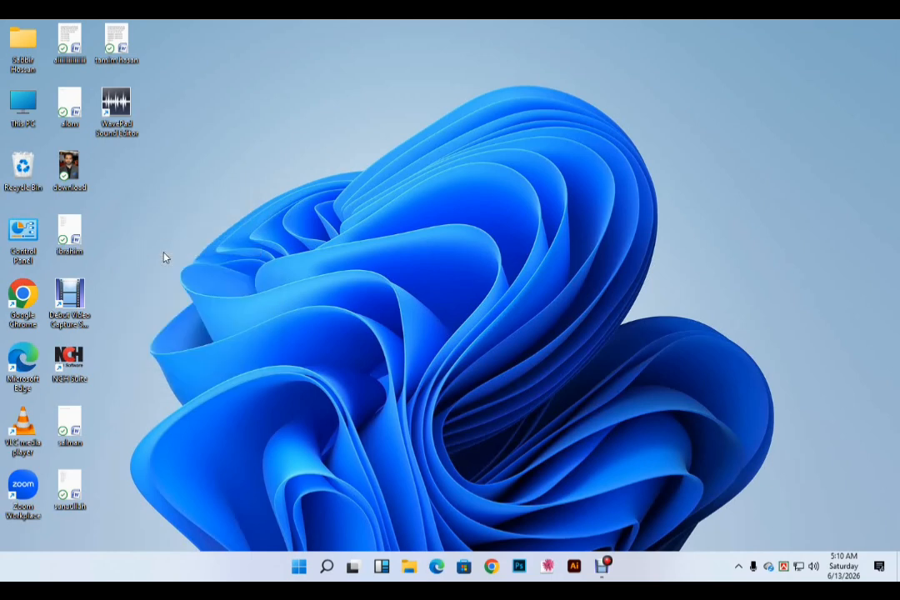
right_click(165, 256)
click(185, 290)
Launch Microsoft Office Word 2007 and close the document recovery pane, choosing to remove the recovered files.
key(super)
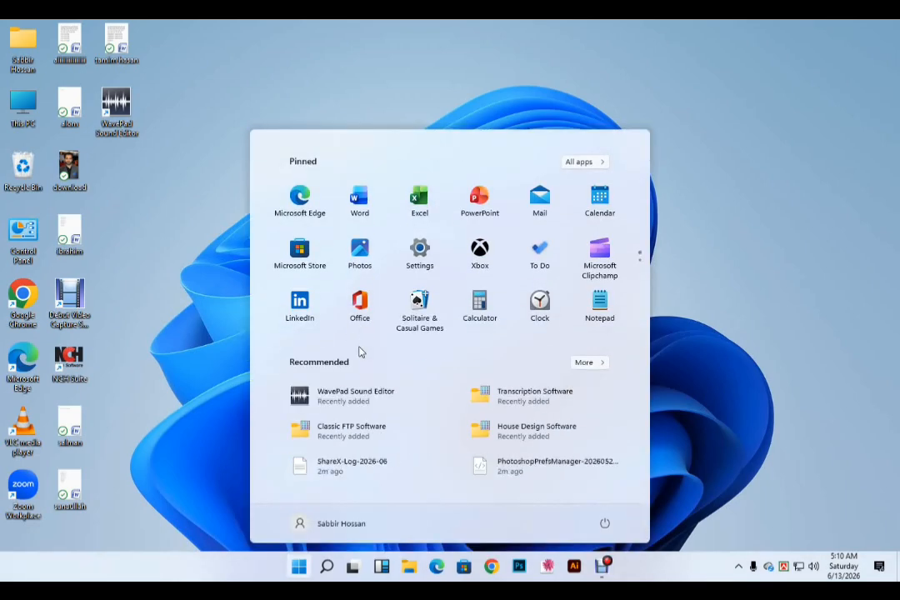
text(word)
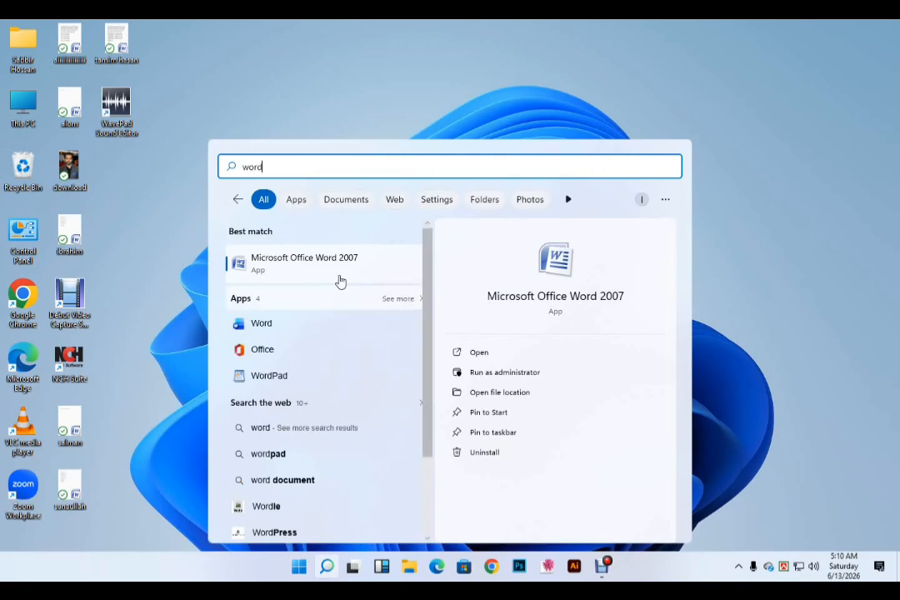
click(336, 266)
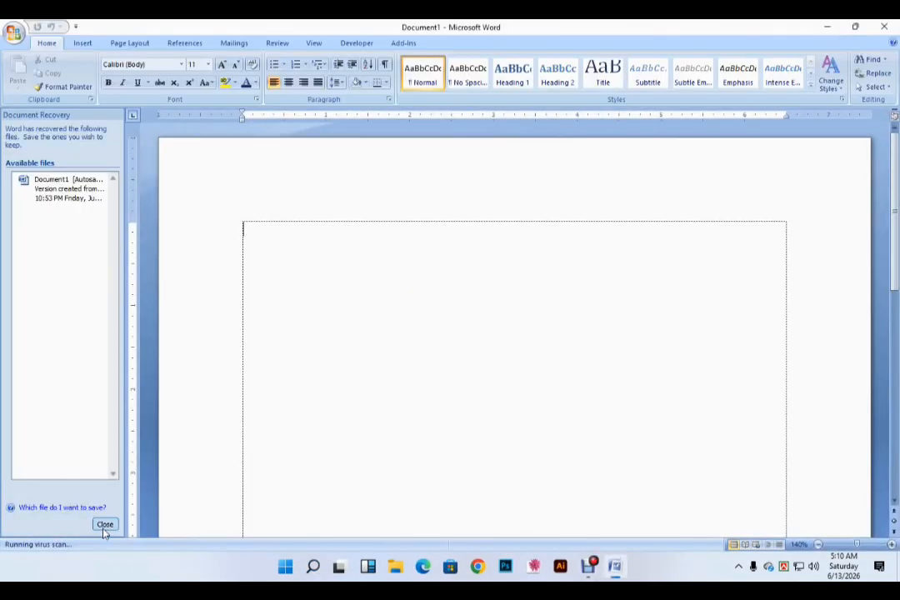
click(104, 525)
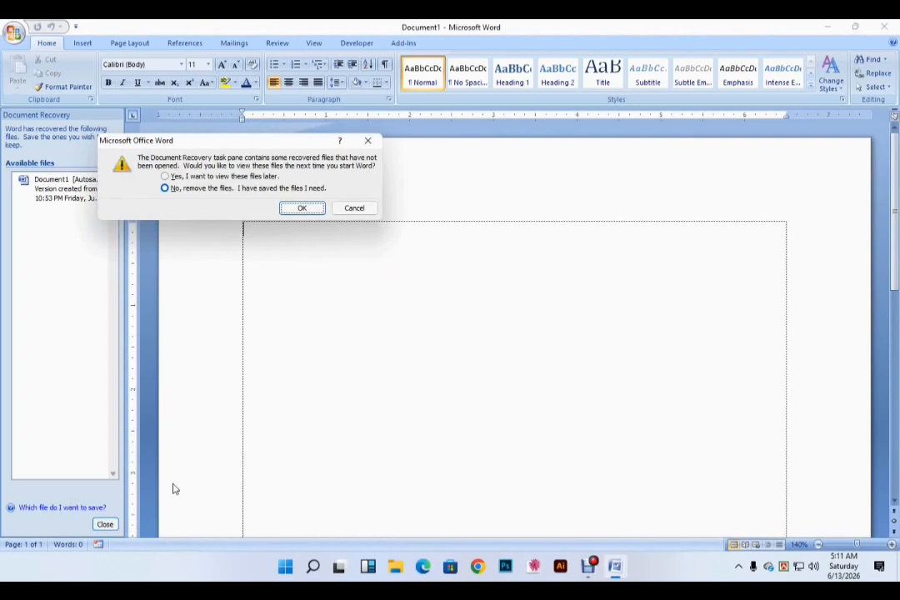
click(301, 207)
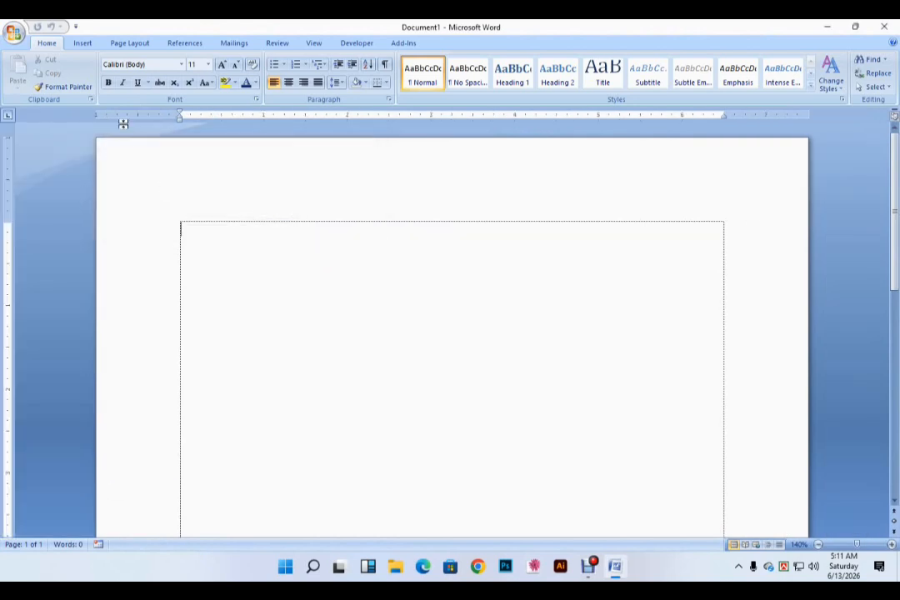
Insert the Mod cover page into the blank document and look over its layout.
click(81, 45)
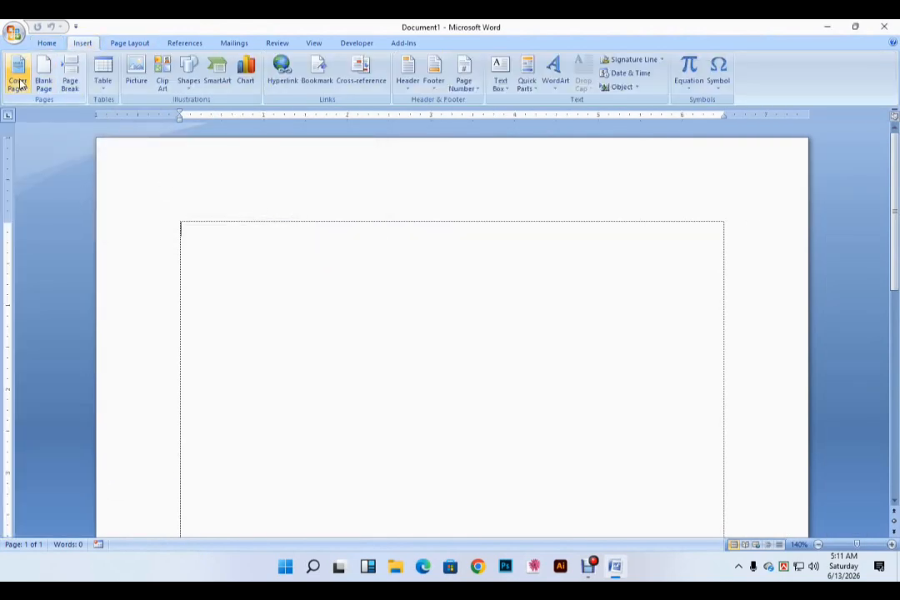
click(21, 89)
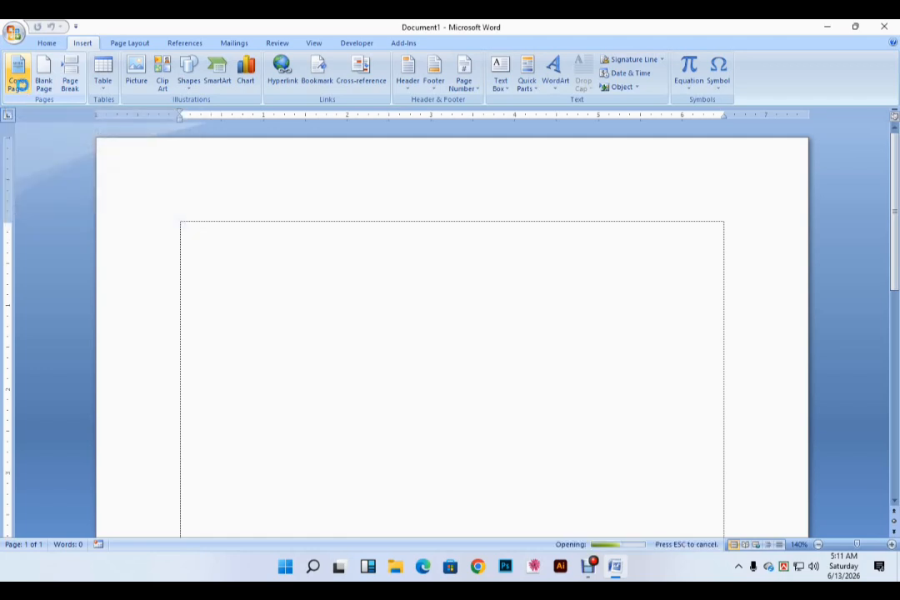
click(330, 289)
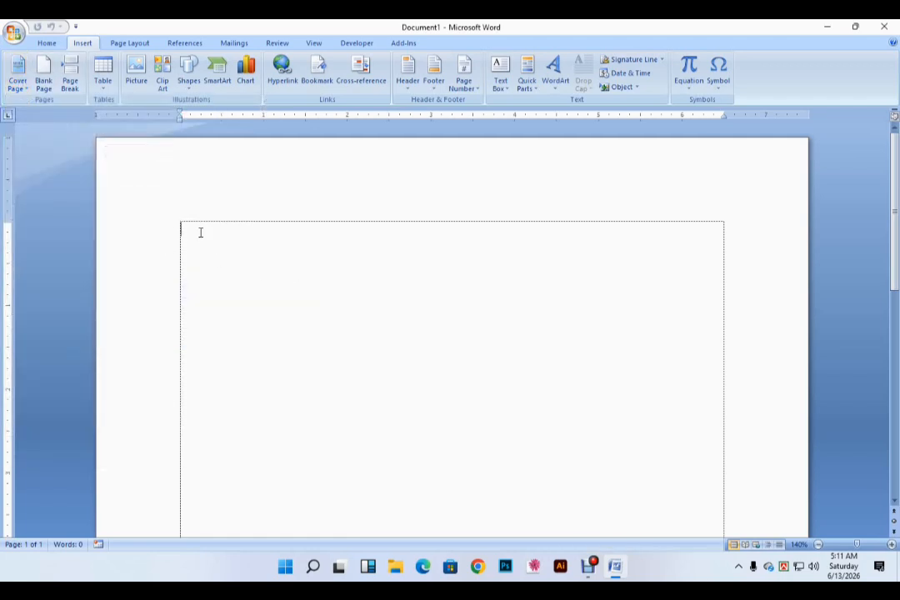
click(26, 91)
scroll(100, 359, down, 2)
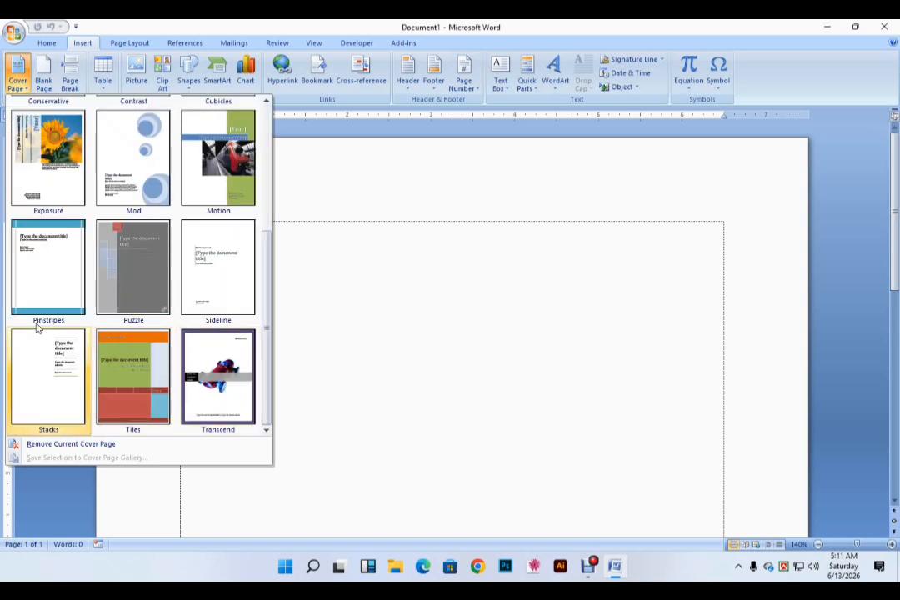
click(135, 186)
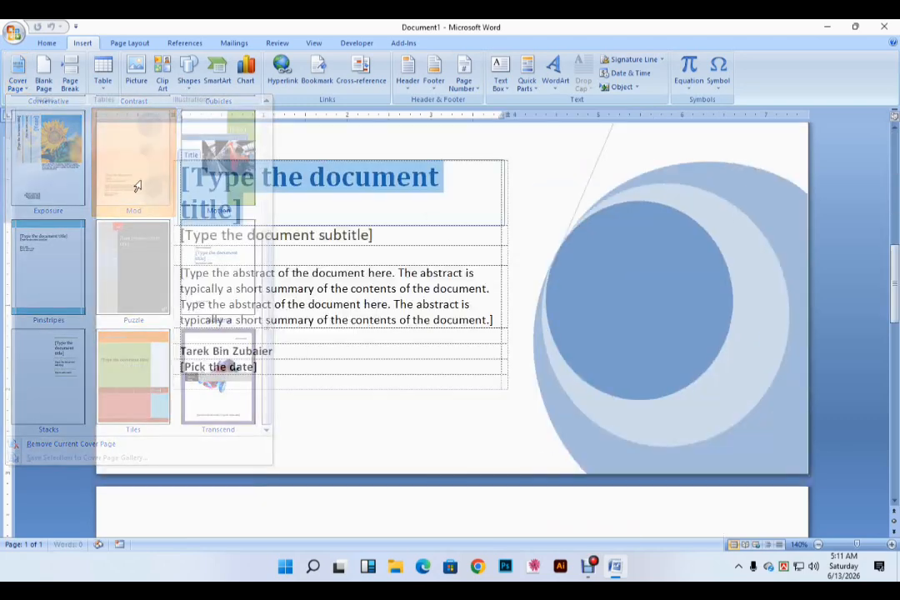
scroll(581, 337, up, 15)
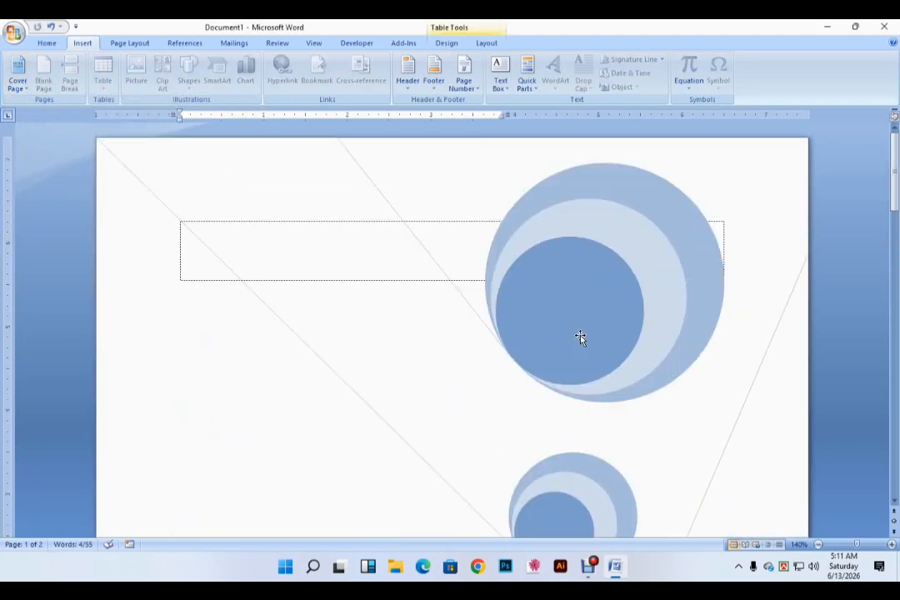
scroll(581, 336, down, 9)
scroll(581, 335, down, 5)
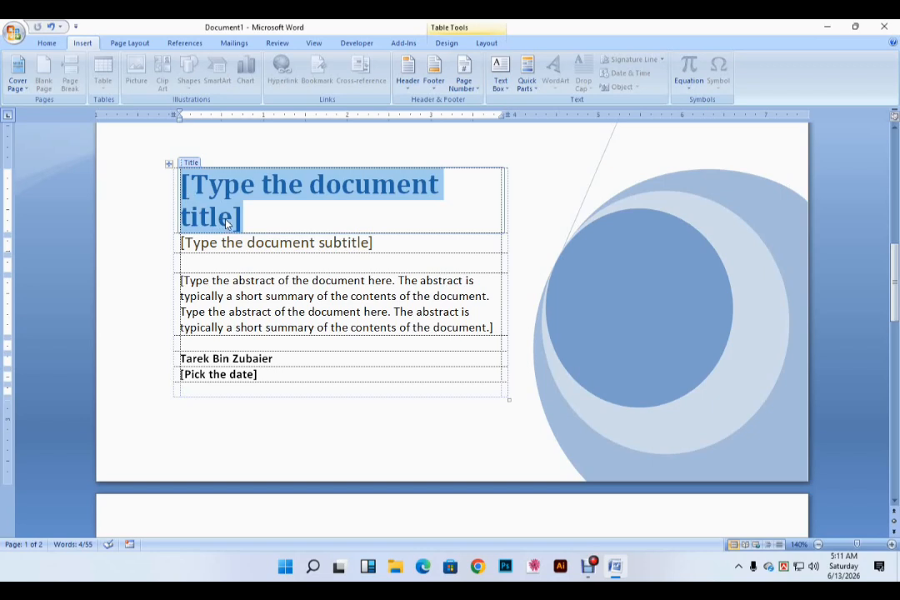
text(jsldkjfsjlksjflk)
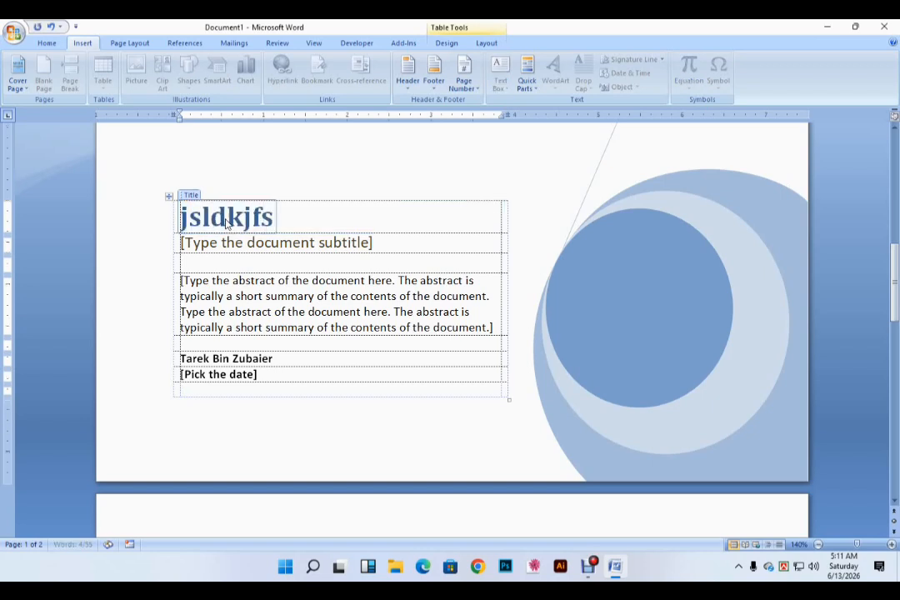
key(BackSpace)
key(BackSpace)
key(BackSpace)
key(BackSpace)
key(BackSpace)
key(BackSpace)
key(BackSpace)
key(BackSpace)
key(BackSpace)
key(BackSpace)
key(BackSpace)
key(BackSpace)
key(BackSpace)
key(BackSpace)
key(BackSpace)
key(BackSpace)
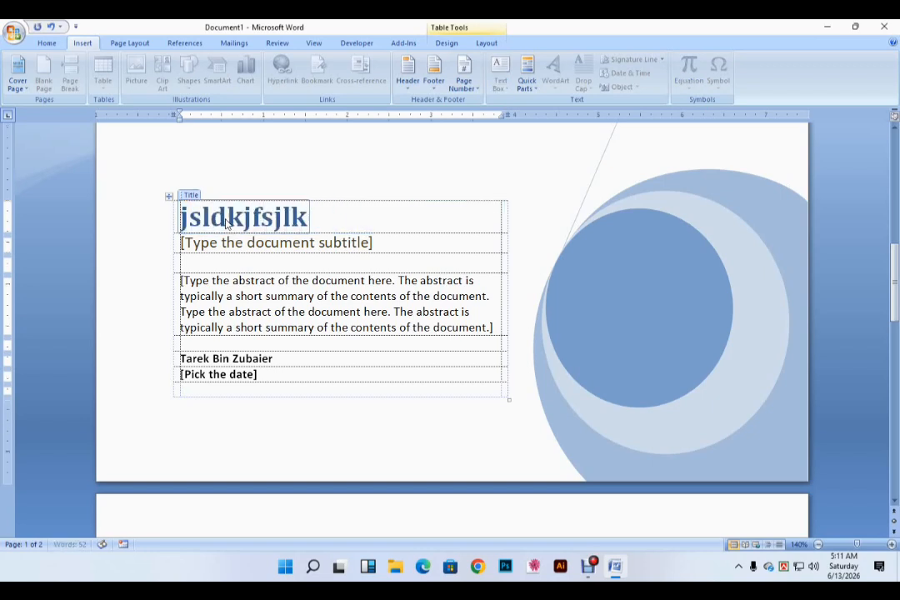
text(ET)
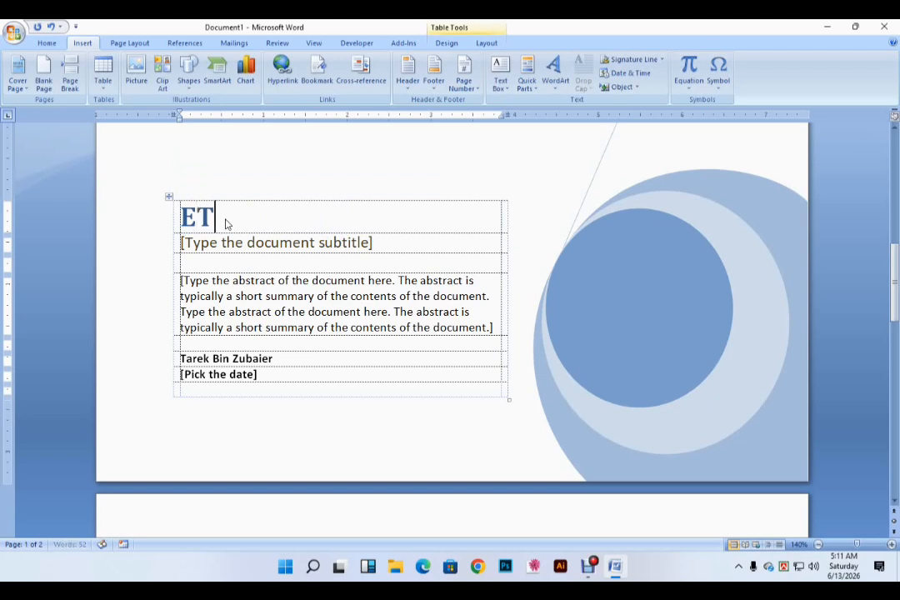
key(BackSpace)
key(BackSpace)
Enter "The English Book" as the document title on the cover page.
text(The)
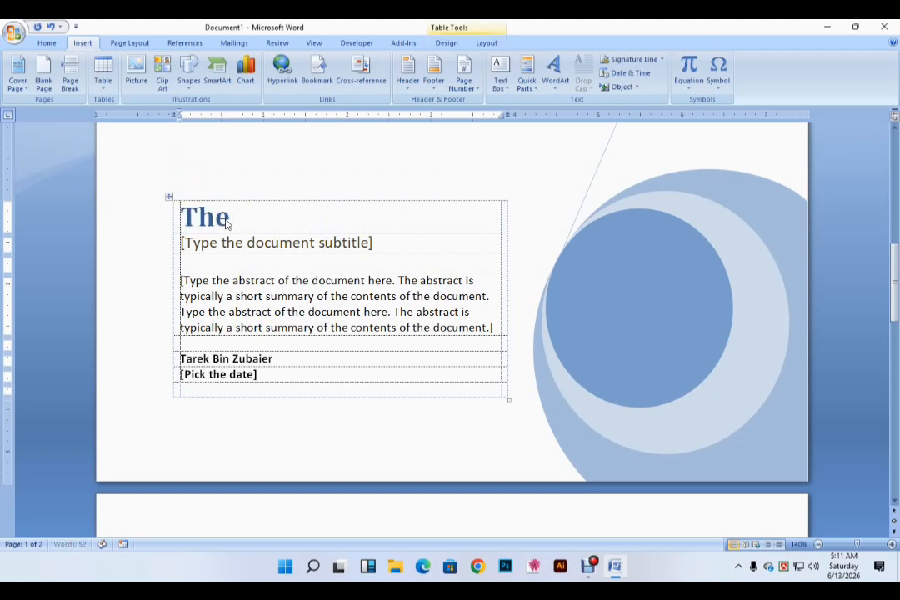
text( english )
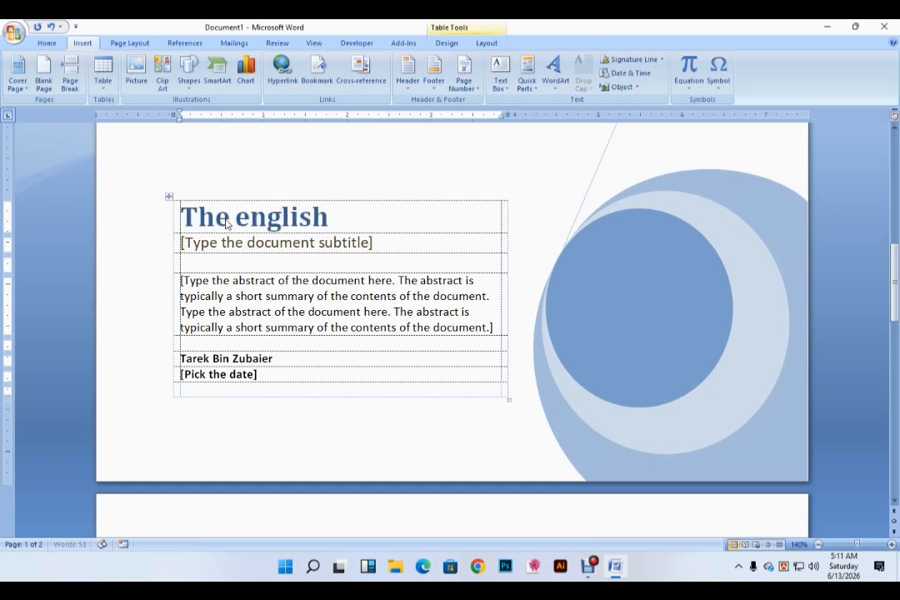
text(Book)
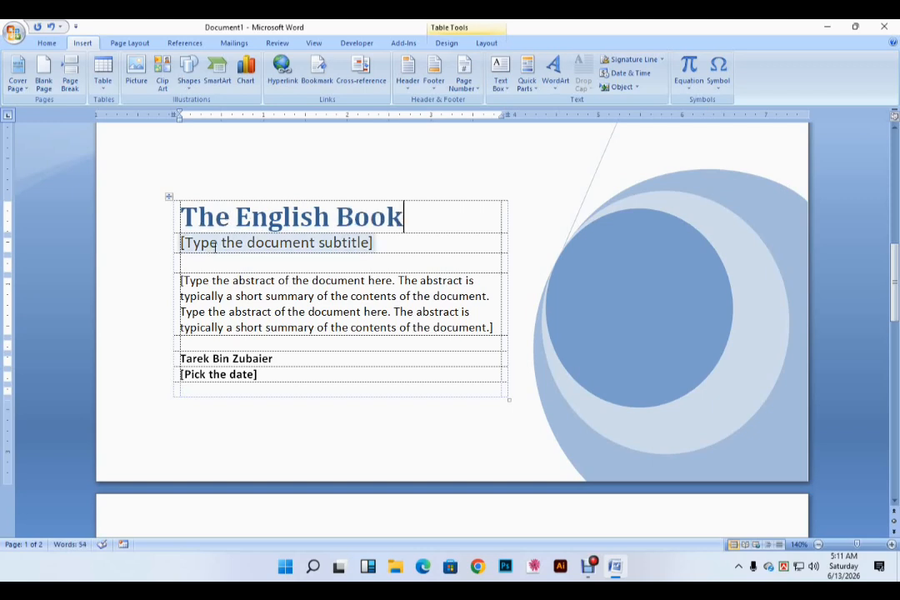
Enter "English" as the document subtitle on the cover page and review the author and date fields.
click(215, 246)
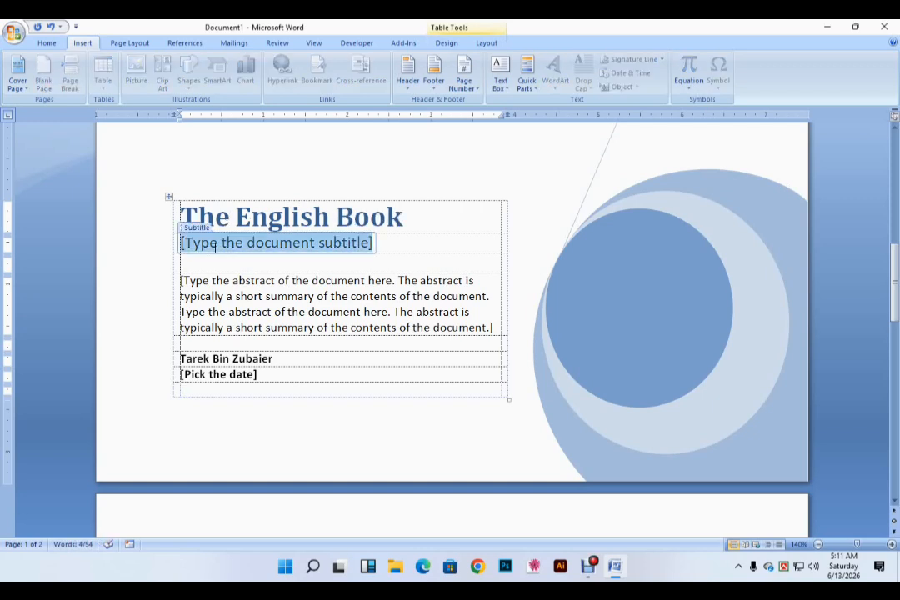
text(En)
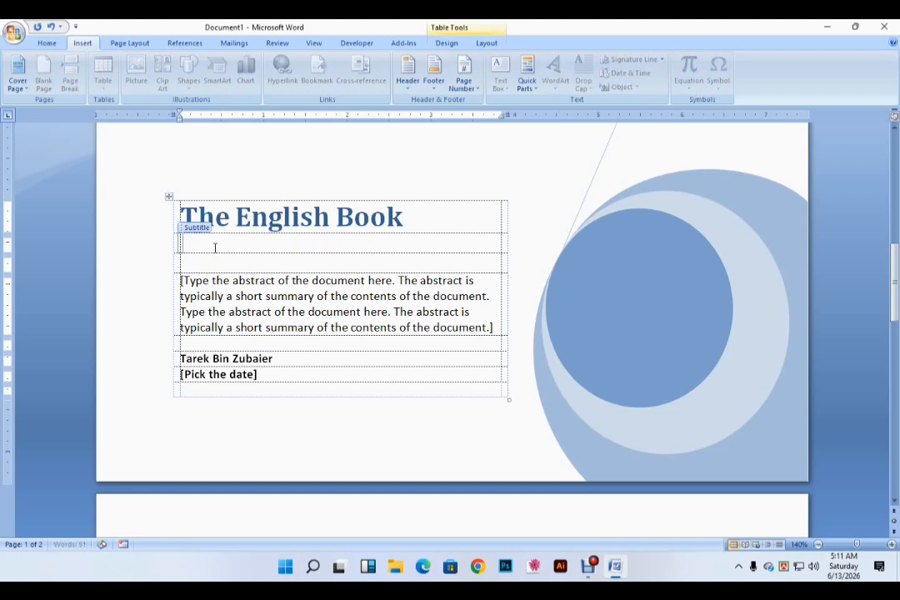
text(glish)
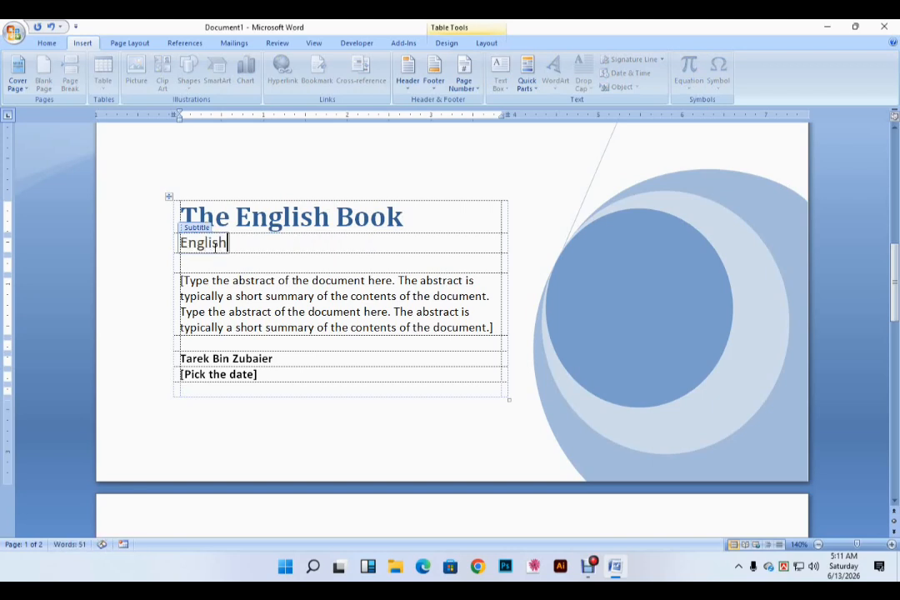
click(191, 360)
click(220, 375)
scroll(303, 338, up, 10)
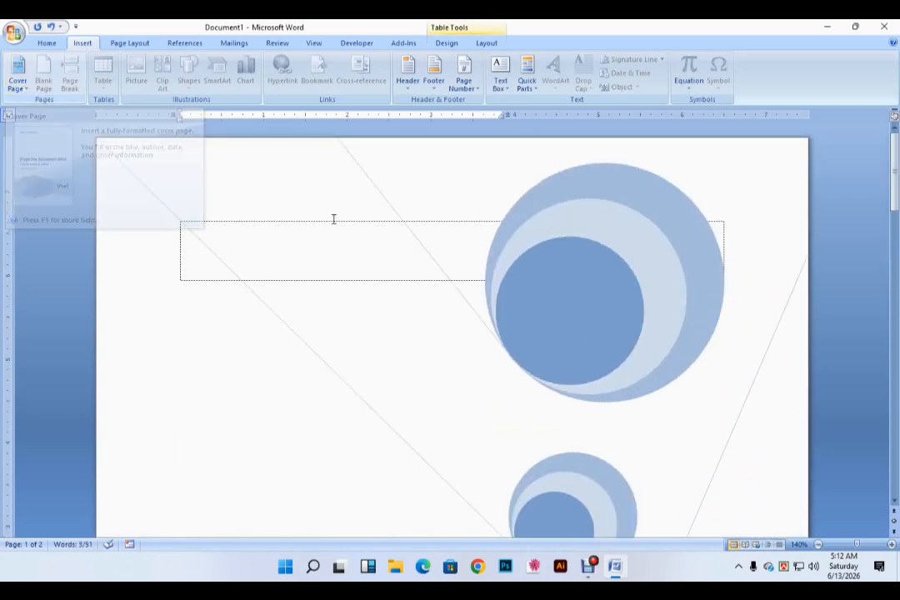
Undo the text entered in the cover page's subtitle.
key(BackSpace)
key(BackSpace)
key(BackSpace)
key(BackSpace)
key(BackSpace)
key(BackSpace)
key(BackSpace)
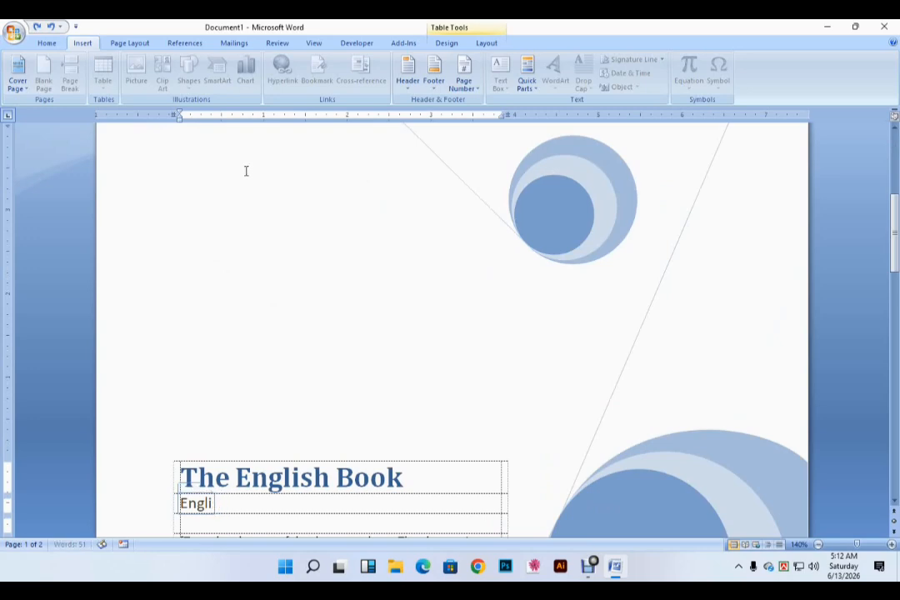
Create a new blank document and bring up its insert commands.
key(ctrl+n)
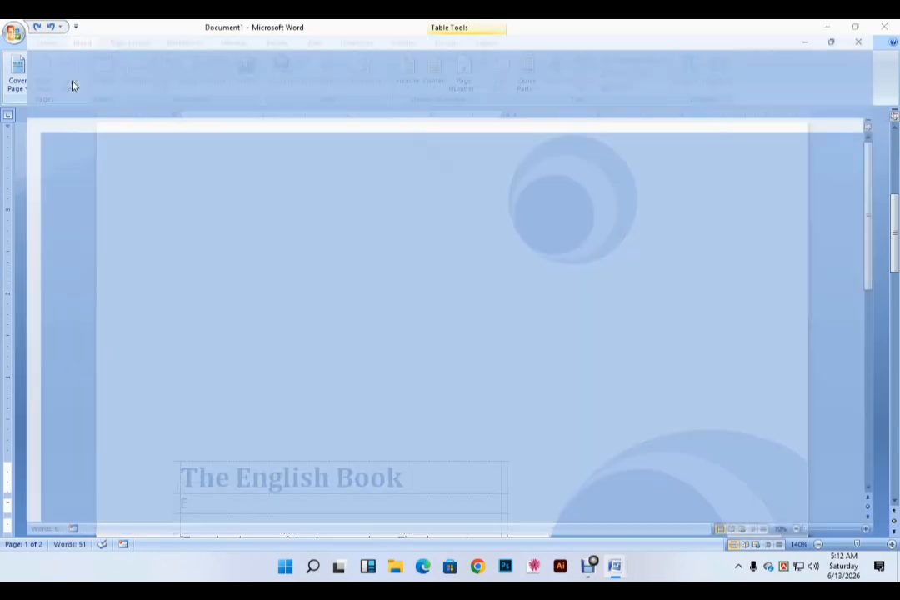
click(82, 43)
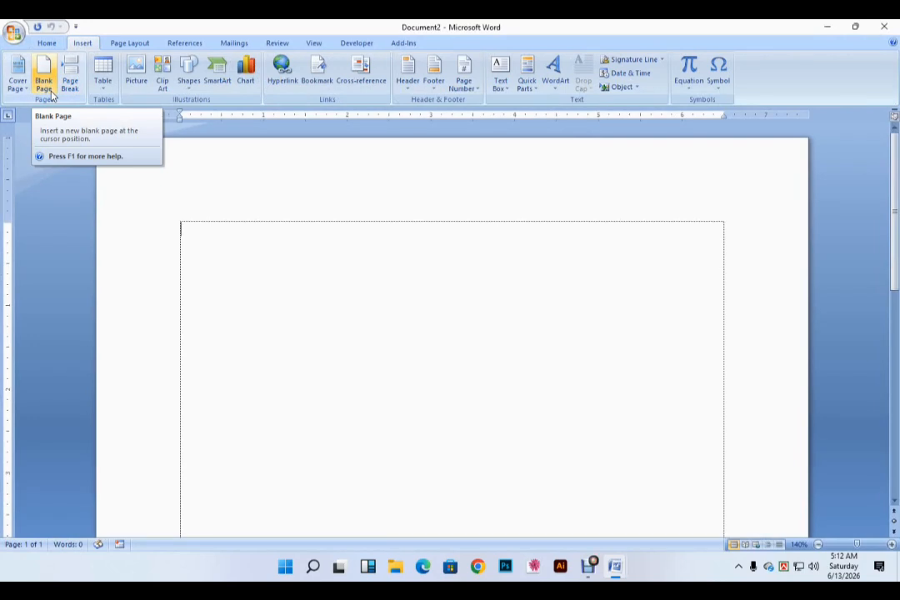
Insert blank pages repeatedly until the new document has 14 pages.
ctrl+scroll(268, 213, down, 10)
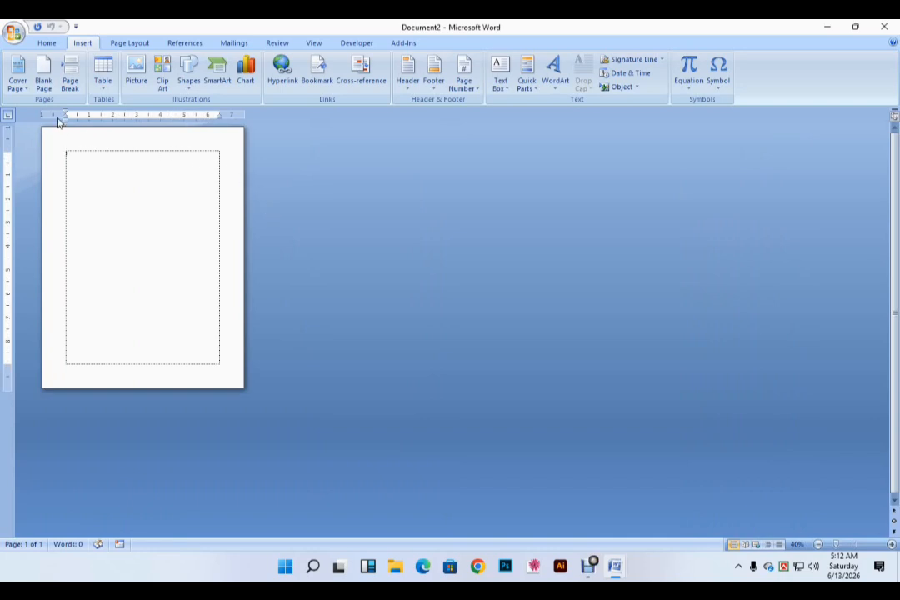
click(44, 80)
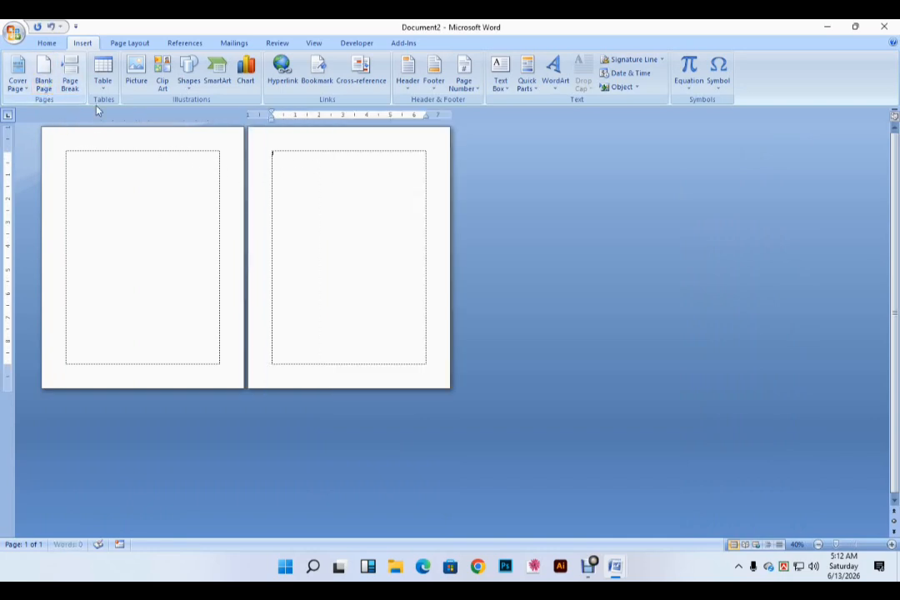
click(44, 79)
click(46, 80)
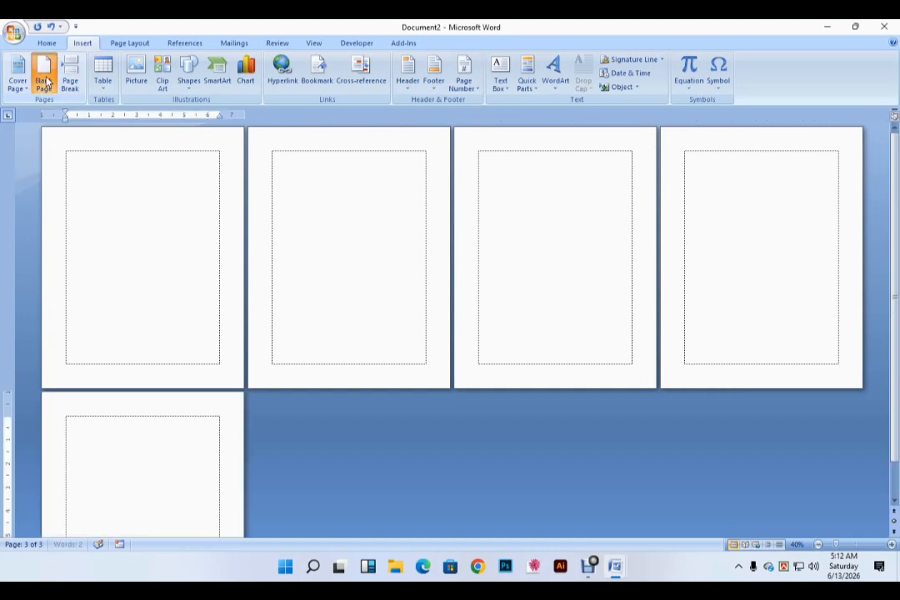
click(46, 80)
click(45, 80)
click(46, 80)
click(46, 80)
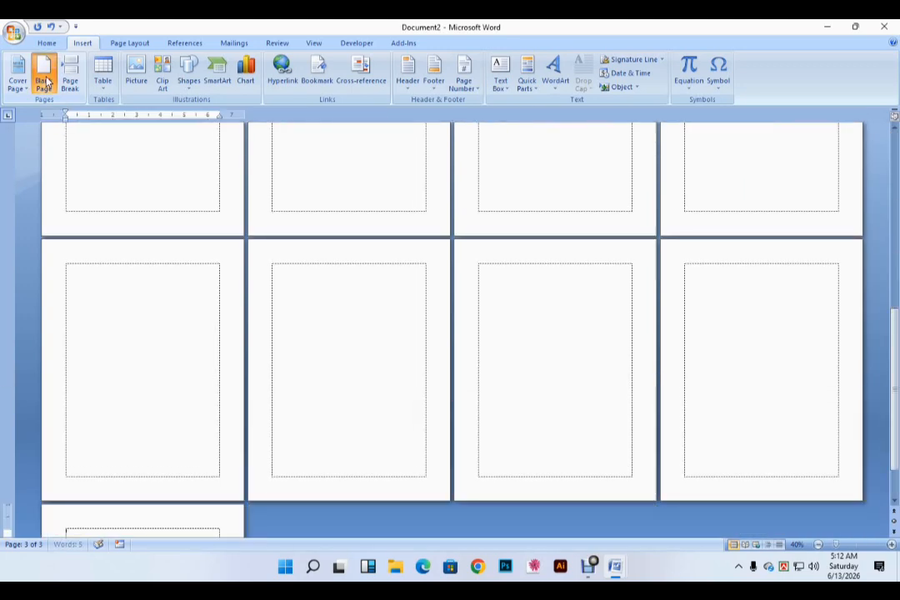
click(46, 80)
ctrl+scroll(372, 267, down, 3)
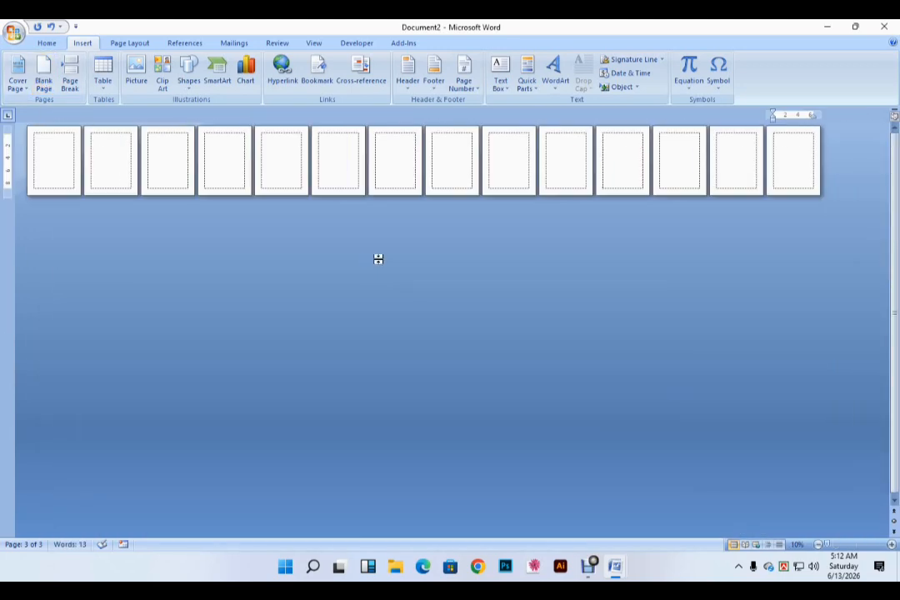
ctrl+scroll(378, 259, up, 4)
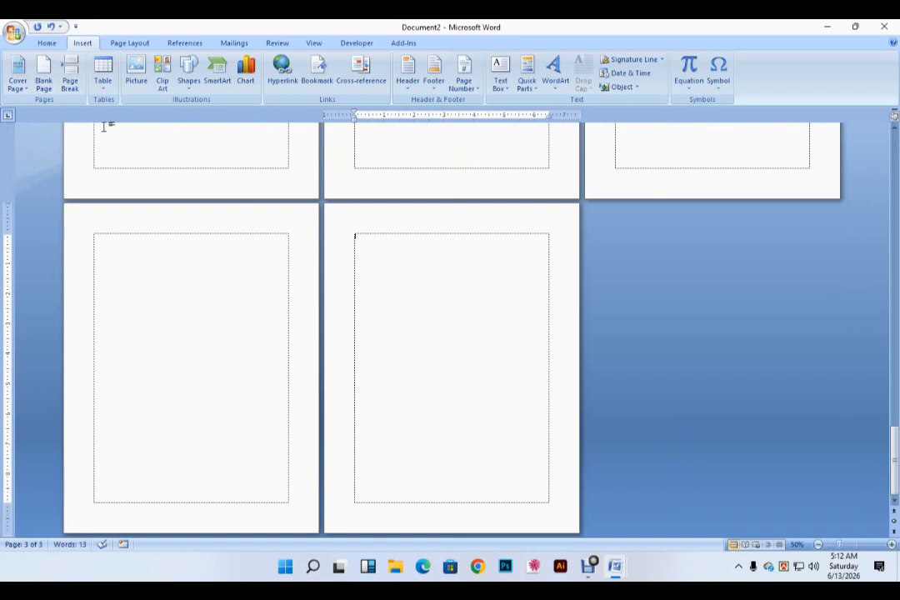
Select the entire document content and delete it to remove all the inserted blank pages.
key(ctrl+a)
key(Delete)
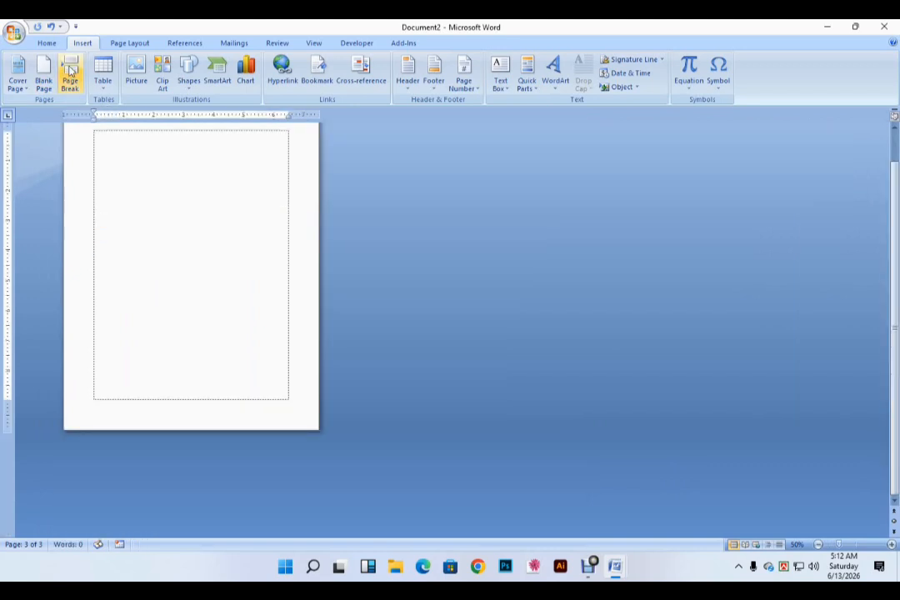
ctrl+scroll(125, 158, up, 6)
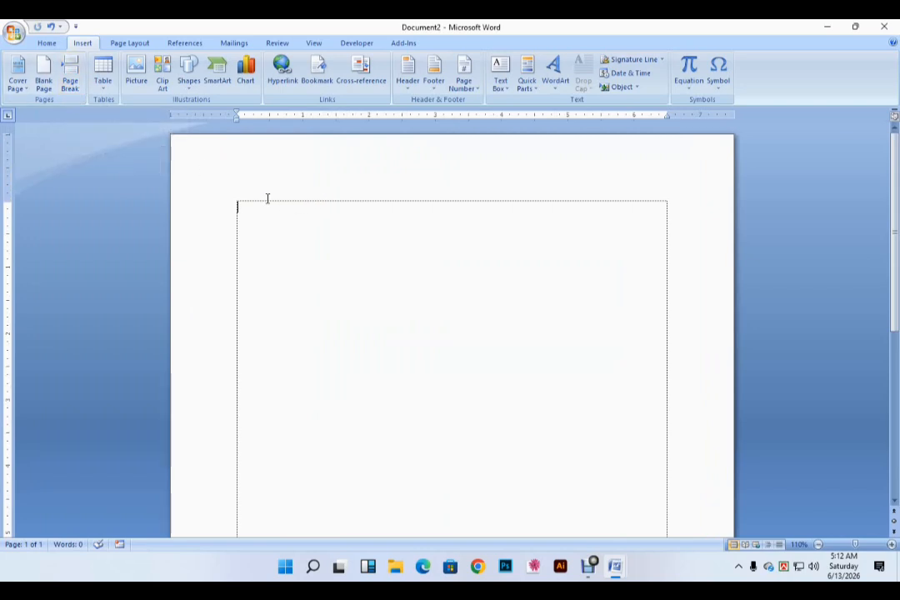
ctrl+scroll(267, 198, down, 7)
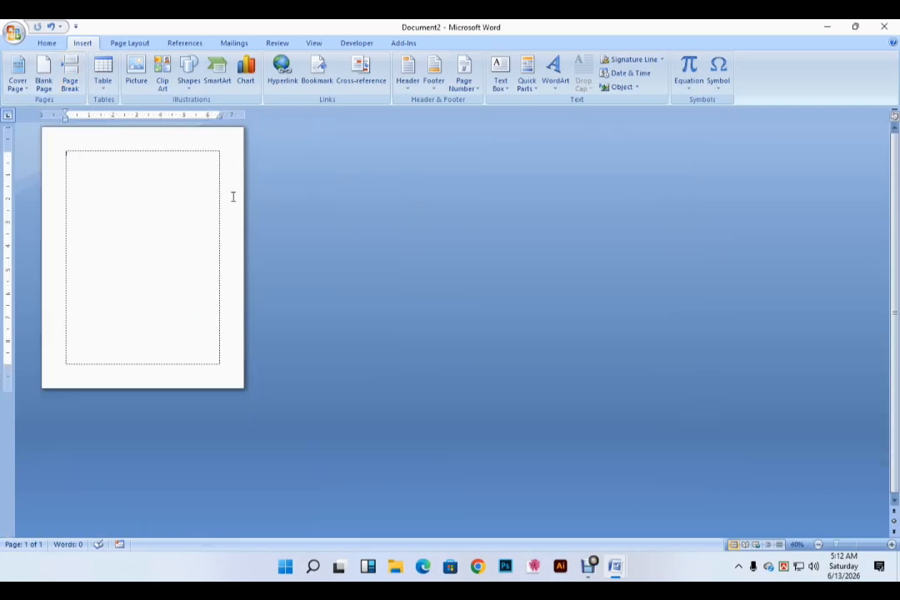
Insert page breaks repeatedly until the empty document has 11 pages.
click(68, 82)
click(69, 82)
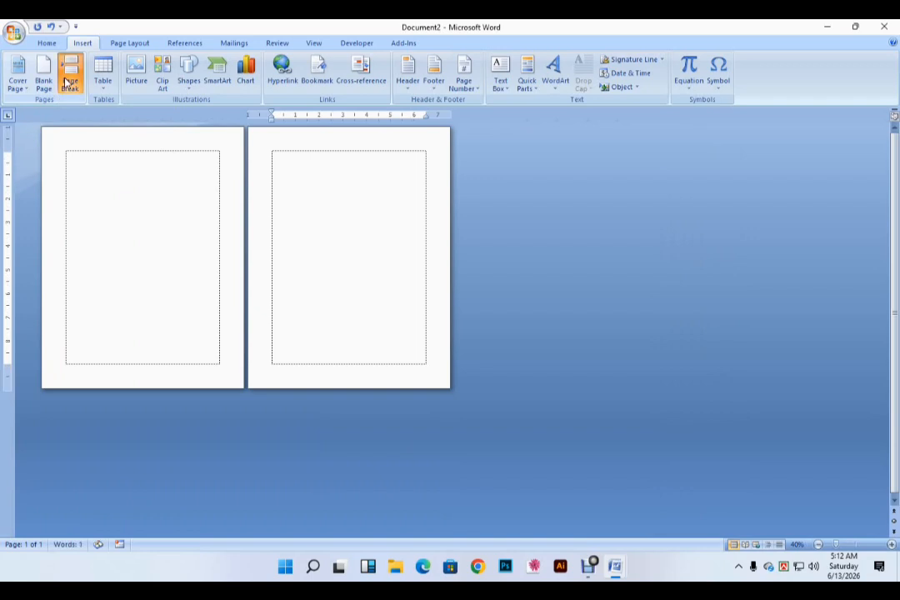
click(69, 83)
click(68, 82)
click(69, 82)
click(69, 82)
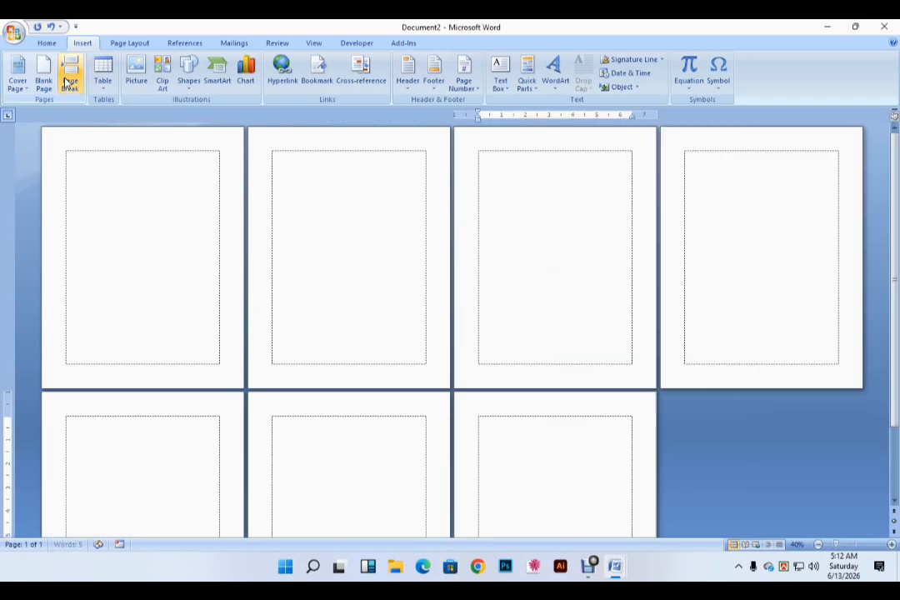
click(68, 81)
click(68, 82)
click(68, 82)
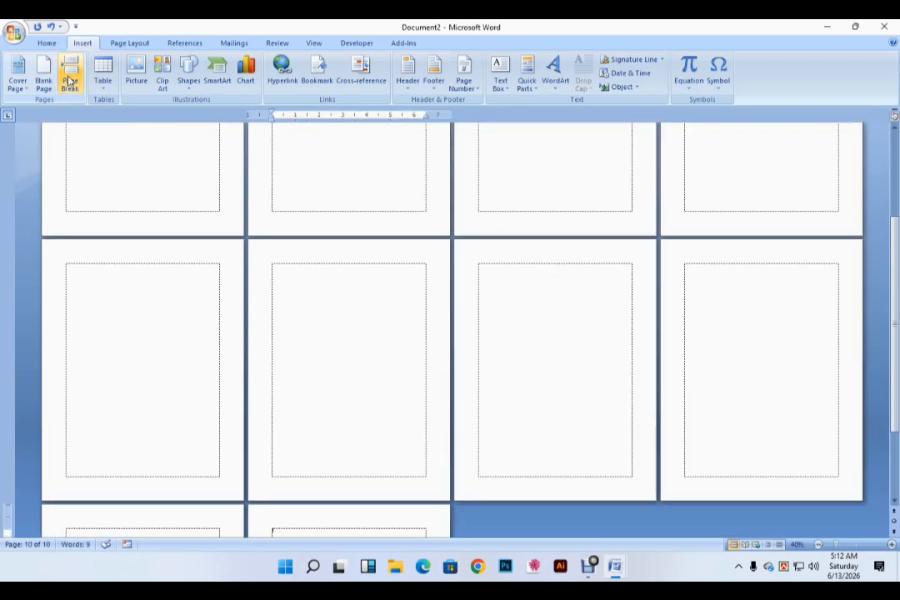
click(69, 82)
scroll(70, 81, down, 2)
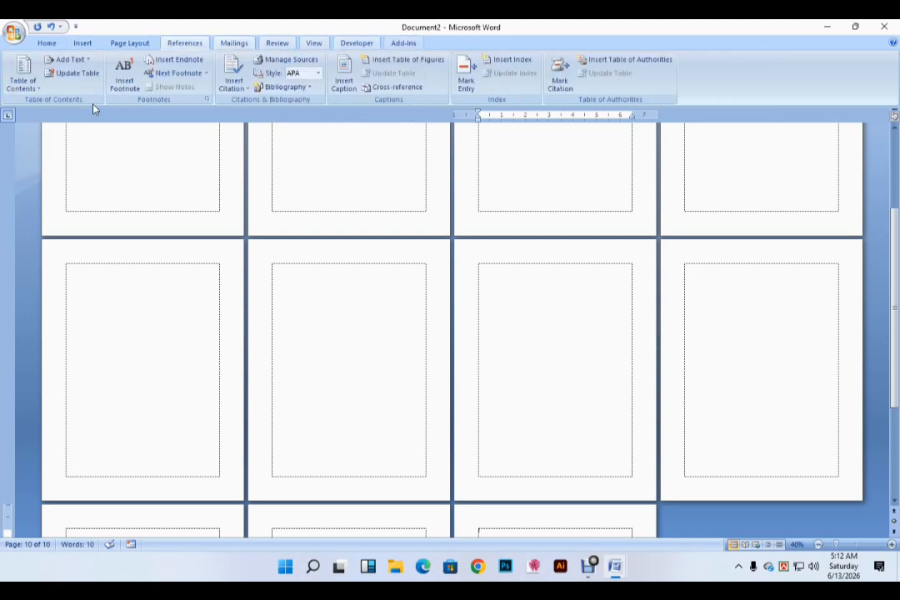
Select the entire document content and delete all the inserted page breaks.
click(82, 43)
key(ctrl+a)
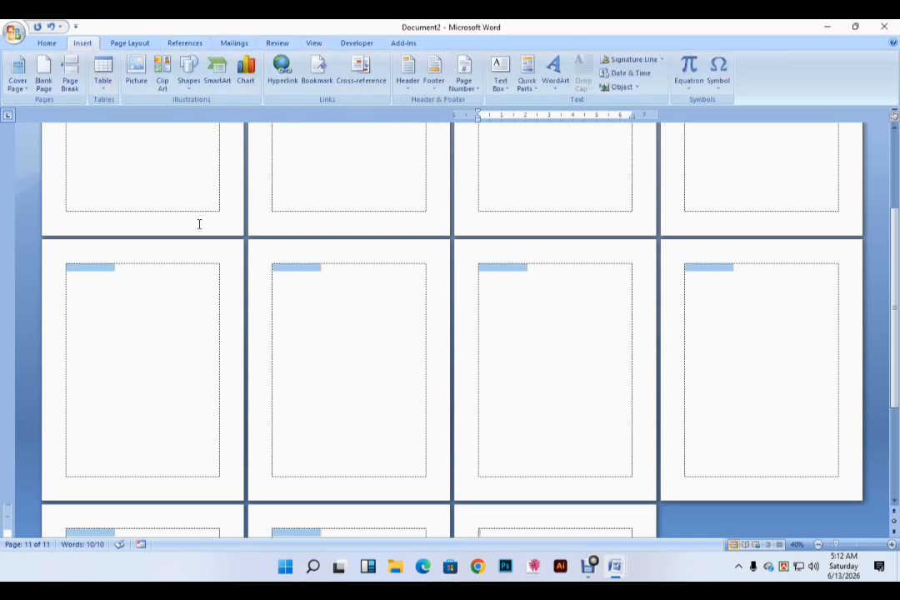
key(Delete)
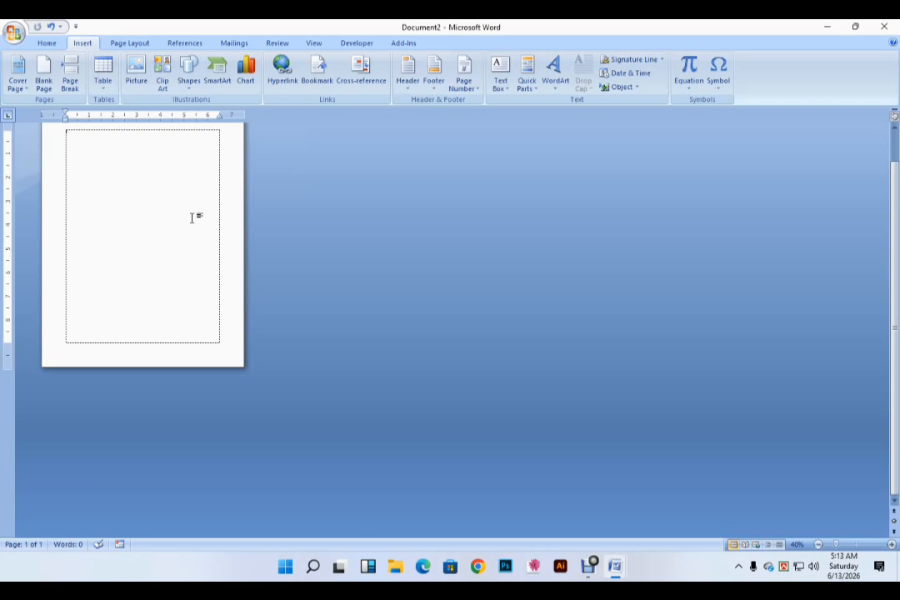
Fill the document with a long run of page breaks until it has 70 pages.
key(ctrl+Return)
key(ctrl+Return)
key(ctrl+Return)
key(ctrl+Return)
key(ctrl+Return)
key(ctrl+Return)
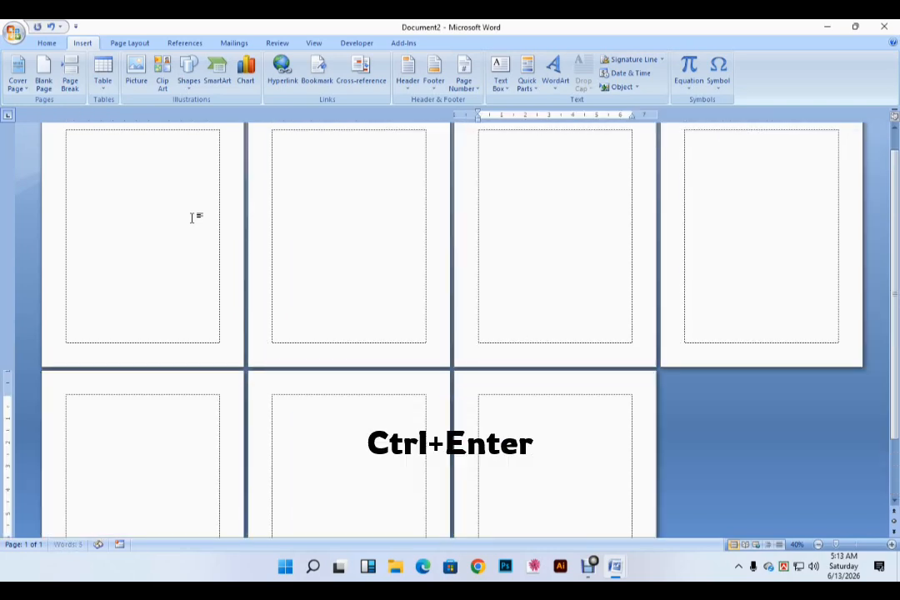
key(ctrl+Return)
key(ctrl+Return)
key(ctrl+Return)
key(ctrl+Return)
key(ctrl+Return)
key(ctrl+Return)
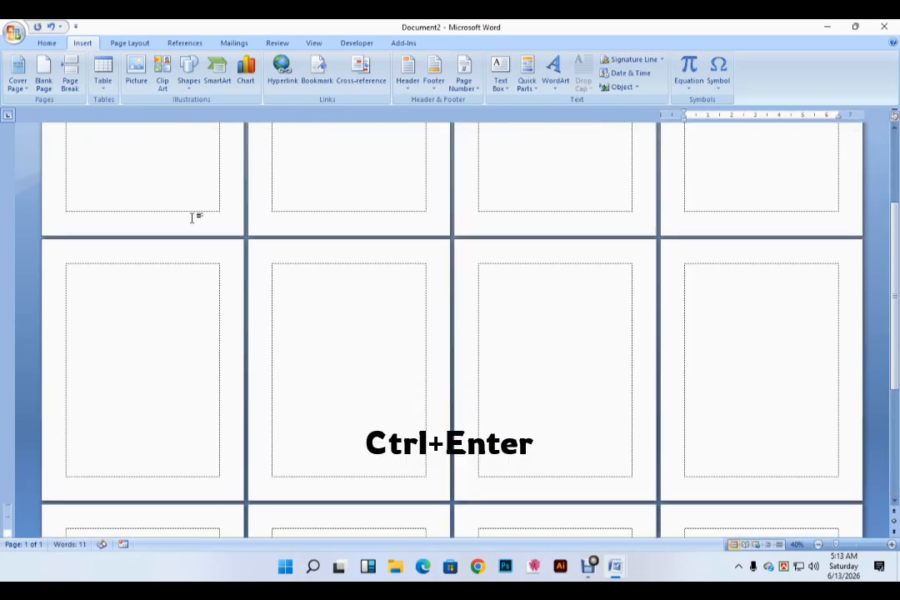
key(ctrl+Return)
key(ctrl+Return)
key(ctrl+Return)
key(ctrl+Return)
key(ctrl+Return)
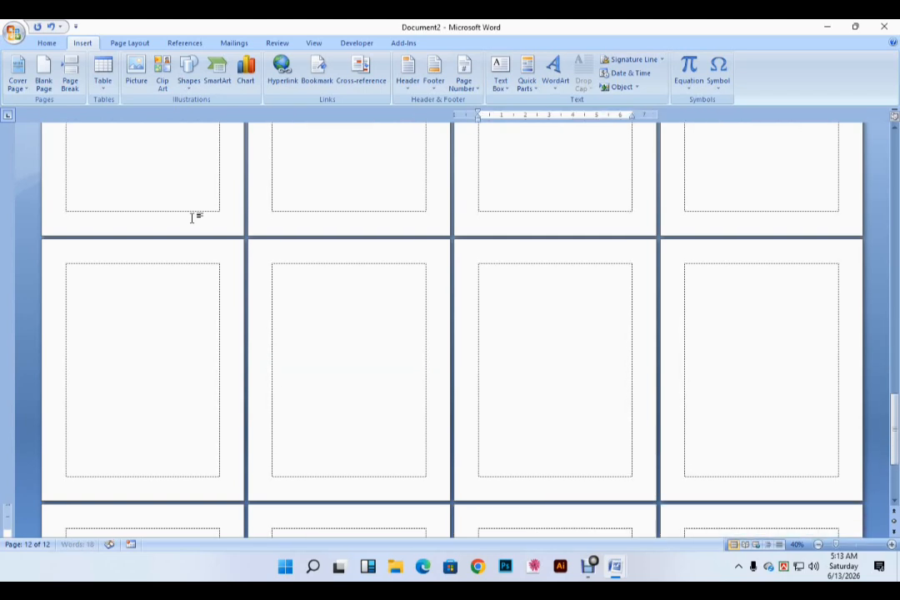
Clear the 70-page document by selecting all its content and deleting it.
key(BackSpace)
key(BackSpace)
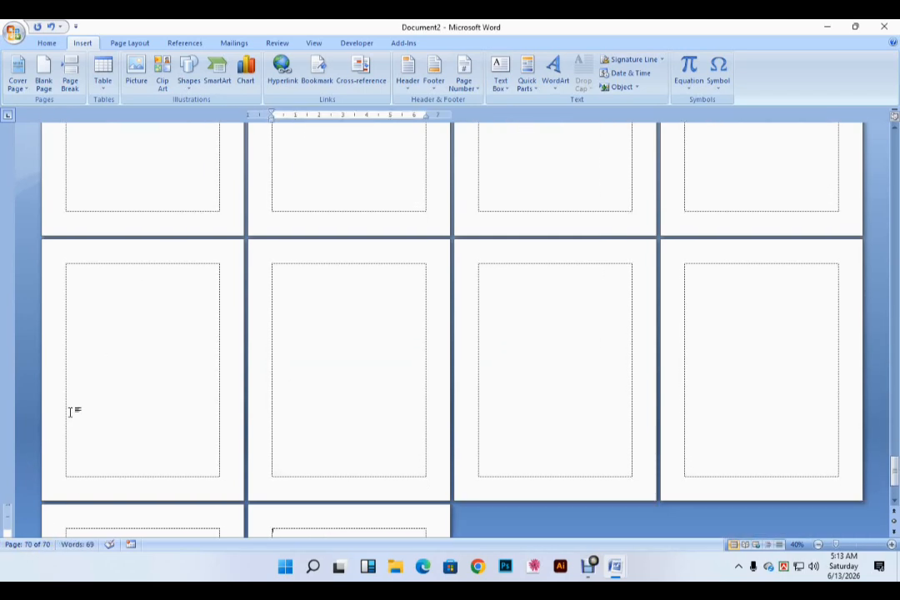
key(ctrl+a)
key(BackSpace)
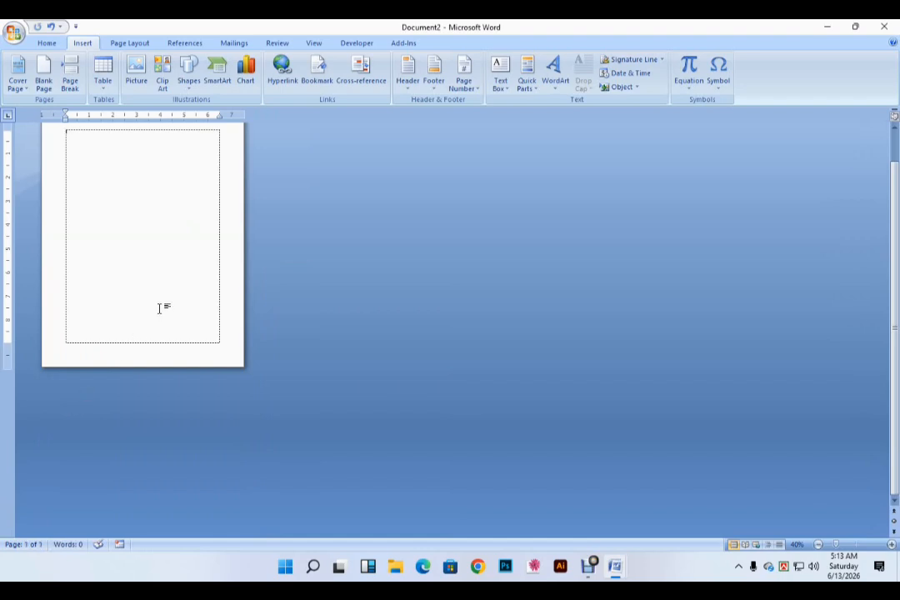
Insert a table with five columns and three rows on the empty page.
scroll(159, 308, up, 6)
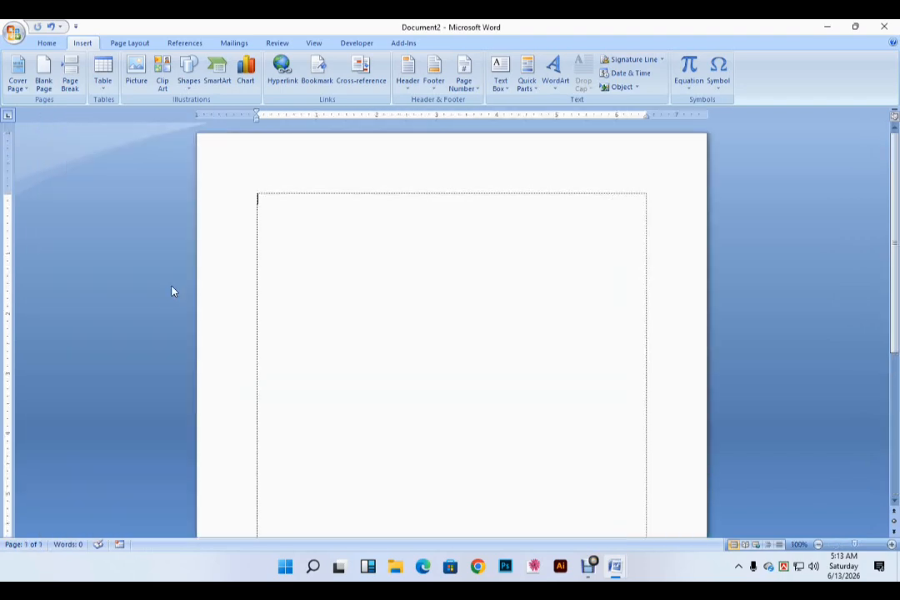
scroll(172, 291, up, 3)
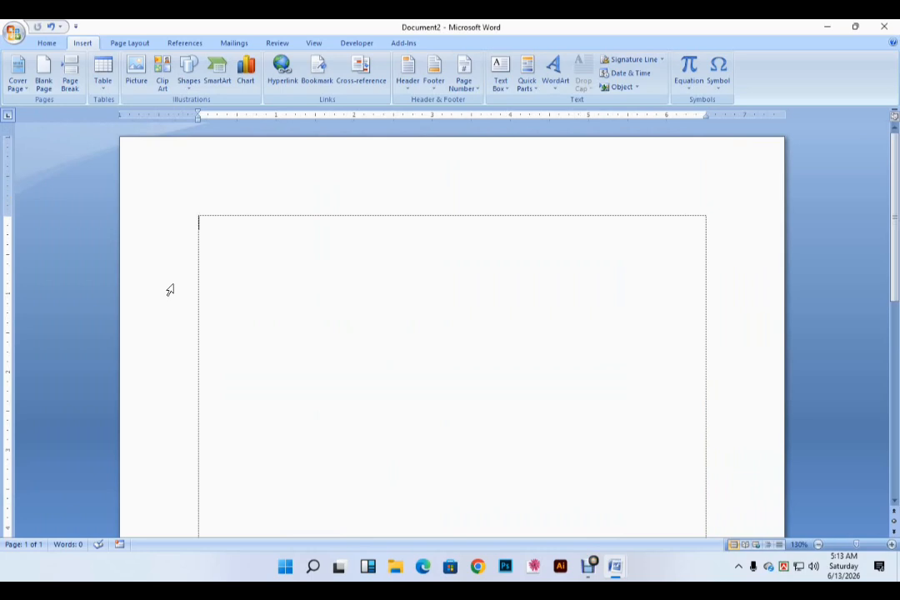
click(100, 74)
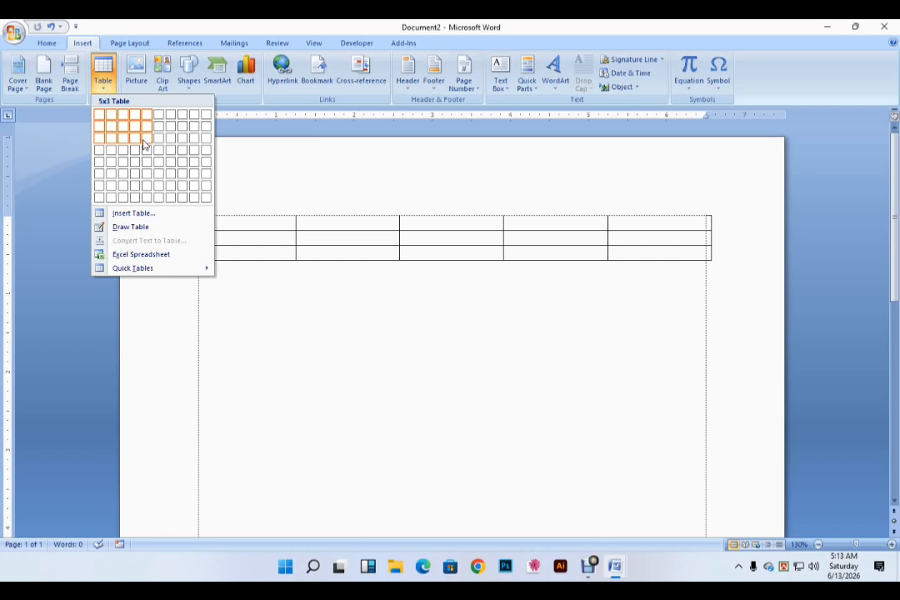
click(144, 144)
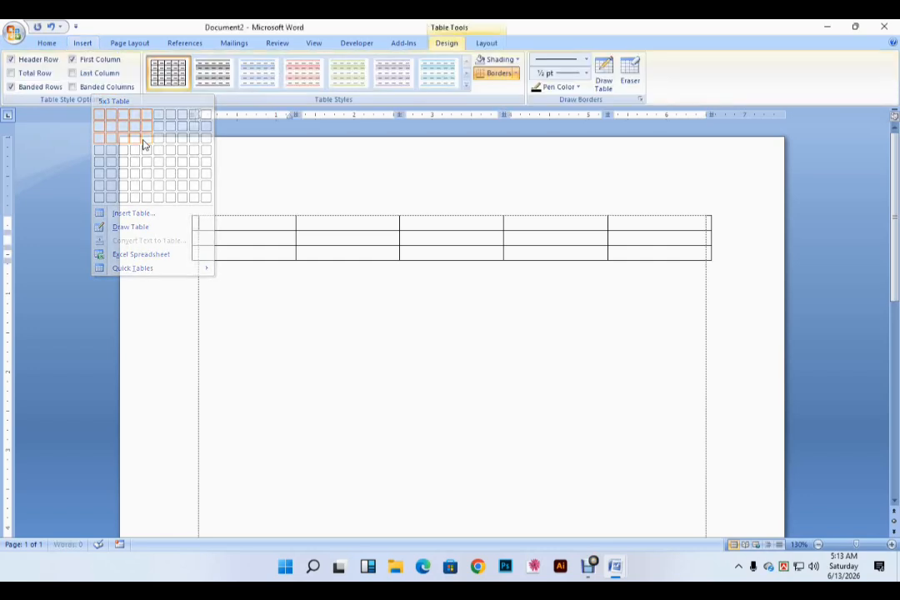
Number the table cells 1 to 15 row by row and add an empty fourth row after the last cell.
click(227, 214)
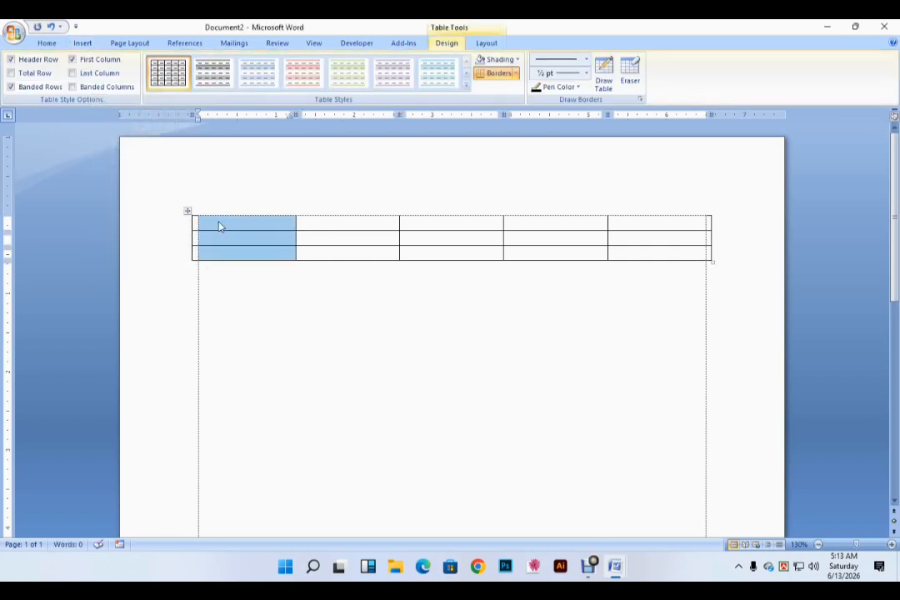
click(220, 227)
text(1)
key(Tab)
text(2)
key(Tab)
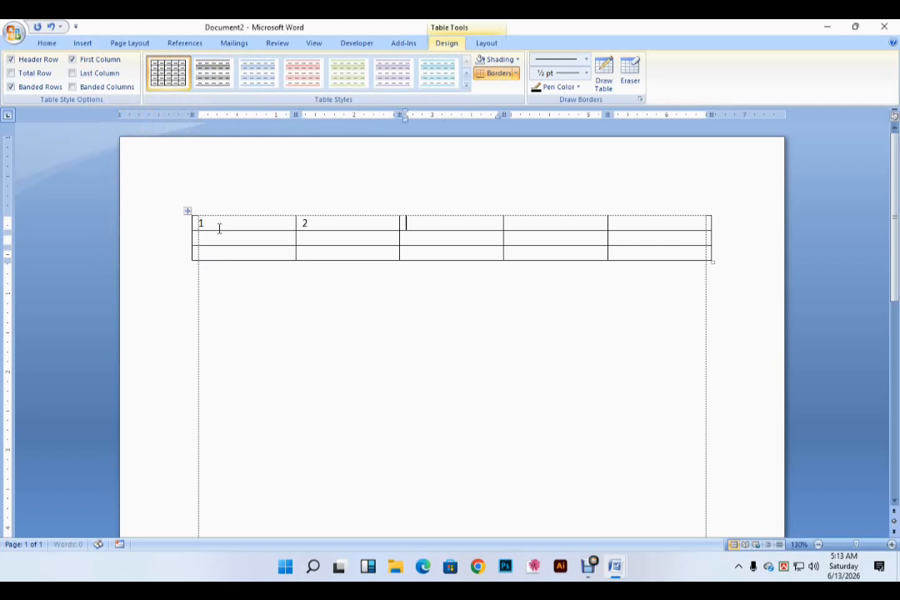
text(3	4	5	6	7	8)
key(Tab)
text(9)
key(Tab)
text(10)
key(Tab)
text(11)
key(Tab)
text(1)
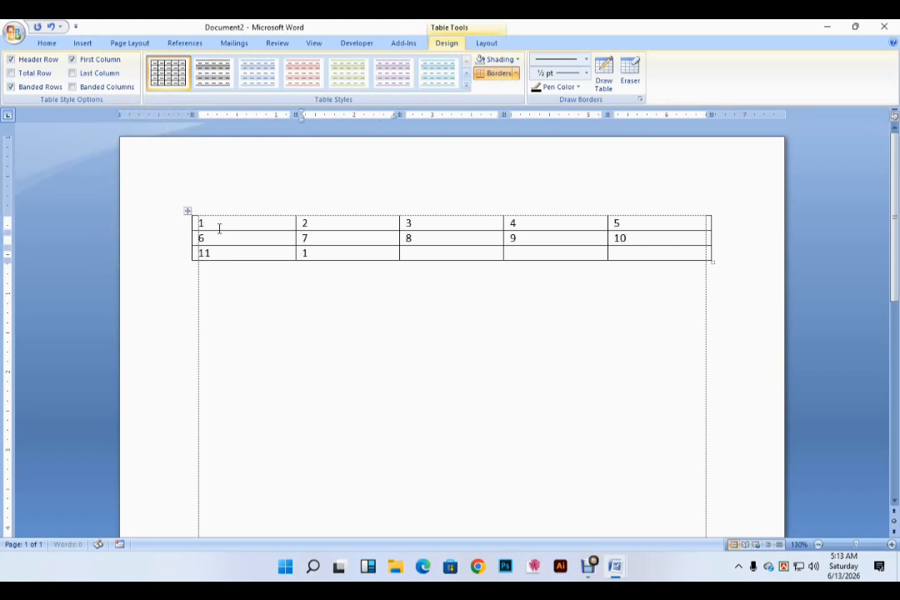
text(2	13	14	15	)
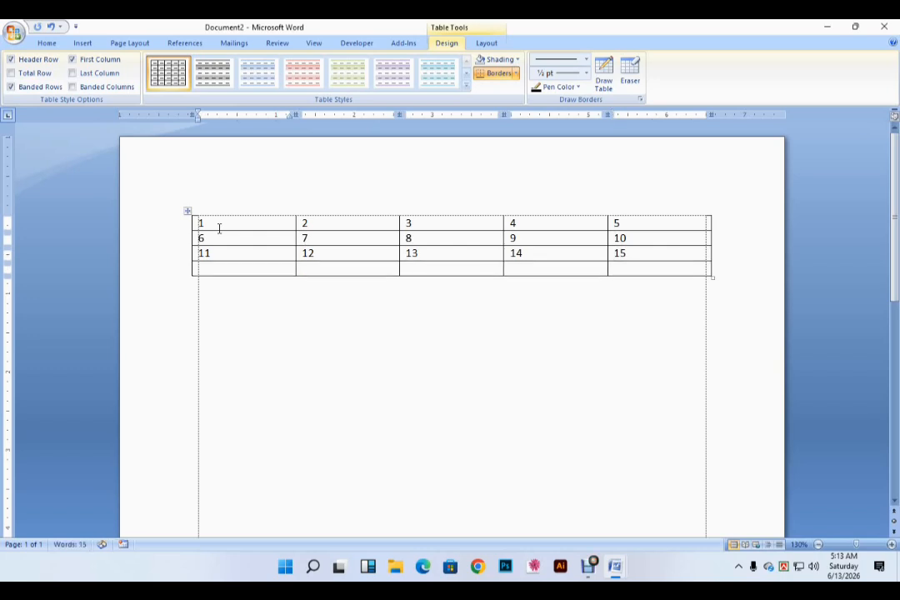
Fill the table's fourth row with the numbers 16 to 20.
text(16)
key(Tab)
text(18)
key(BackSpace)
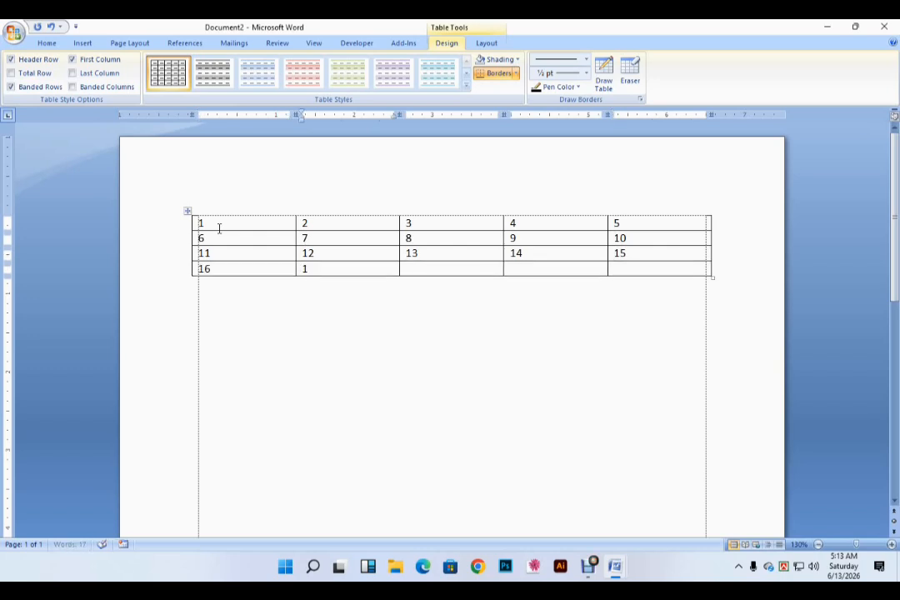
text(7	18	19	2)
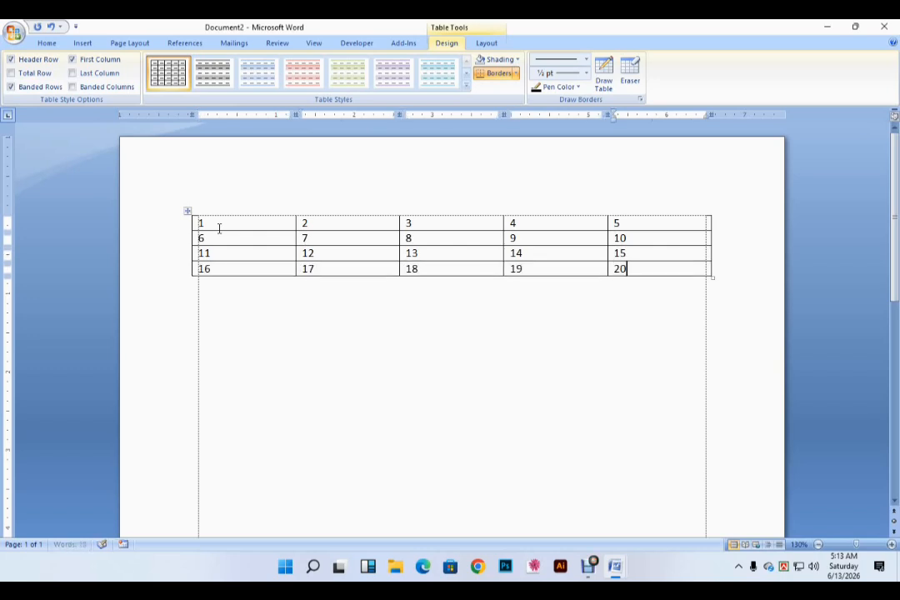
text(0)
Add an empty fifth row below the numbered rows and delete it.
key(Tab)
click(141, 296)
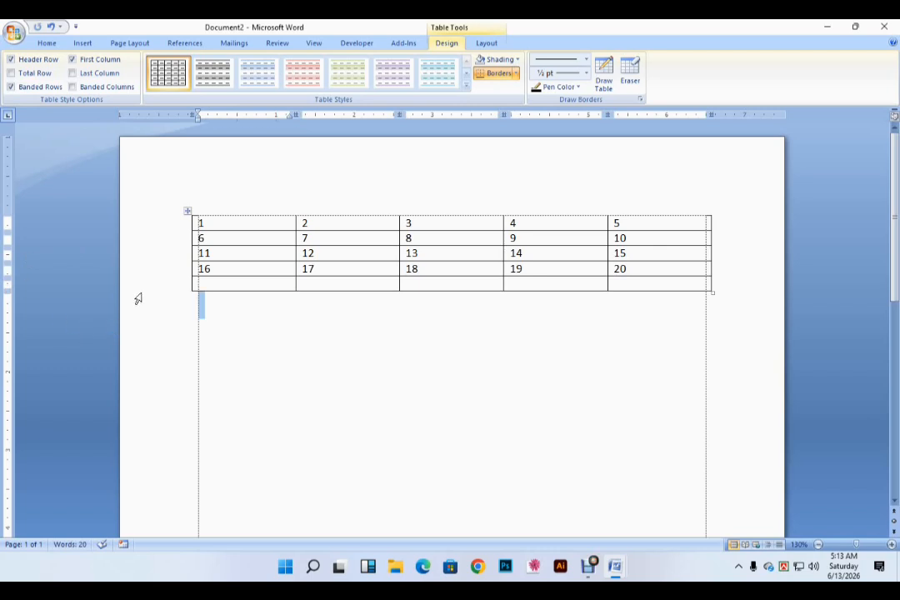
key(BackSpace)
click(164, 287)
key(BackSpace)
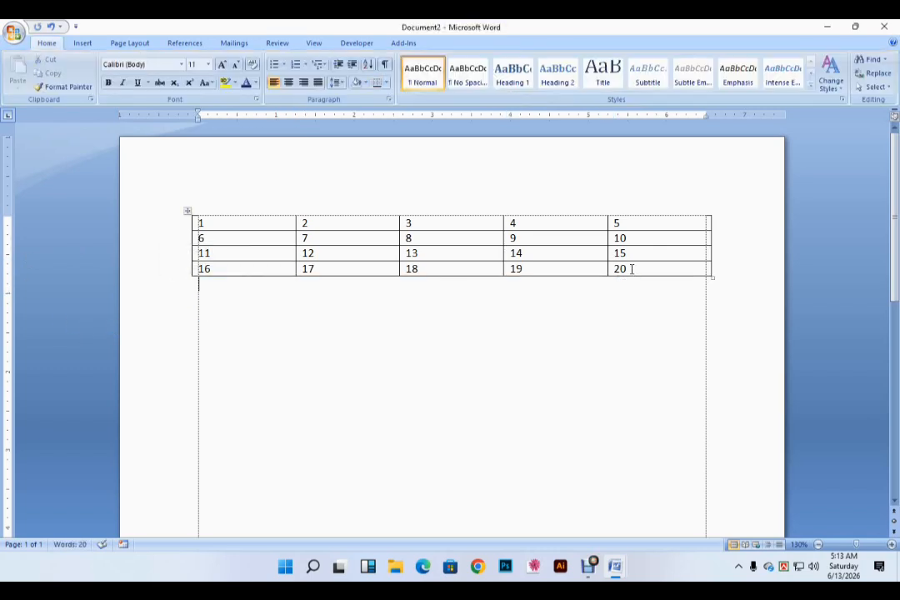
Extend the table with three empty rows, adding each one from the last cell of the bottom row.
click(631, 268)
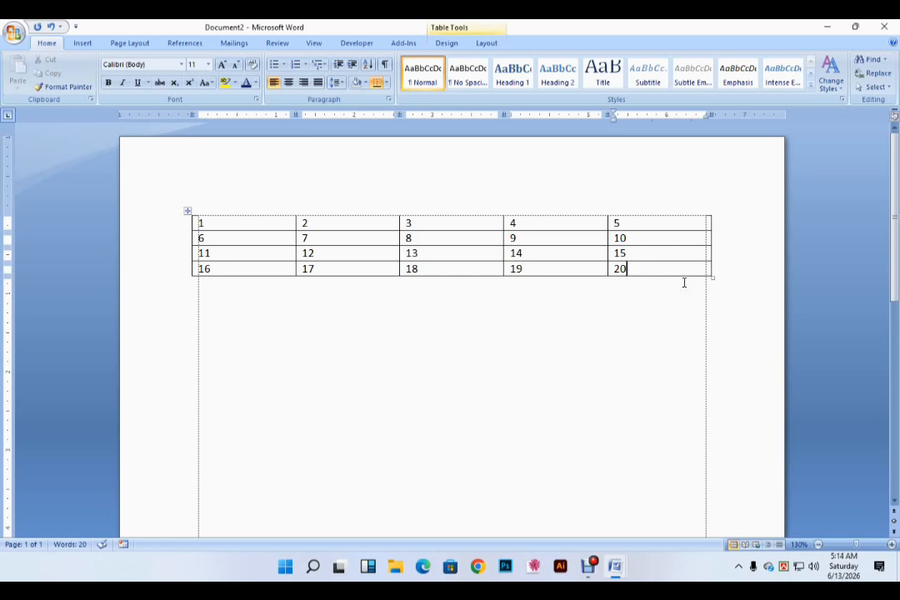
key(Tab)
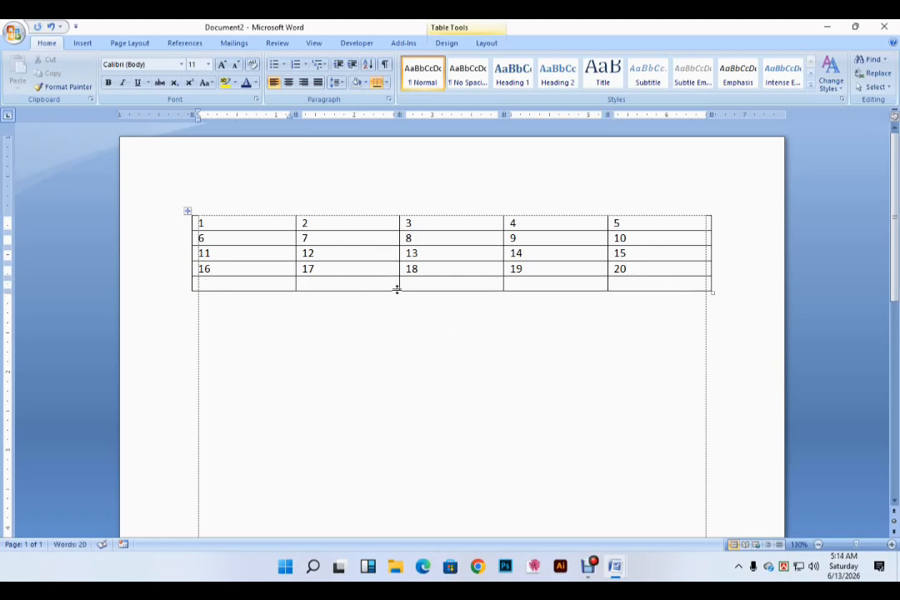
click(628, 284)
key(Tab)
click(630, 298)
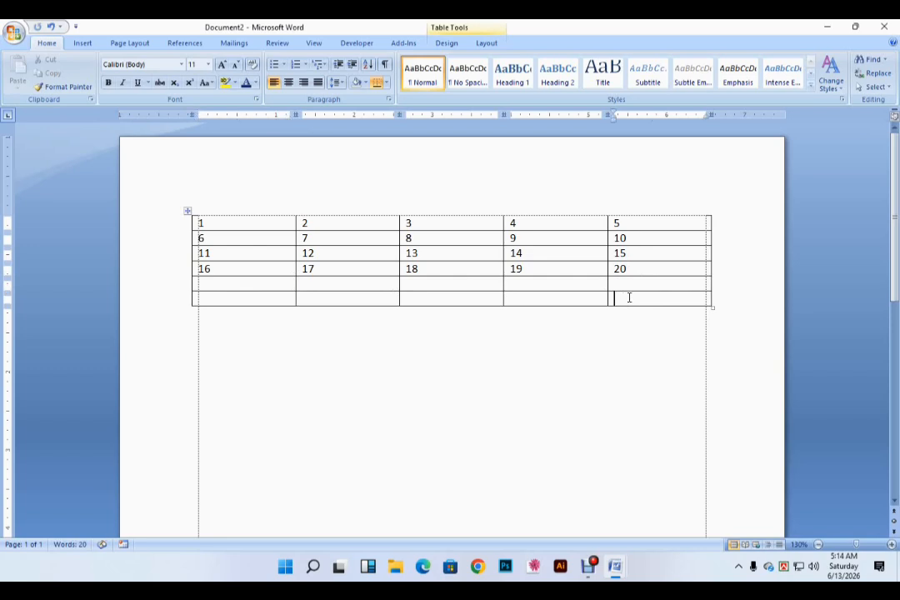
key(Tab)
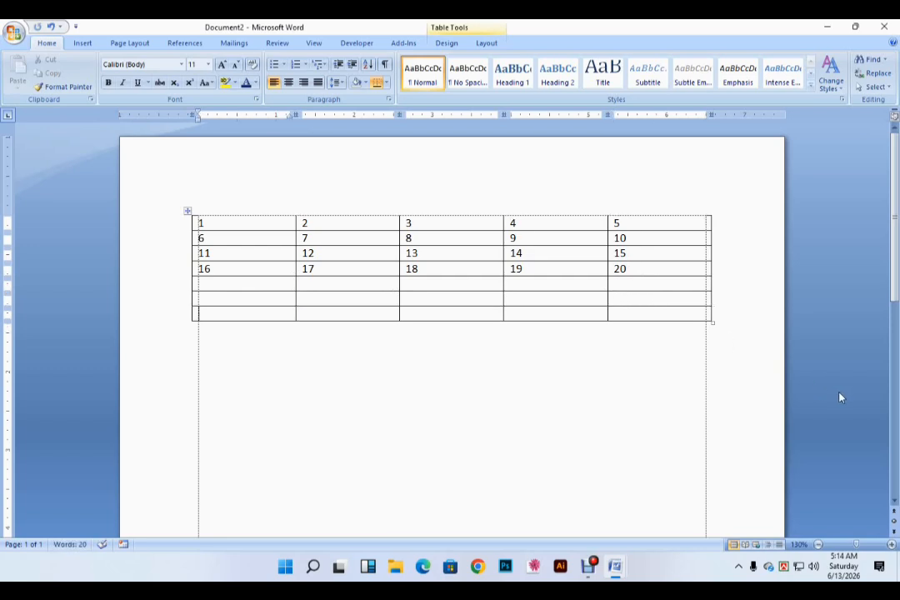
Keep advancing through the cells to append empty rows until the table has 21 rows.
key(Tab)
key(Tab)
key(Tab)
key(Tab)
key(Tab)
key(Tab)
key(Tab)
key(Tab)
key(Tab)
key(Tab)
key(Tab)
key(Tab)
key(Tab)
key(Tab)
key(Tab)
key(Tab)
key(Tab)
key(Tab)
key(Tab)
key(Tab)
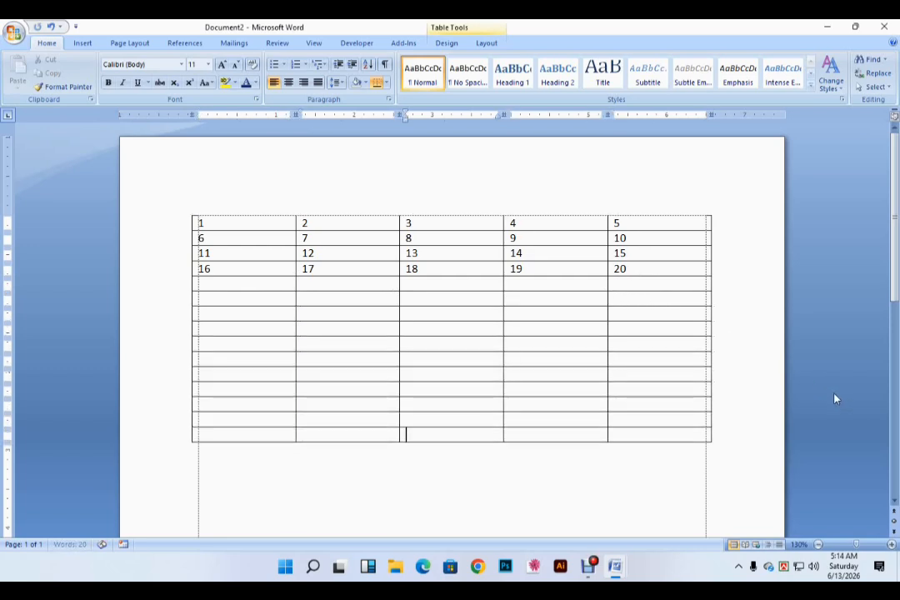
key(Tab)
key(Tab)
key(Tab)
key(Tab)
key(Tab)
key(Tab)
key(Tab)
key(Tab)
key(Tab)
key(Tab)
key(Tab)
key(Tab)
key(Tab)
key(Tab)
key(Tab)
key(Tab)
key(Tab)
key(Tab)
key(Tab)
key(Tab)
scroll(639, 386, down, 2)
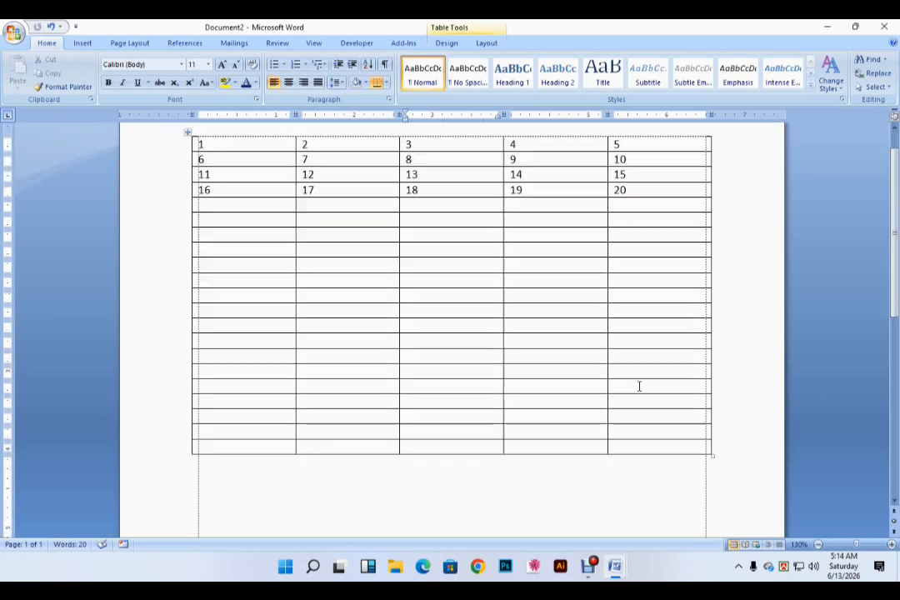
Select the empty rows below the numbered cells and delete them.
scroll(114, 201, down, 3)
scroll(116, 217, up, 2)
drag(171, 180, 311, 415)
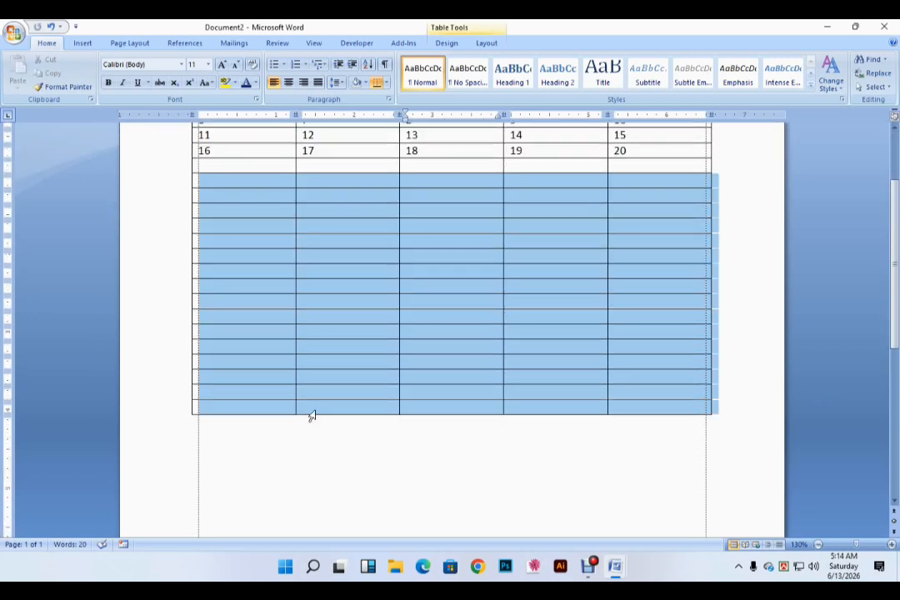
key(BackSpace)
scroll(693, 253, up, 2)
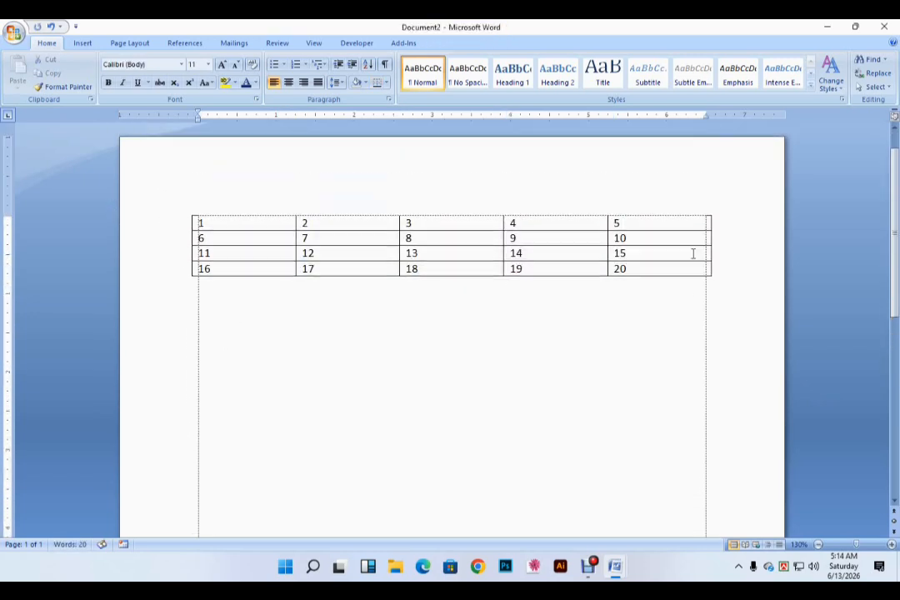
Add four empty rows from just outside the end of the bottom row, then delete those rows.
click(725, 269)
key(Return)
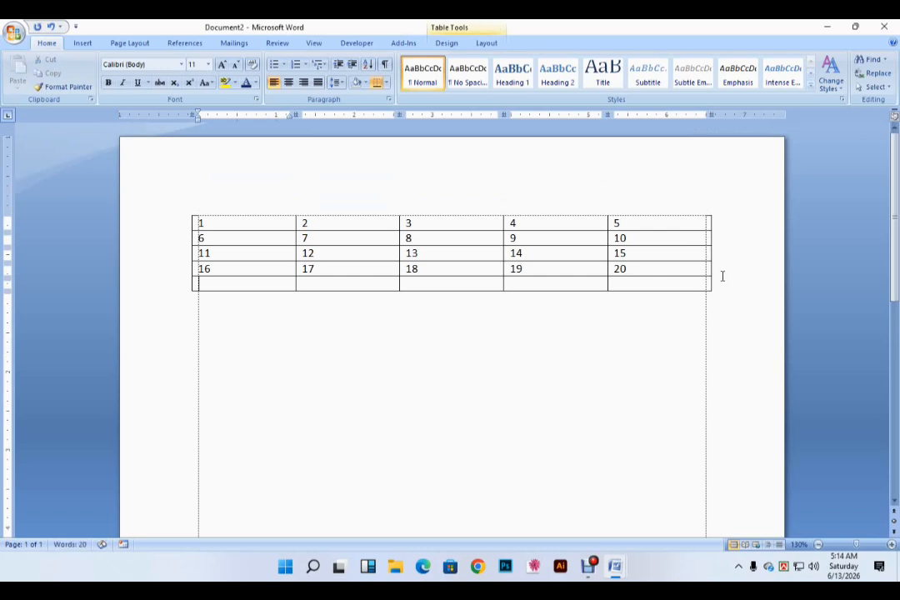
click(724, 284)
key(Return)
click(713, 300)
key(Return)
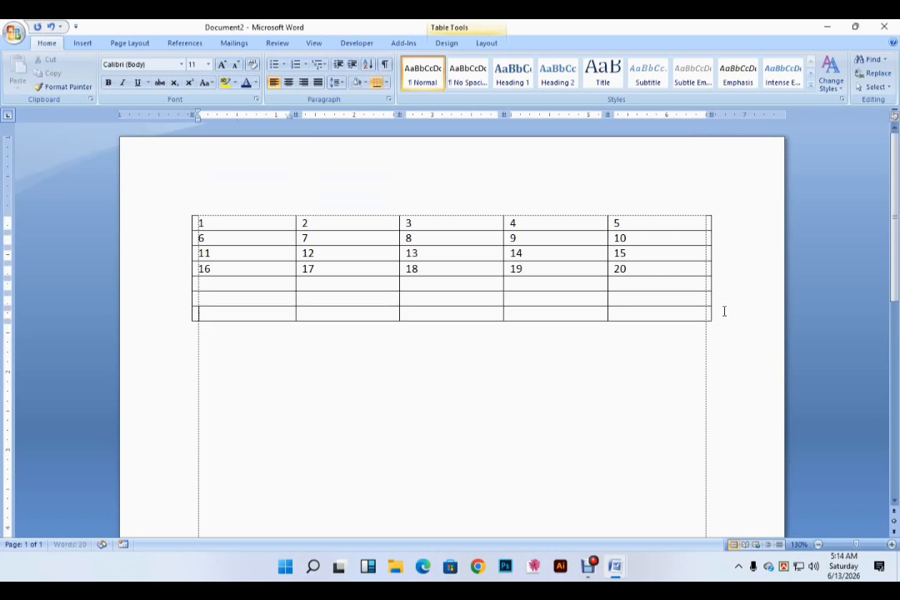
click(724, 312)
key(Return)
drag(181, 285, 236, 345)
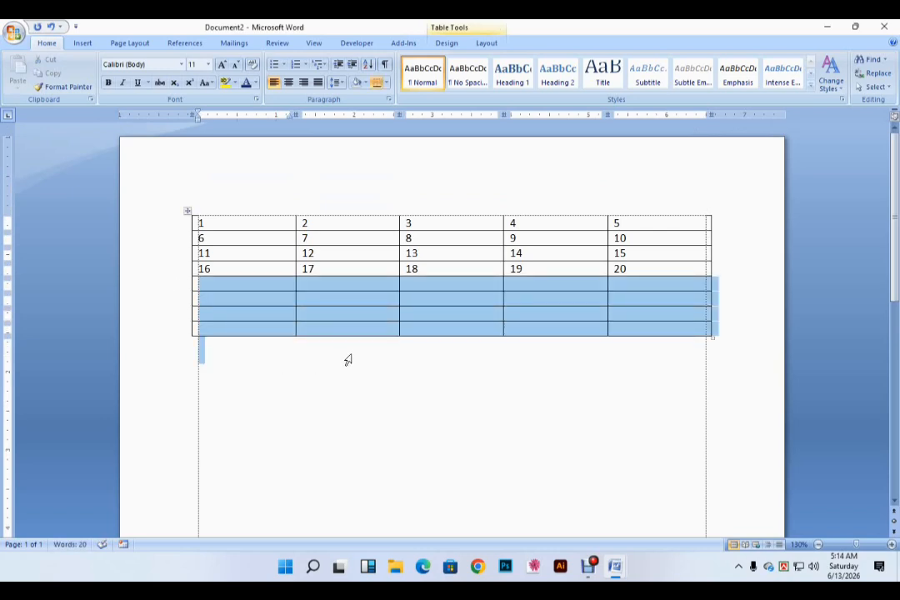
key(BackSpace)
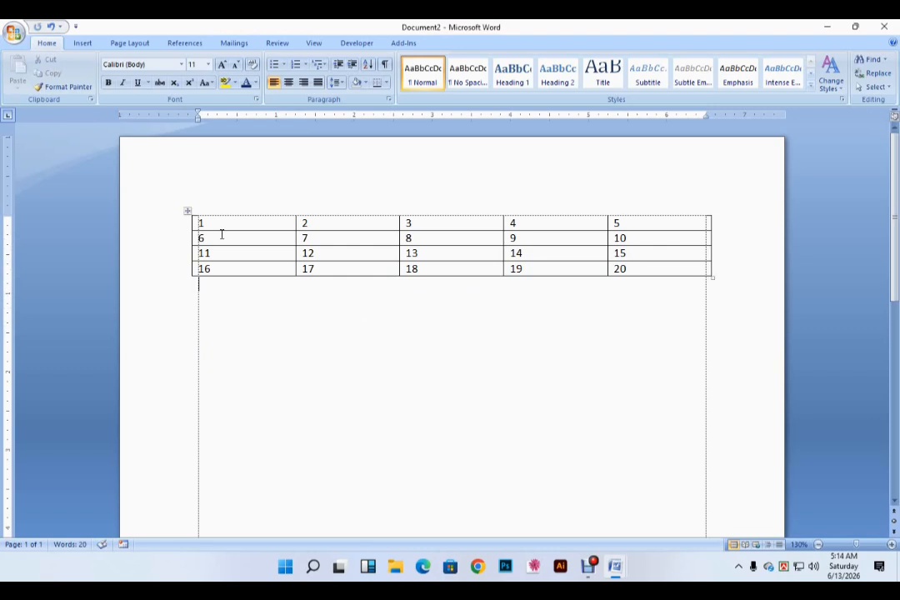
Select the whole table, then each of its five columns one at a time, and the first three columns again.
click(188, 211)
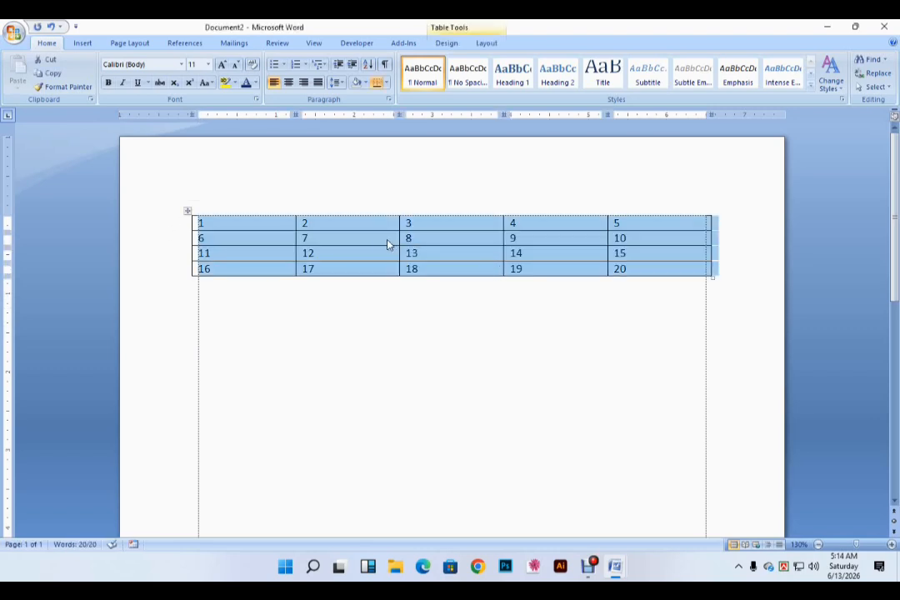
click(244, 202)
click(351, 208)
click(439, 211)
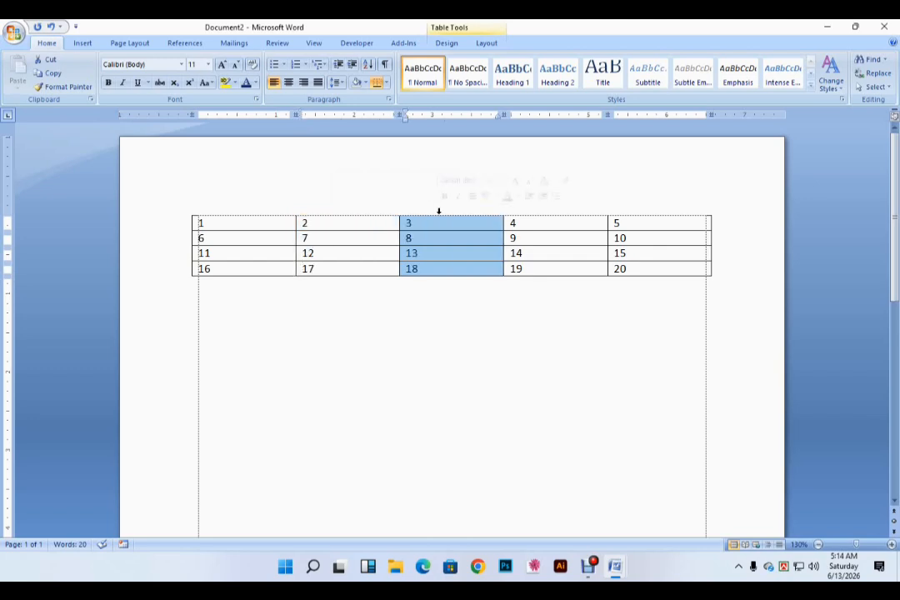
click(536, 210)
click(635, 209)
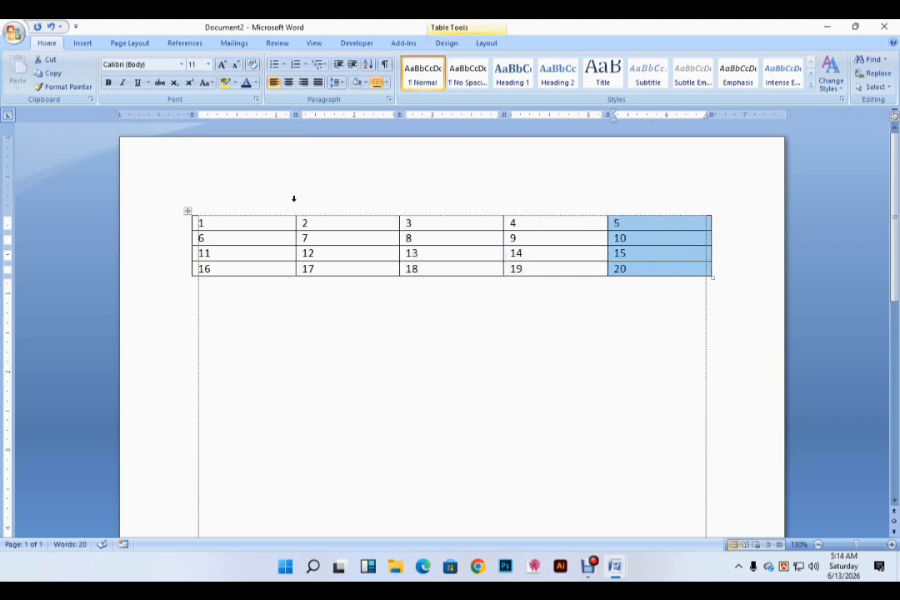
click(225, 204)
click(323, 207)
click(418, 210)
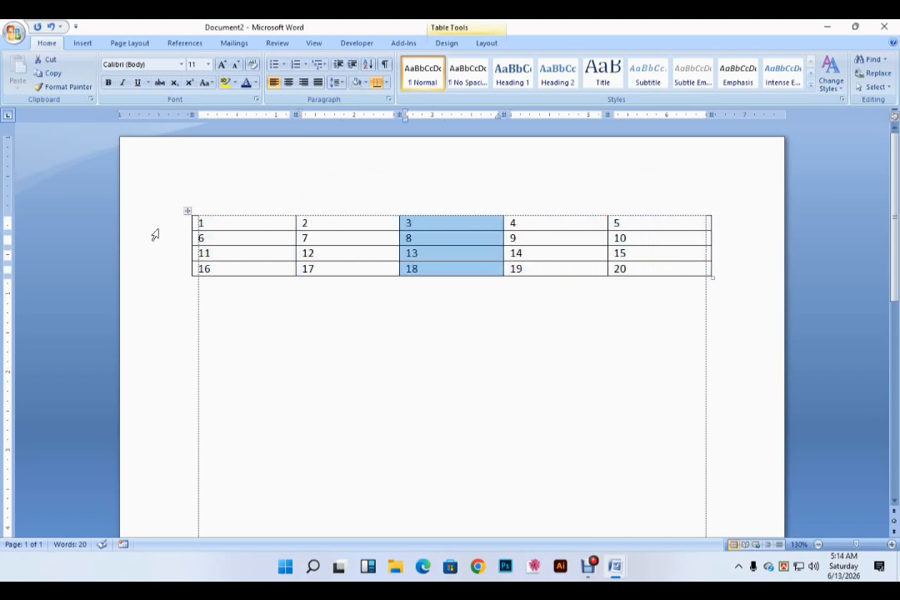
Select each of the four table rows one at a time, then the first column and the first row.
click(175, 228)
click(178, 239)
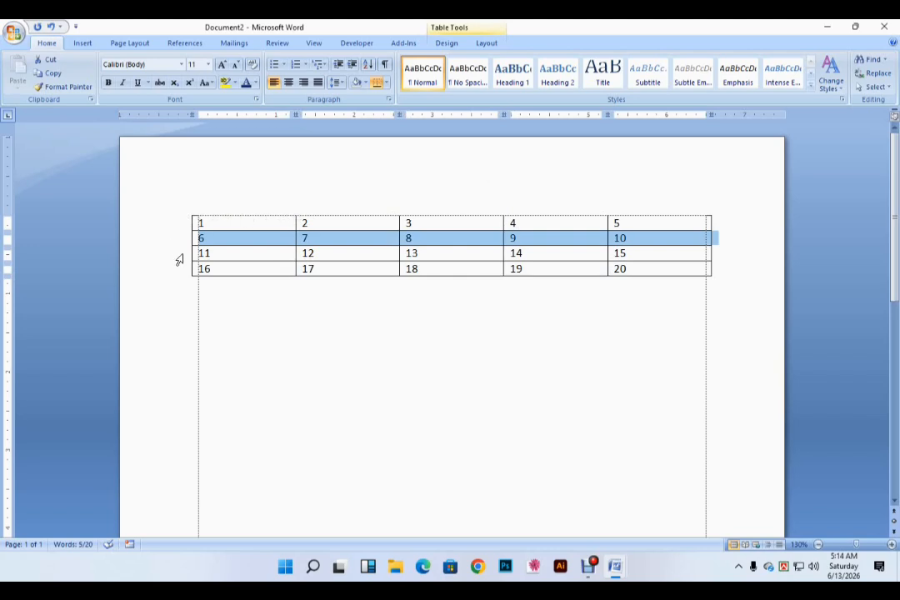
click(181, 256)
click(182, 274)
click(180, 268)
click(224, 208)
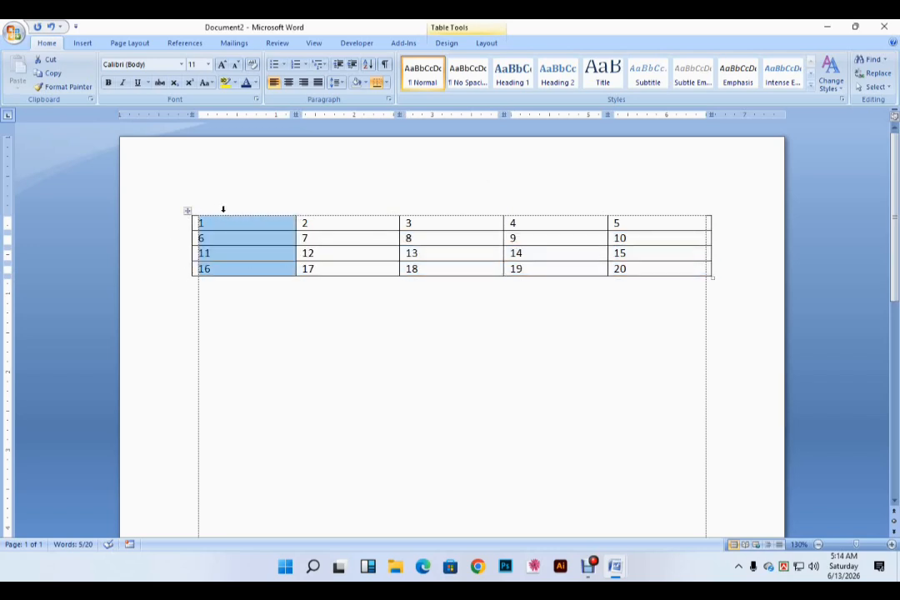
click(176, 226)
Select single table cells one after another, including those holding 1, 6, 13, 7, 12, 9 and 8.
click(194, 231)
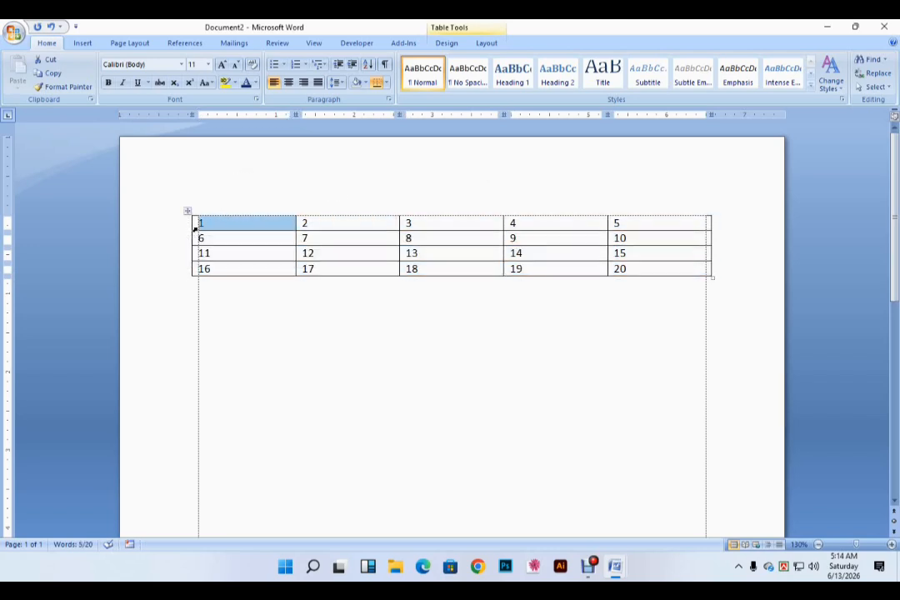
click(194, 239)
click(402, 255)
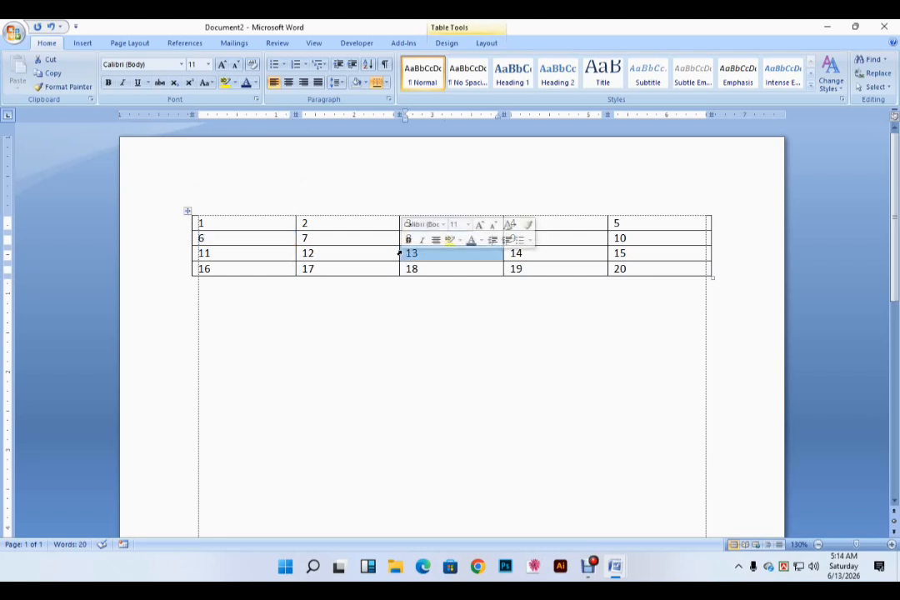
click(299, 240)
click(300, 254)
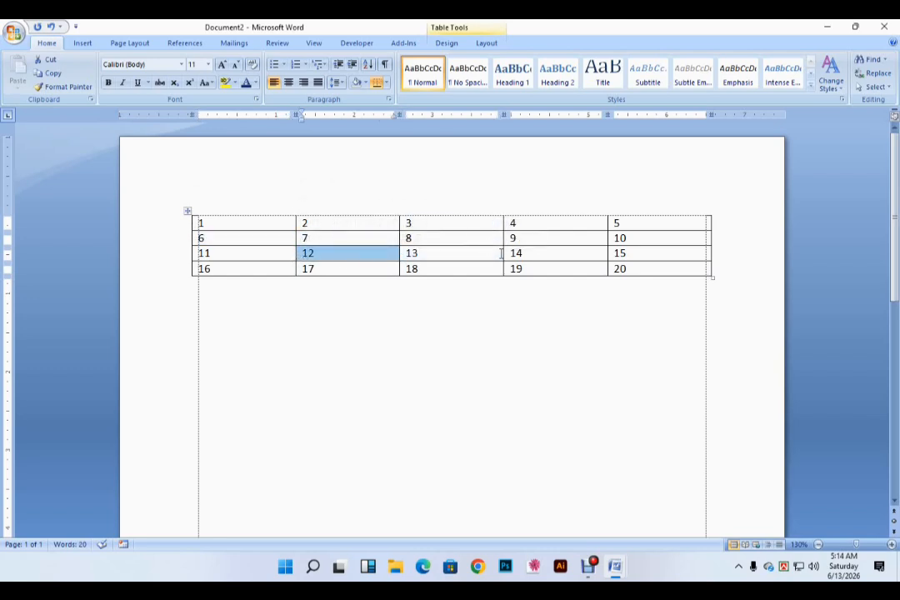
click(506, 239)
click(402, 240)
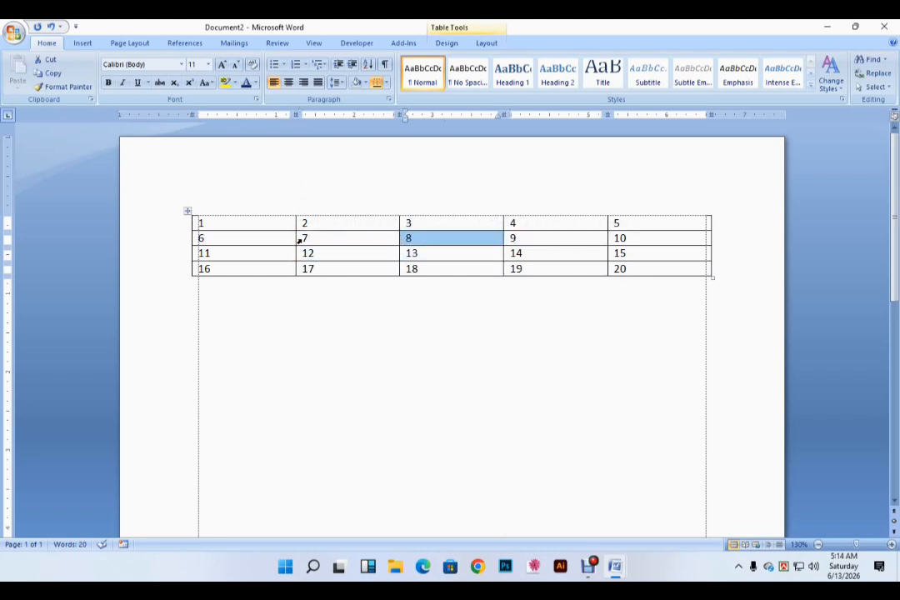
Select the first and second columns in turn, then the first and second rows.
click(235, 201)
click(322, 199)
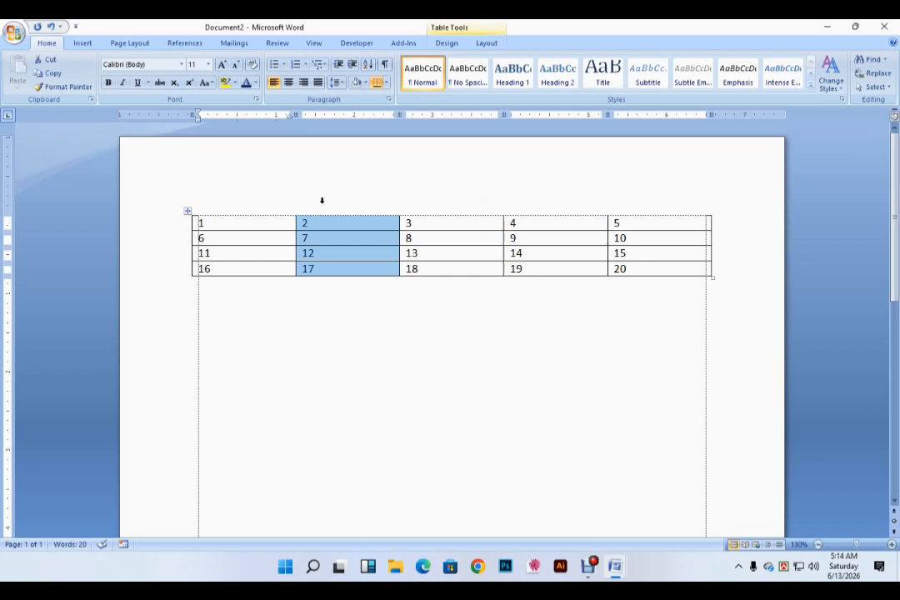
click(175, 224)
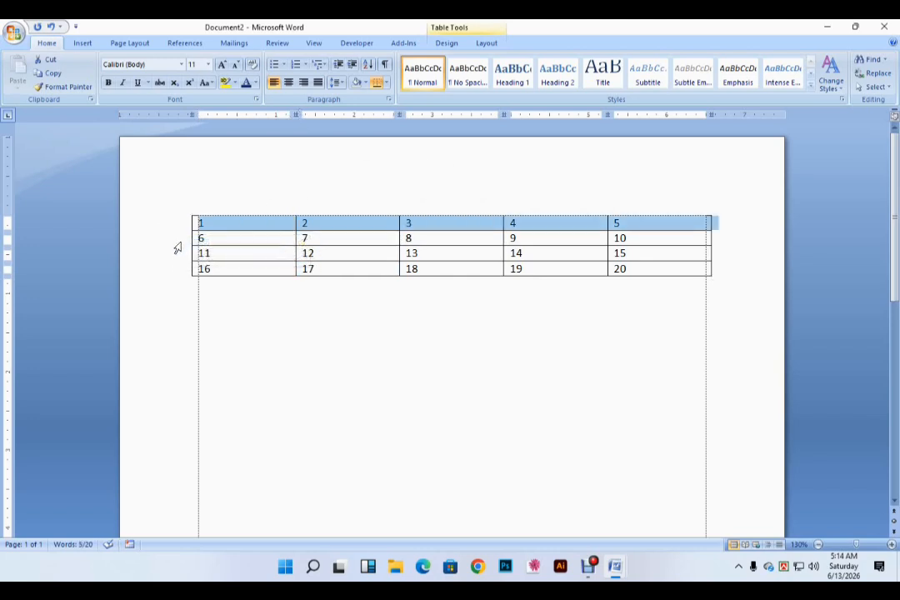
click(177, 242)
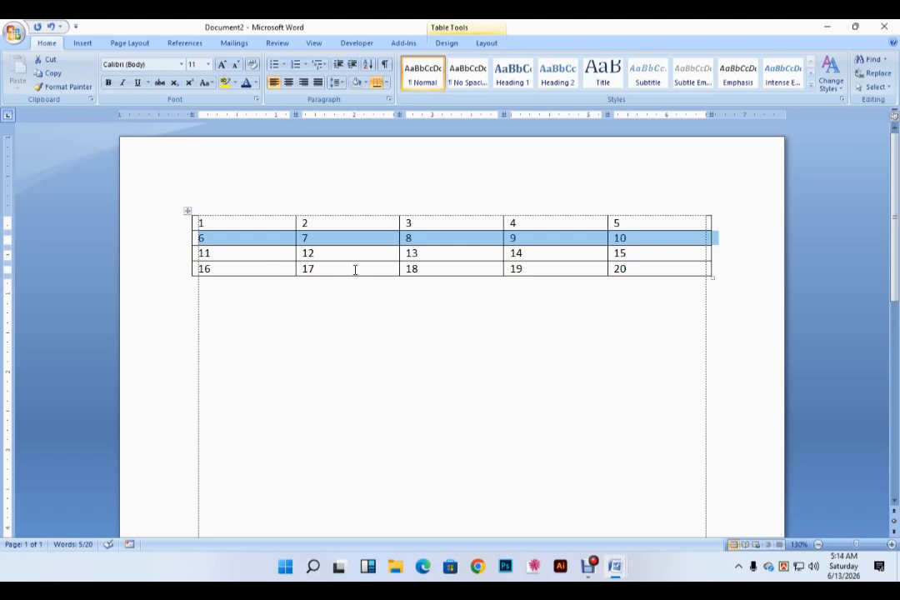
Insert an empty column to the left of the second column, then undo the insertion.
click(329, 239)
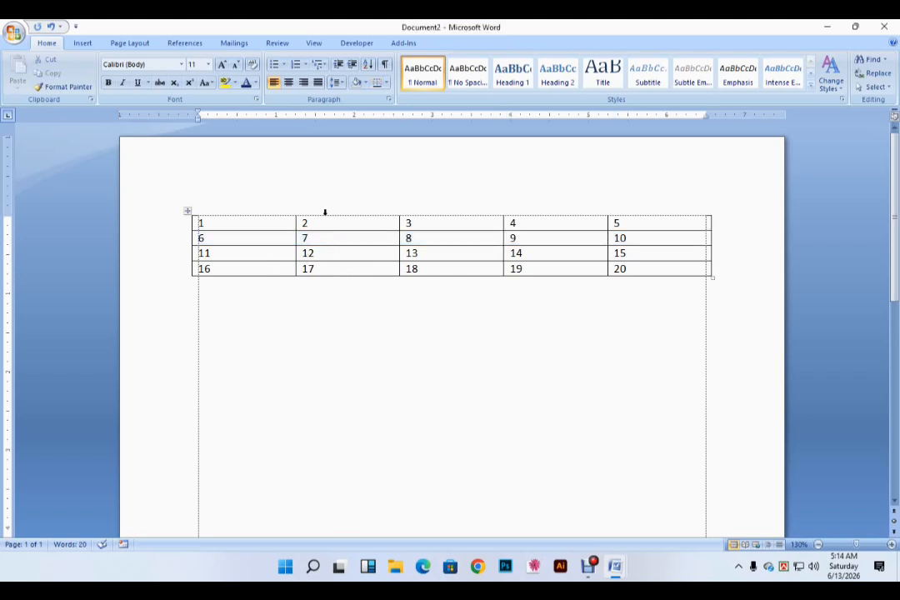
click(325, 214)
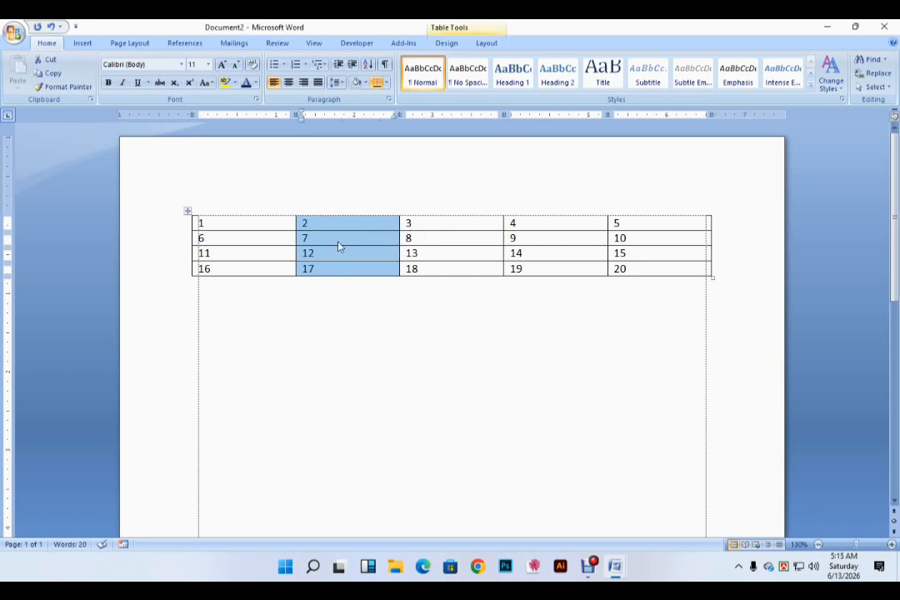
click(342, 277)
click(327, 217)
click(333, 293)
click(350, 201)
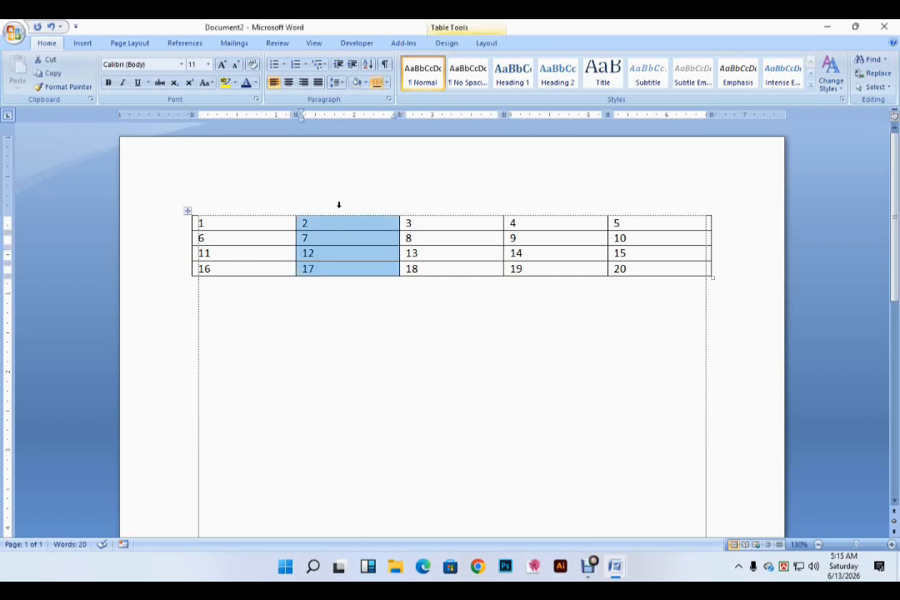
click(450, 45)
click(487, 44)
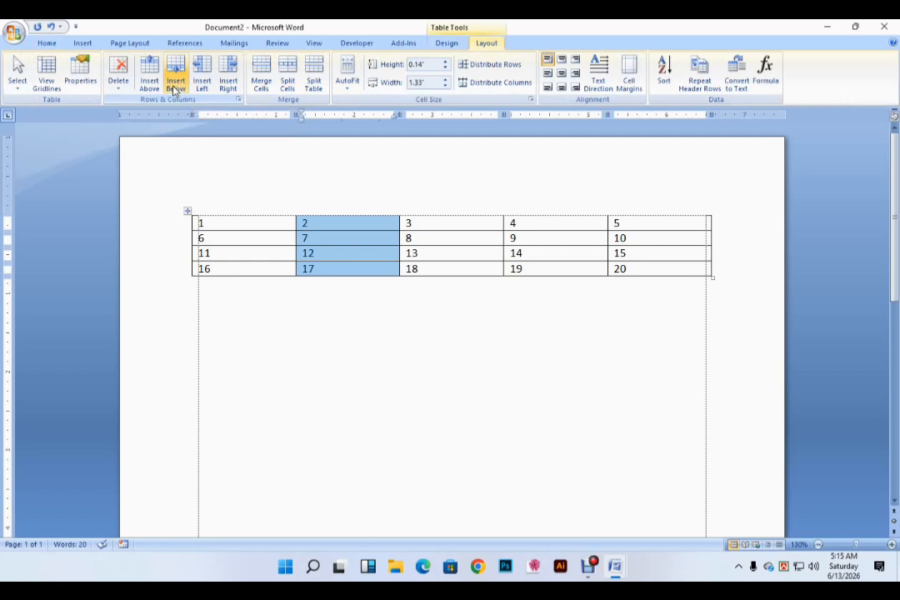
click(201, 84)
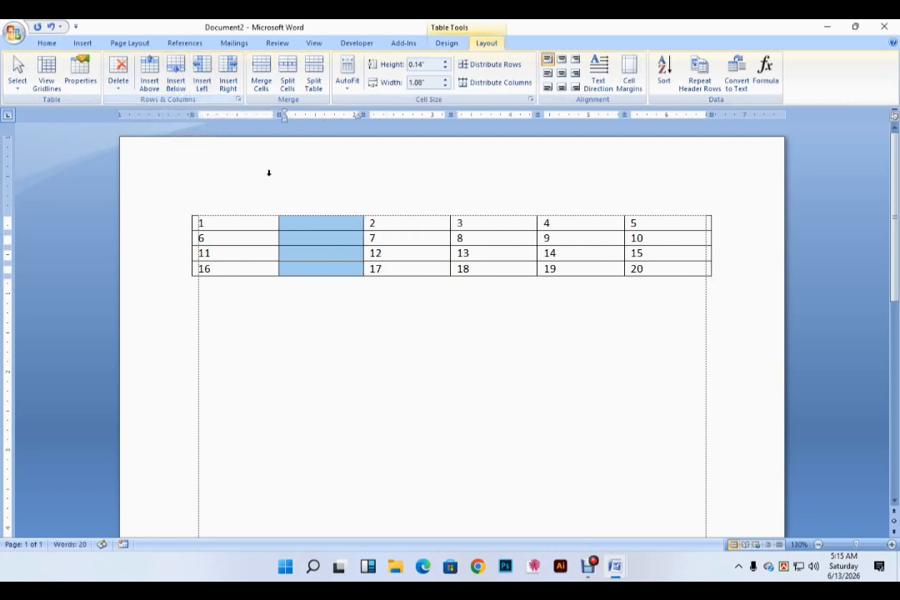
key(ctrl+z)
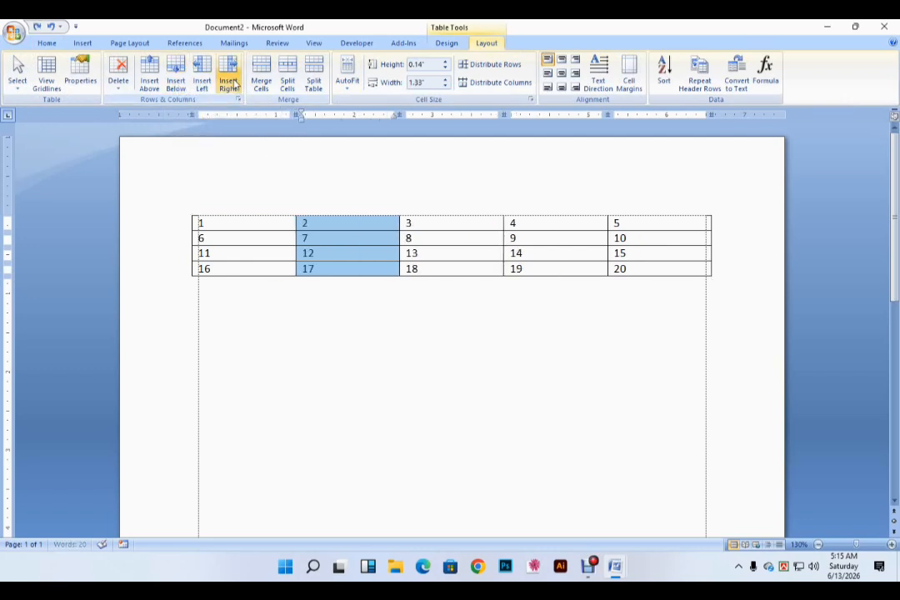
Insert an empty column to the right of the second column, then undo it and deselect the table.
click(233, 83)
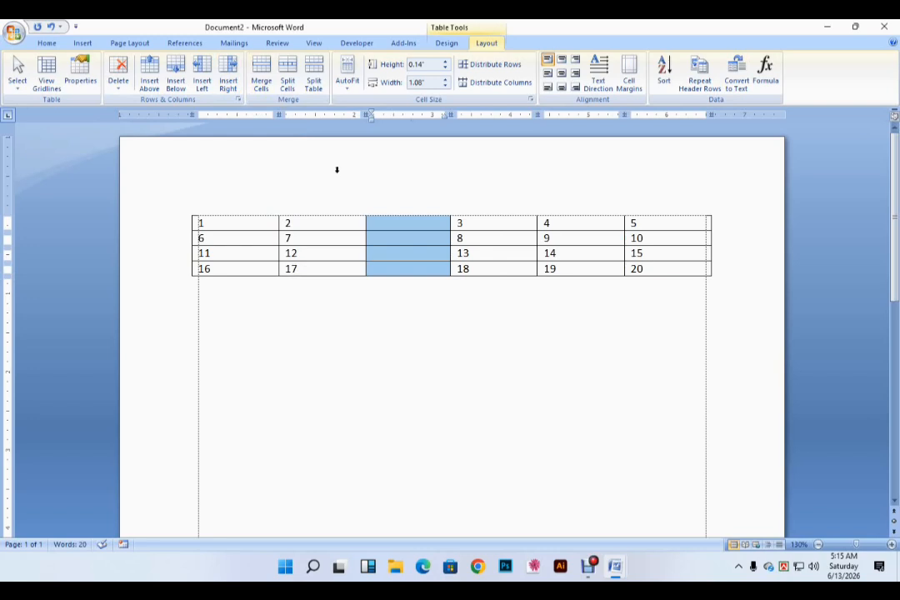
key(ctrl+z)
click(377, 318)
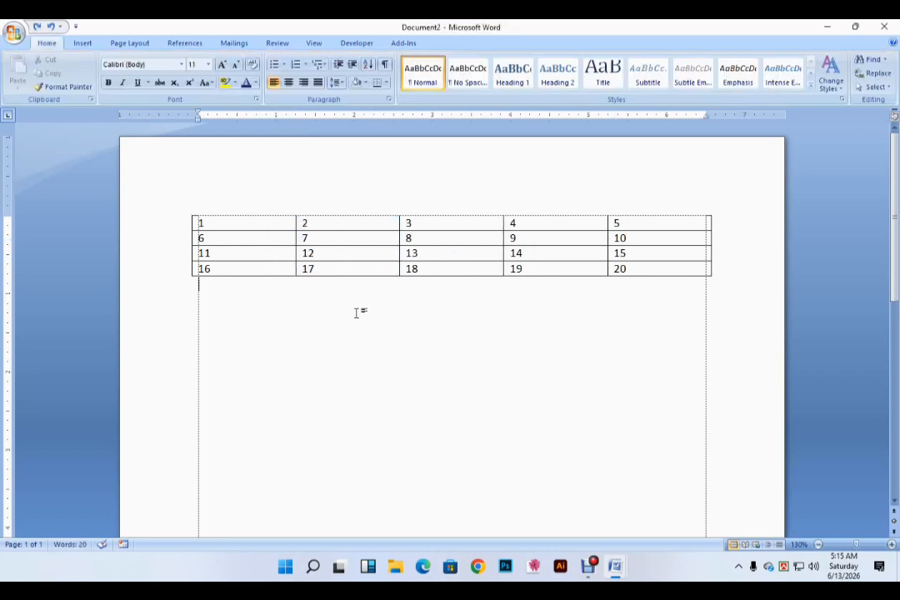
With the second to fourth columns selected together, insert columns on their left and then on their right, undoing each insertion.
drag(352, 205, 511, 207)
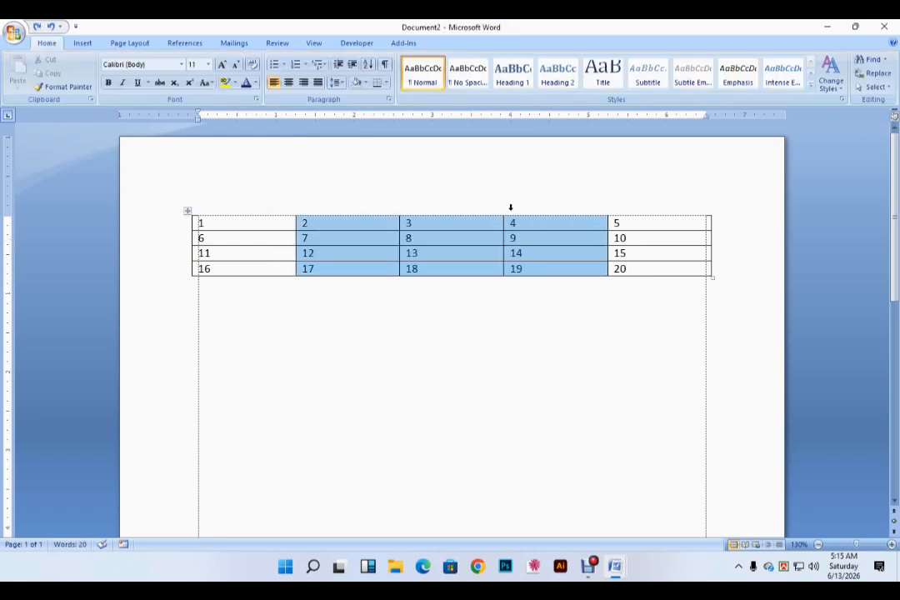
click(487, 43)
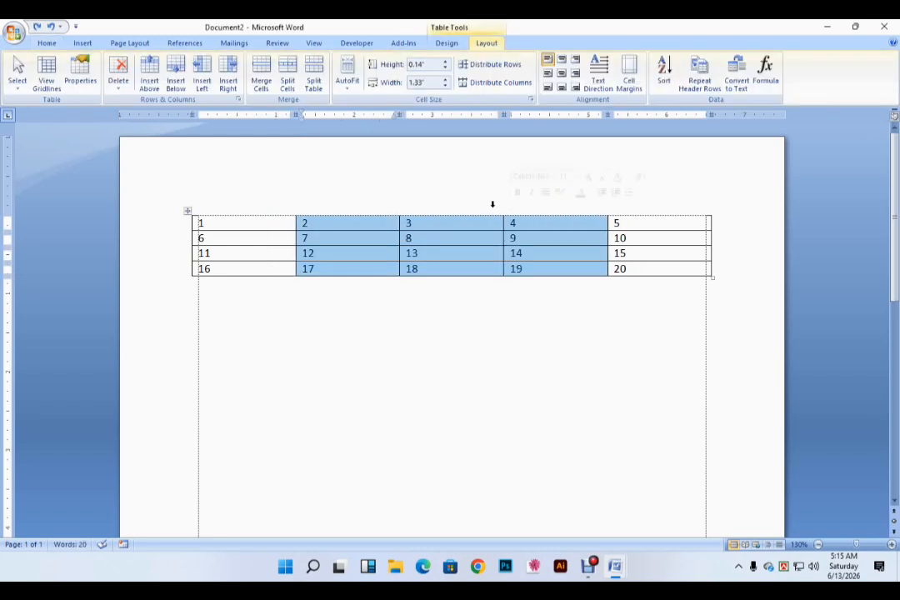
click(200, 72)
key(ctrl+z)
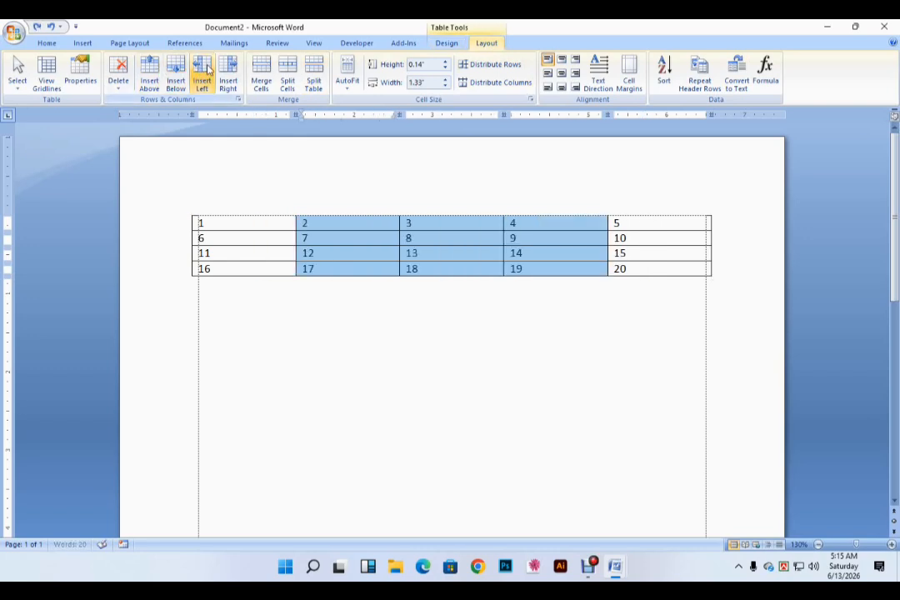
click(228, 74)
key(ctrl+z)
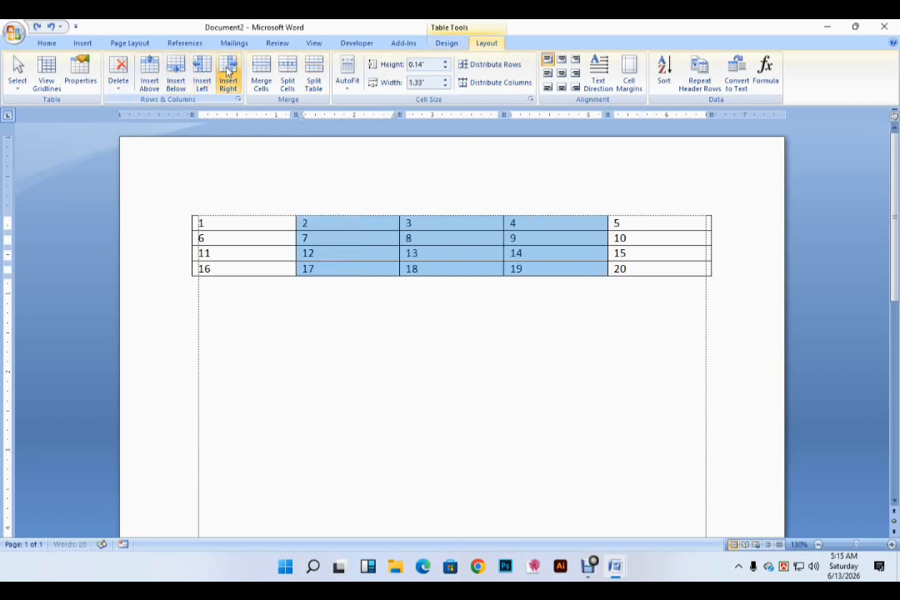
Insert an empty row above the third row, the one starting with 11, then undo the insertion.
click(165, 250)
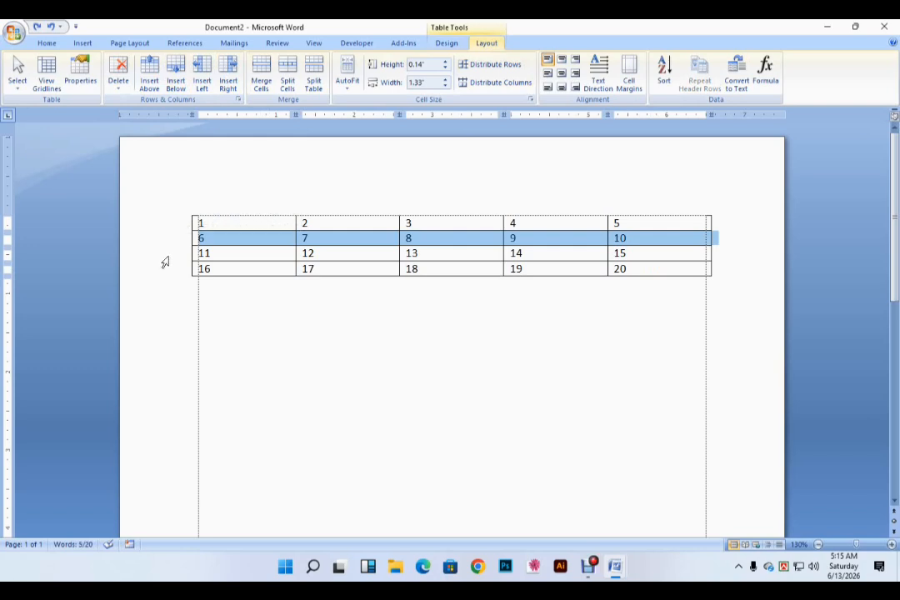
click(165, 256)
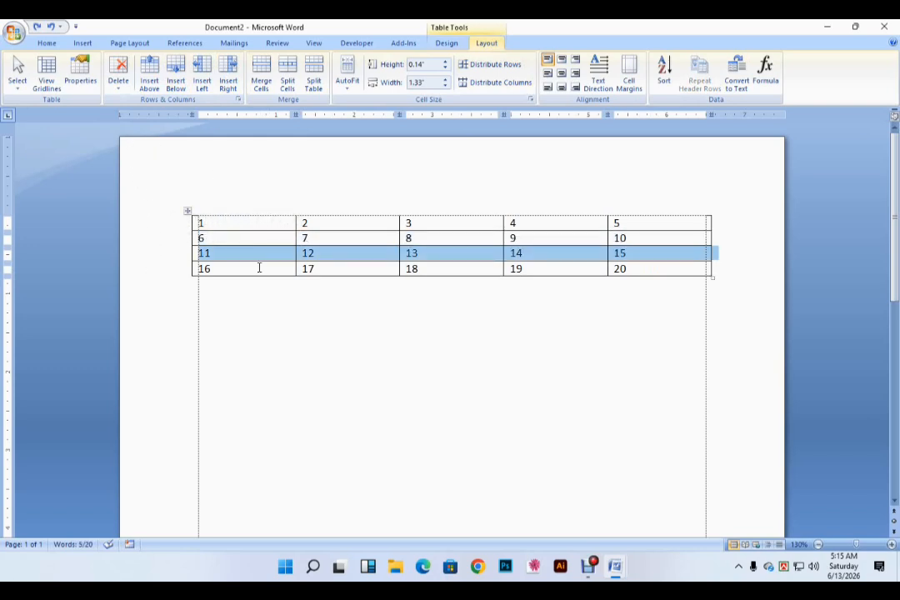
click(150, 85)
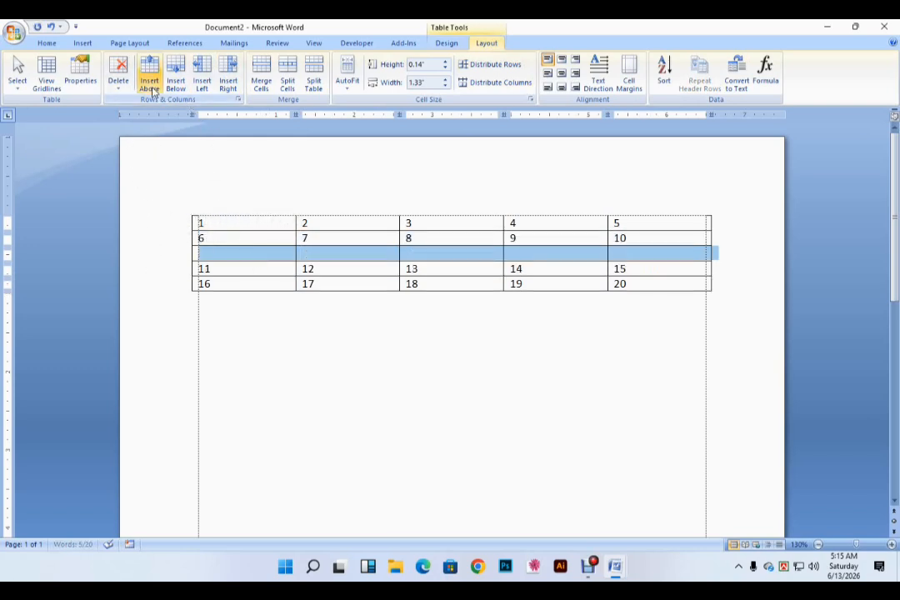
key(ctrl+z)
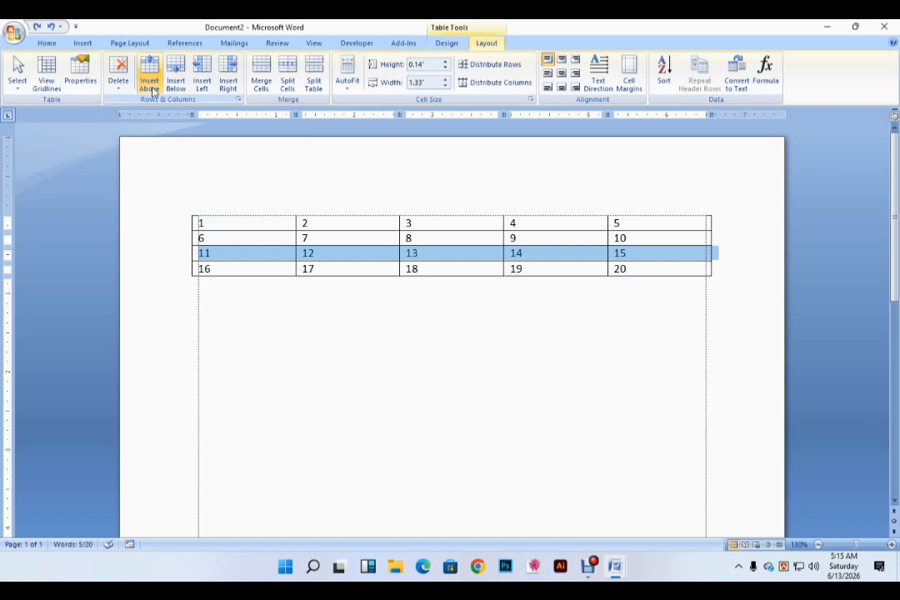
Insert an empty row below the third row, then undo it and deselect the table.
click(181, 87)
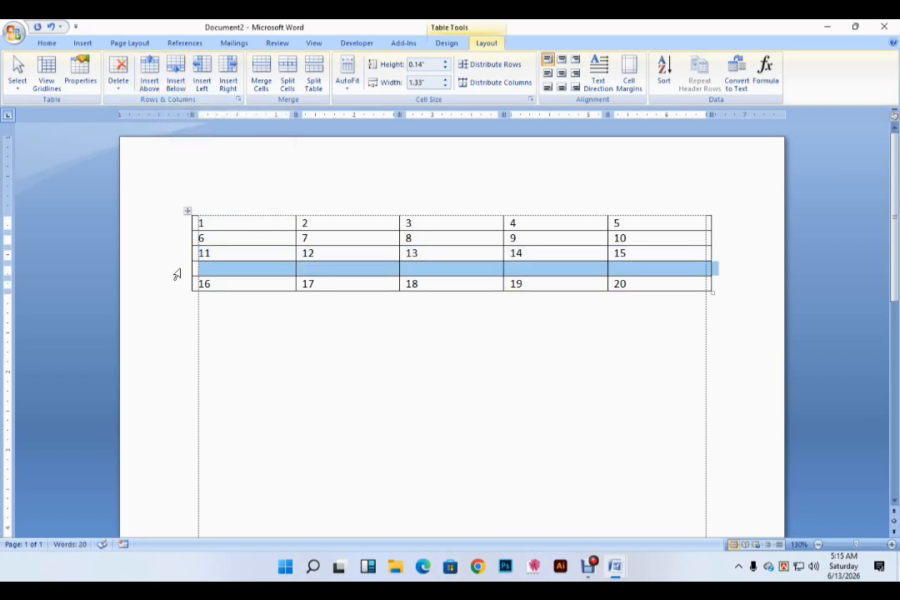
key(ctrl+z)
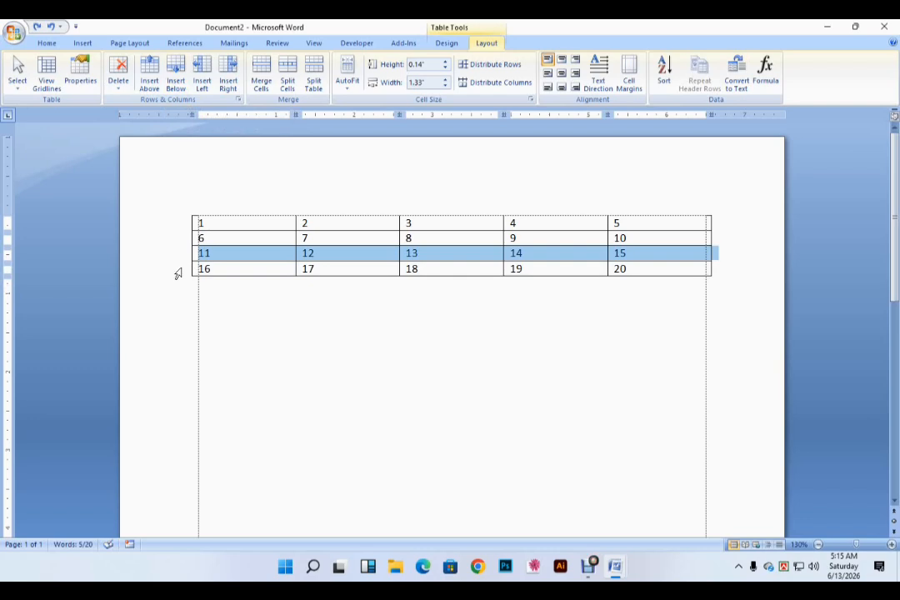
click(266, 300)
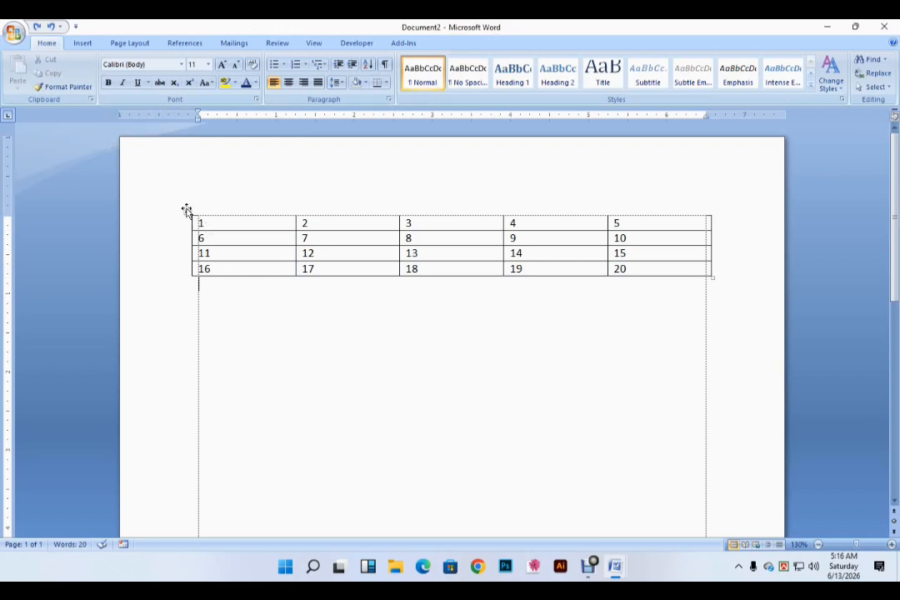
Select the whole table and try to clear the contents of all its cells.
click(187, 211)
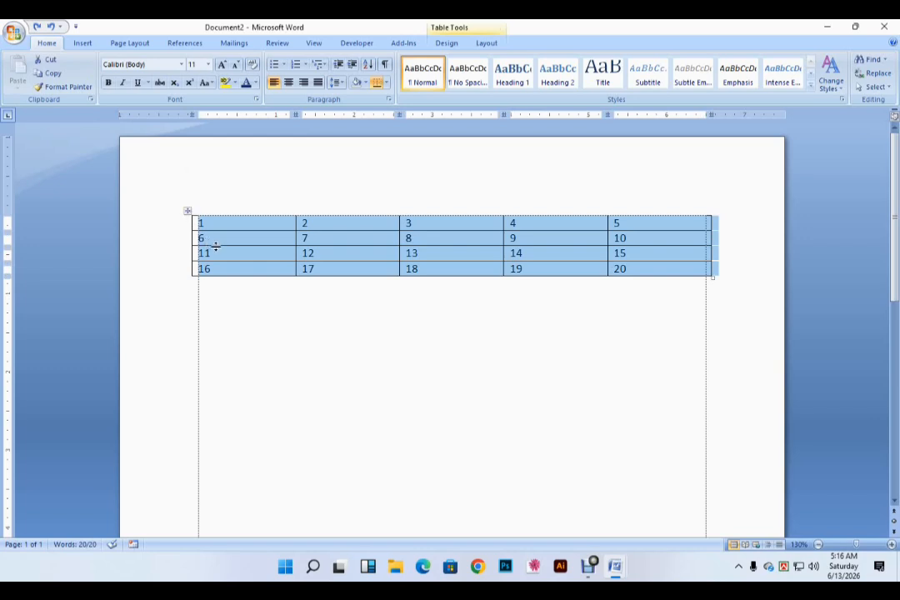
key(Delete)
click(350, 222)
Clear the contents of the third column, keeping its empty cells in the table.
click(346, 192)
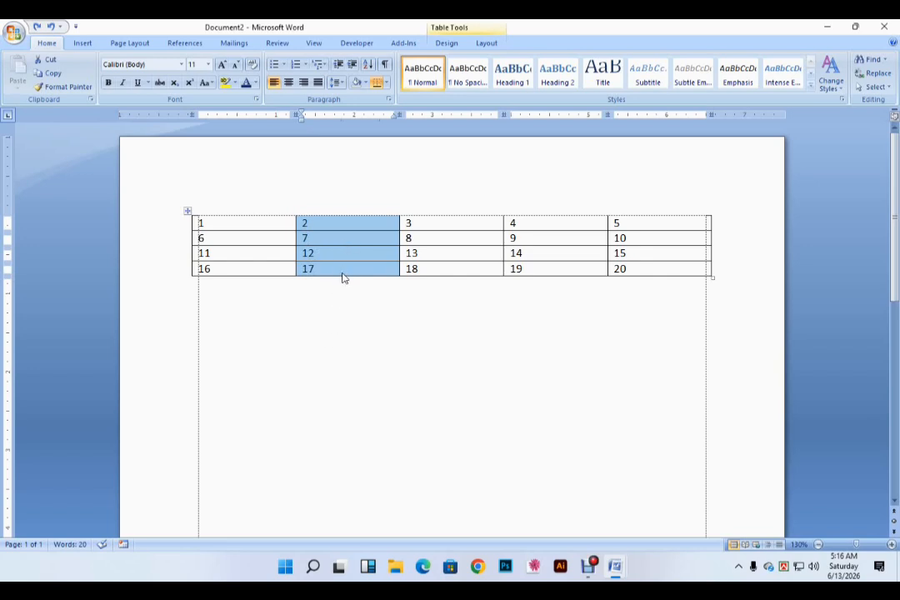
click(458, 201)
key(Delete)
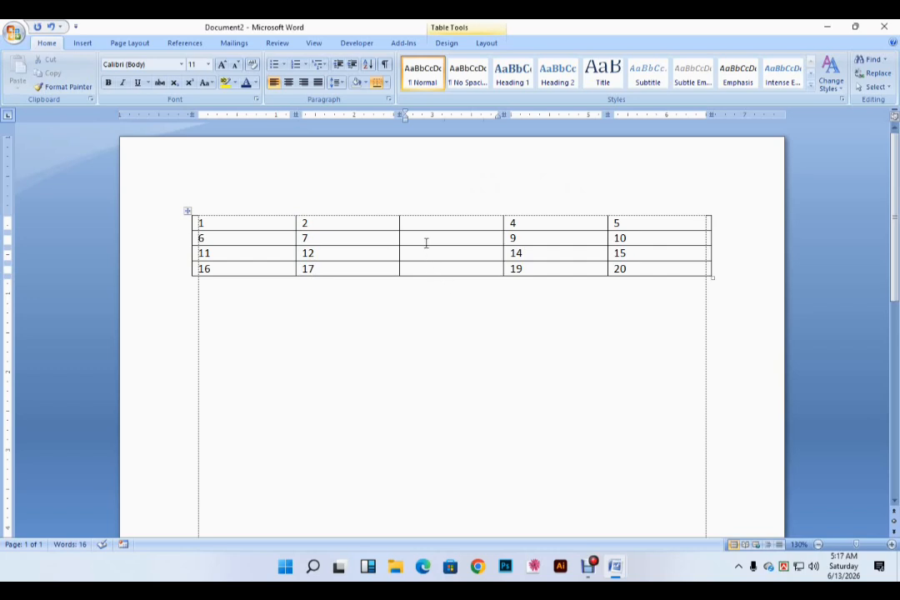
Undo the clearing of the third column's contents.
key(ctrl+z)
Delete the whole second column, the one starting with 2, then undo the deletion and deselect the table.
click(358, 231)
click(358, 197)
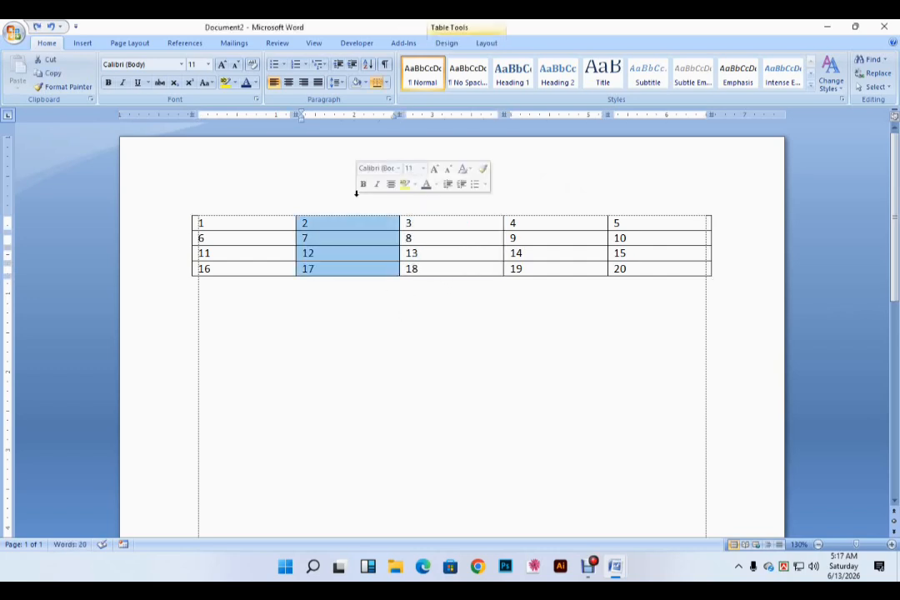
key(BackSpace)
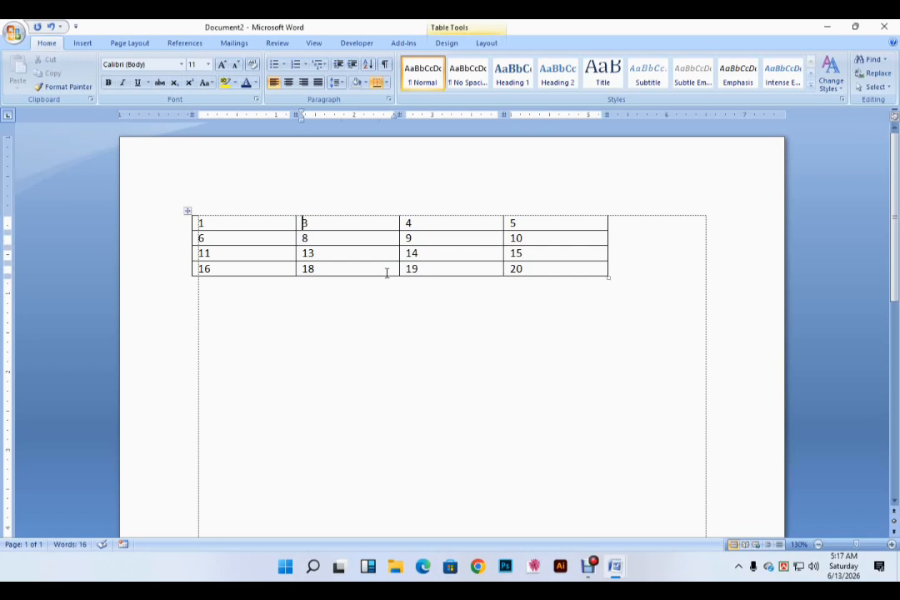
key(ctrl+z)
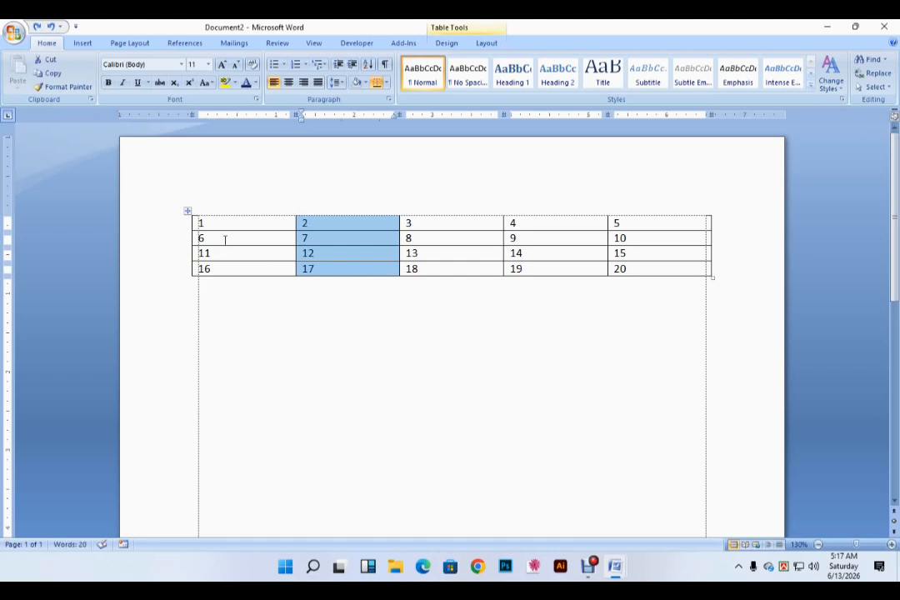
click(240, 303)
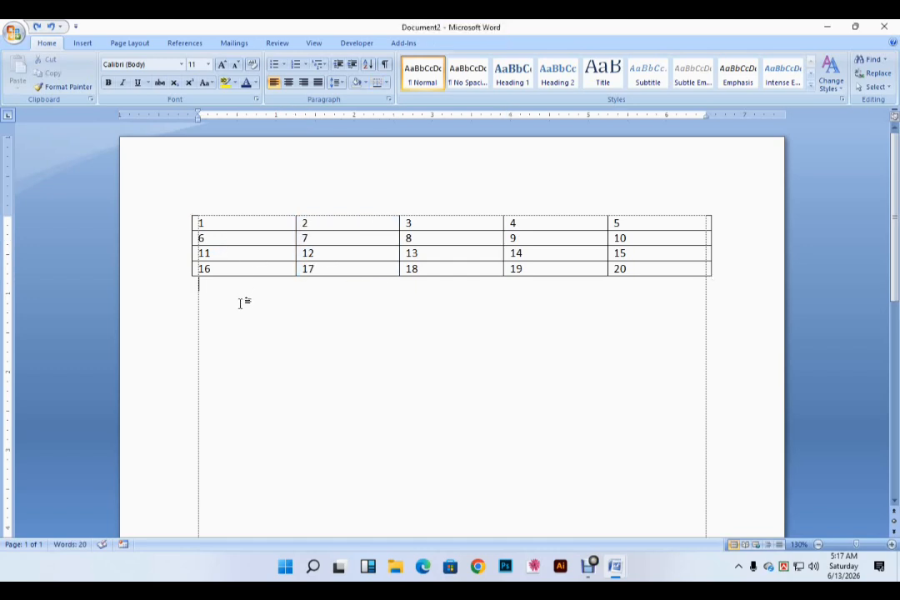
Select the first, second, third and fourth columns of the table one after another.
click(245, 205)
click(325, 205)
click(446, 204)
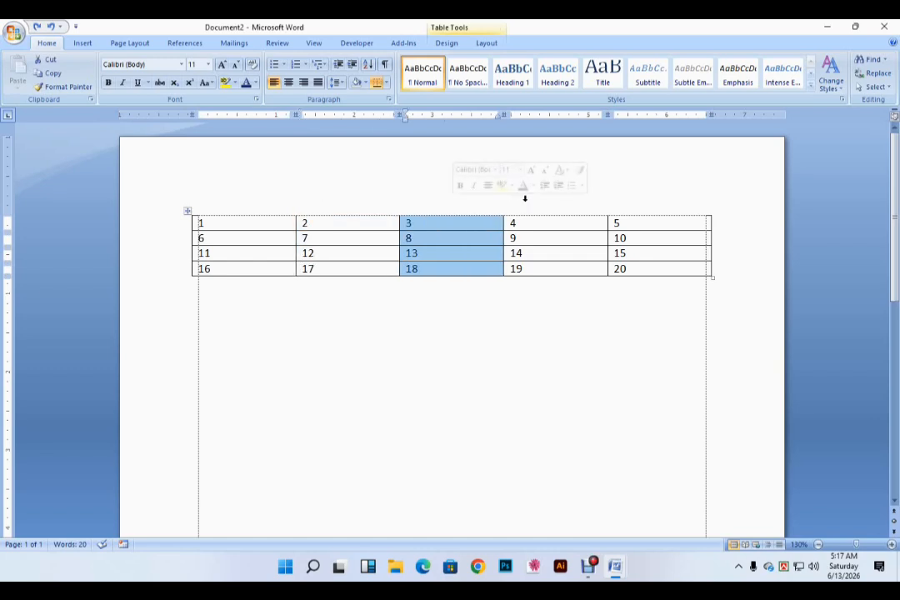
click(529, 203)
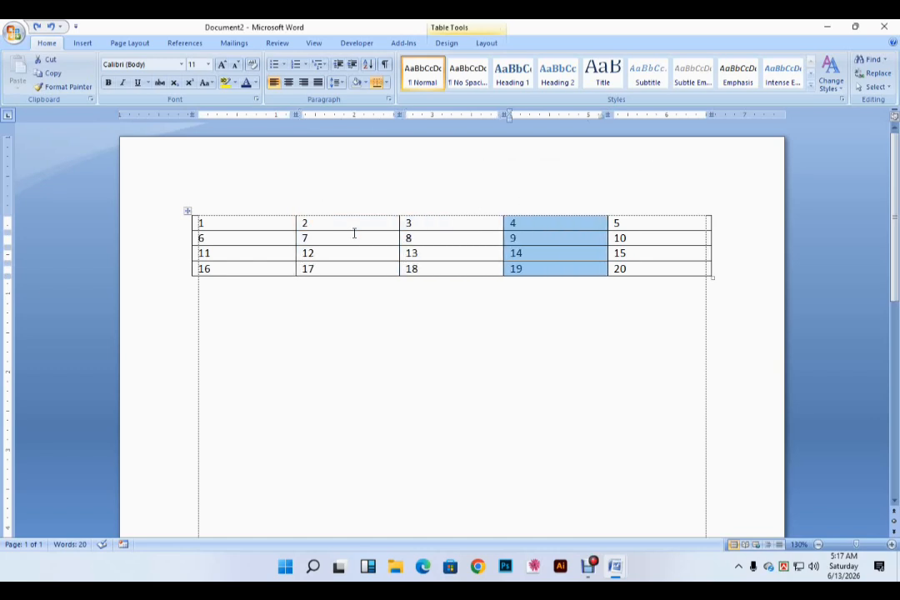
Select each of the four table rows in turn, from the first to the last.
click(180, 226)
click(176, 240)
click(171, 253)
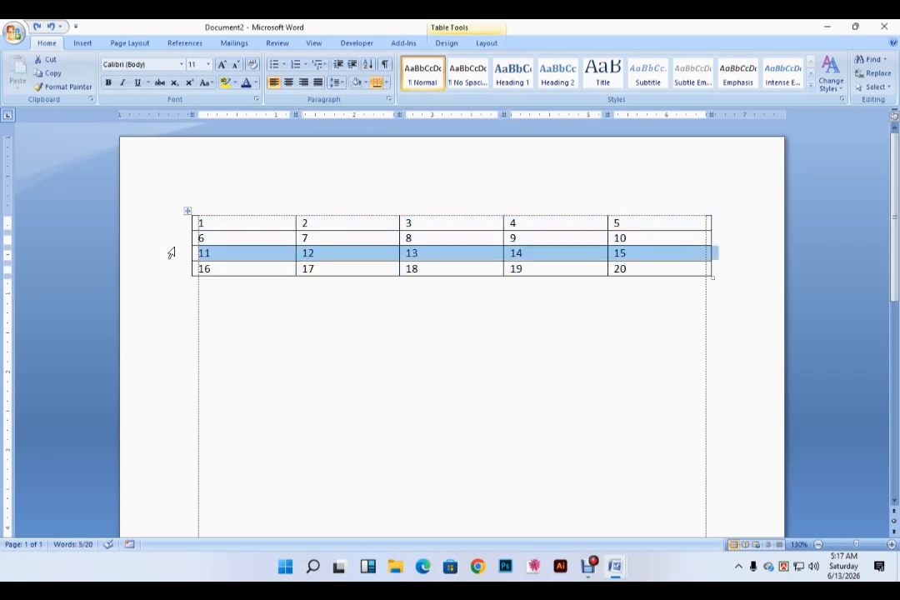
click(167, 269)
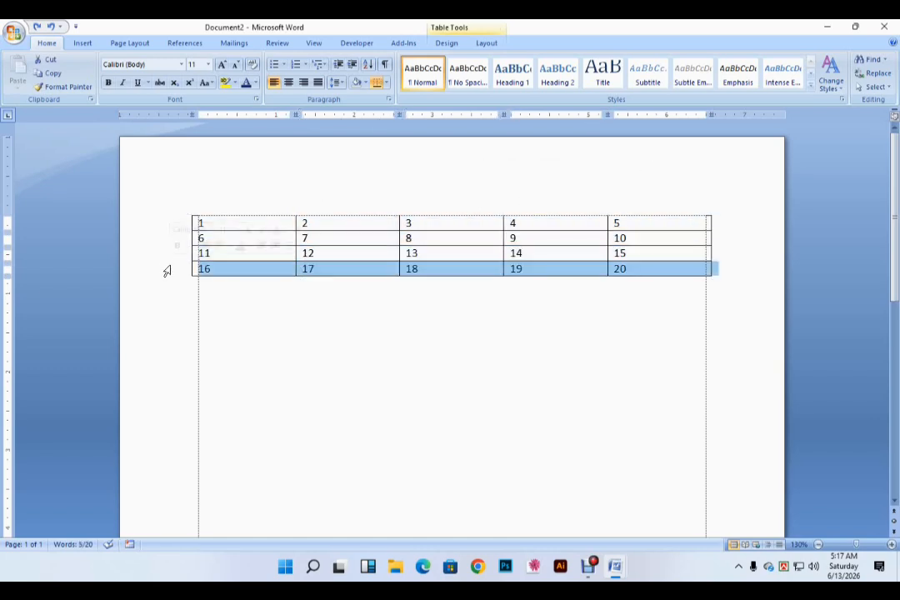
Select the single cell containing 8, then select the whole table and deselect it.
click(402, 241)
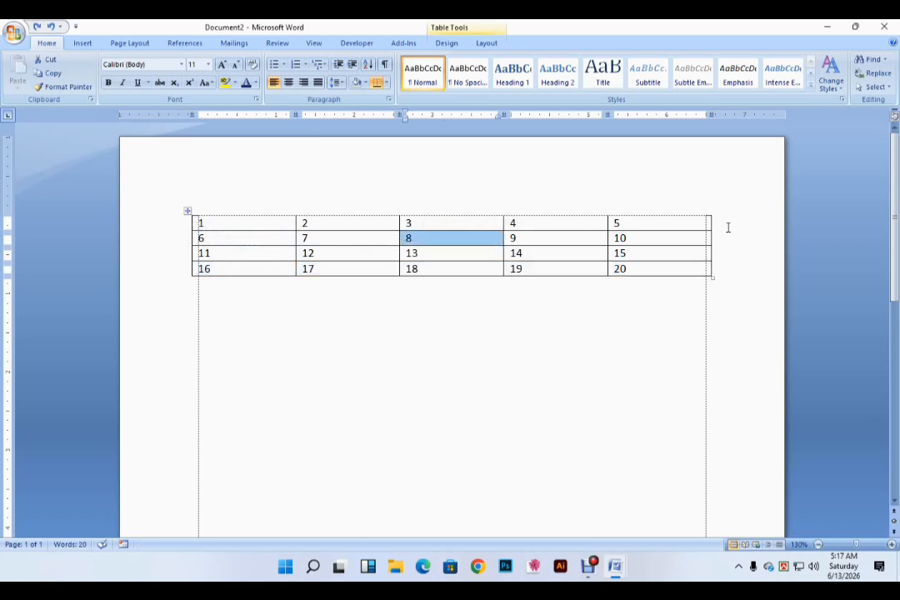
drag(284, 224, 674, 263)
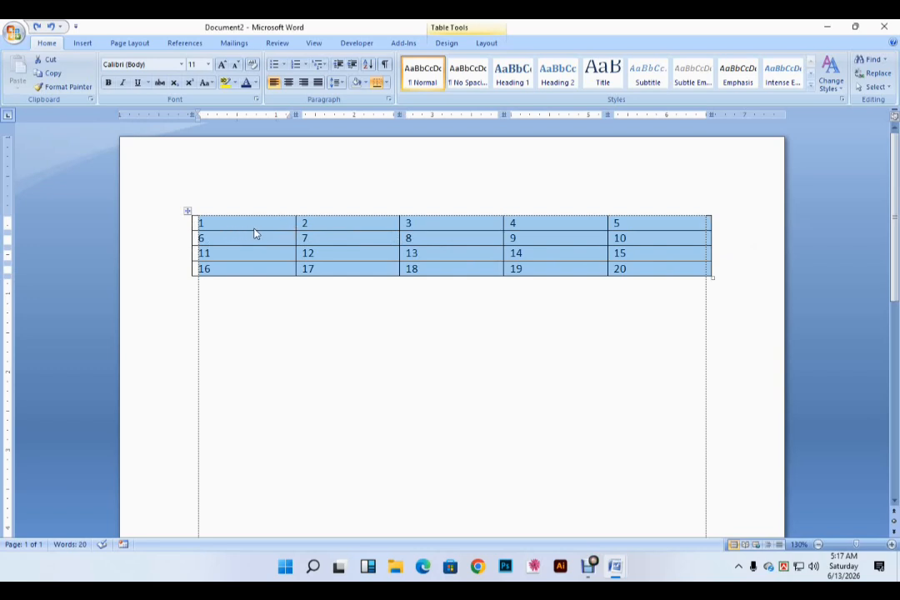
click(188, 214)
click(394, 311)
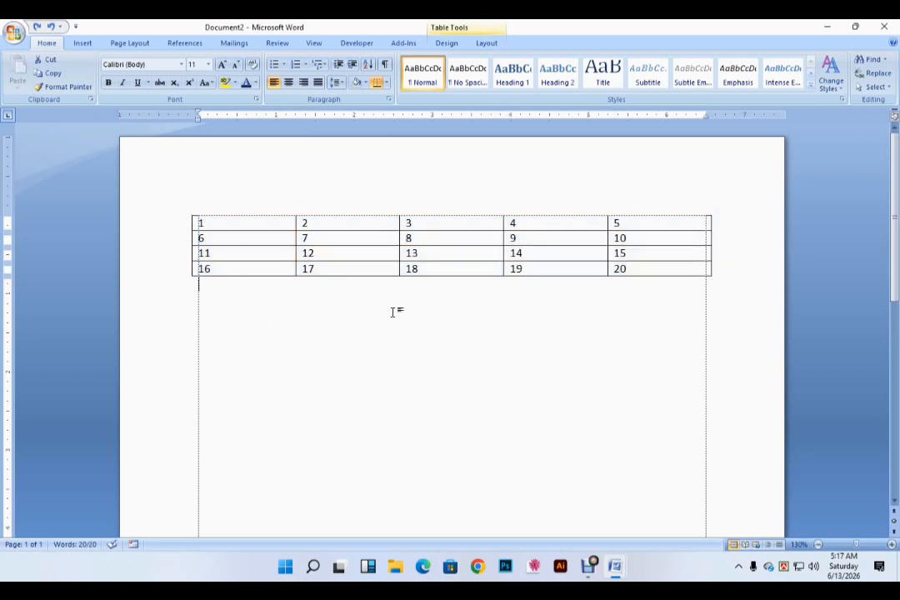
click(188, 214)
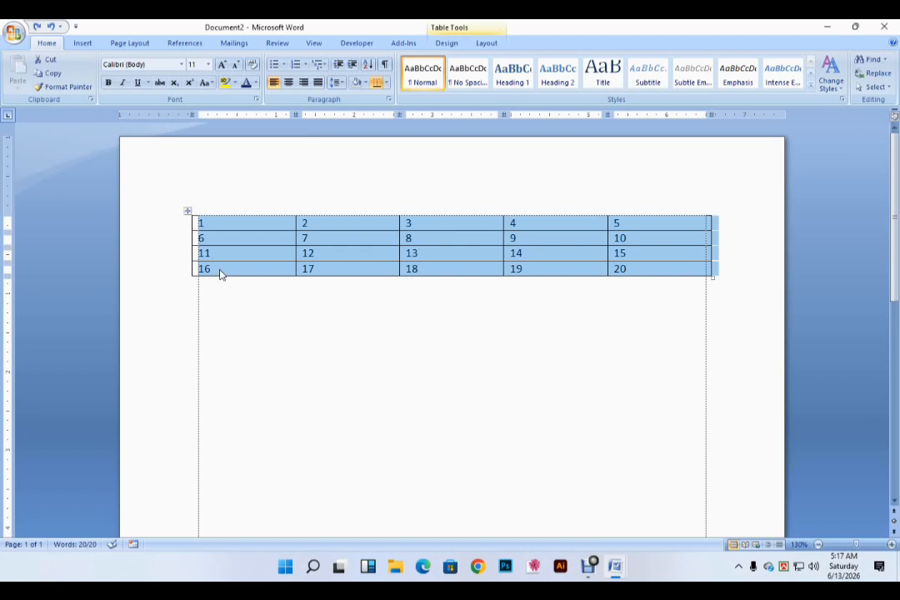
click(258, 301)
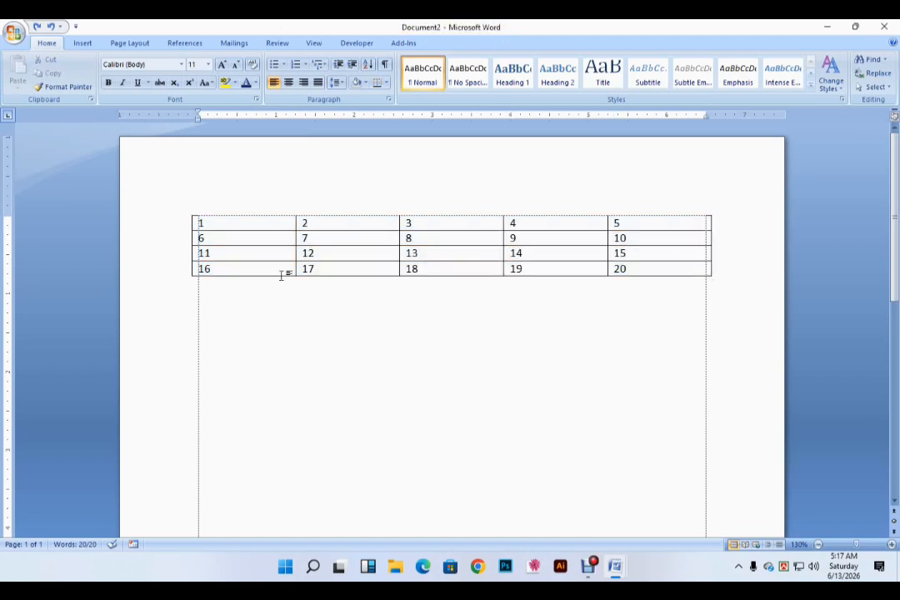
Select only the cell containing 2, then only the cell containing 7.
click(329, 222)
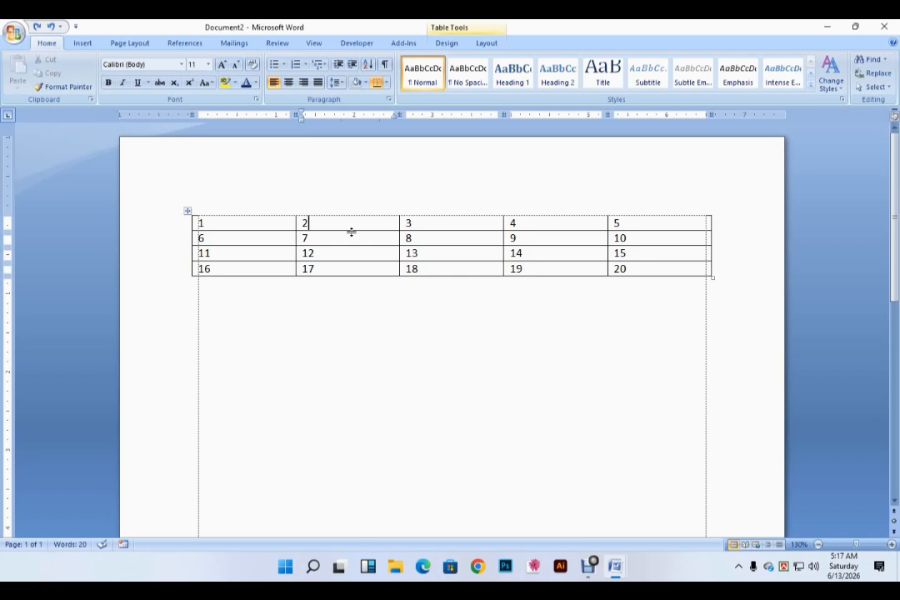
click(296, 223)
click(331, 228)
click(298, 224)
click(299, 239)
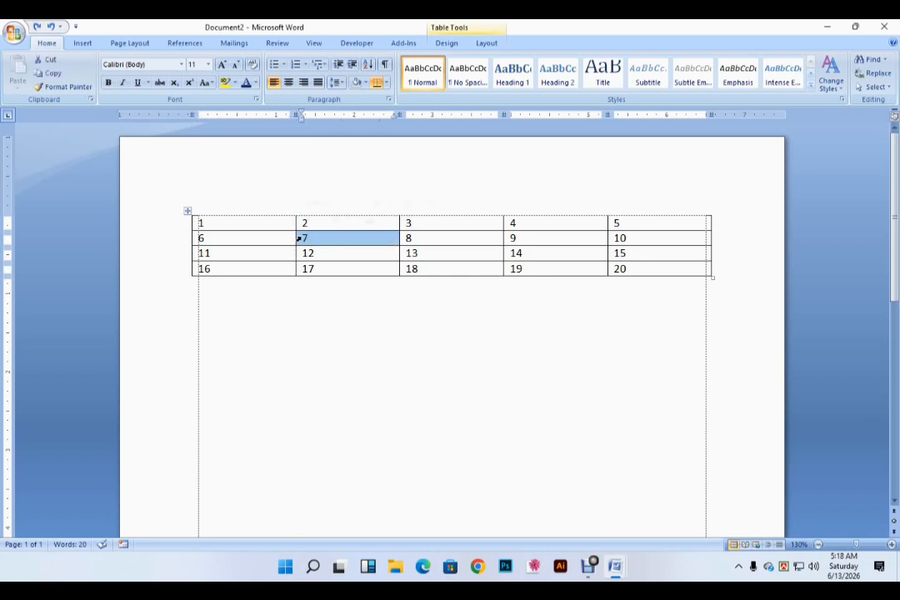
click(327, 243)
Split the cell containing 2 into 2 columns and 1 row.
click(326, 222)
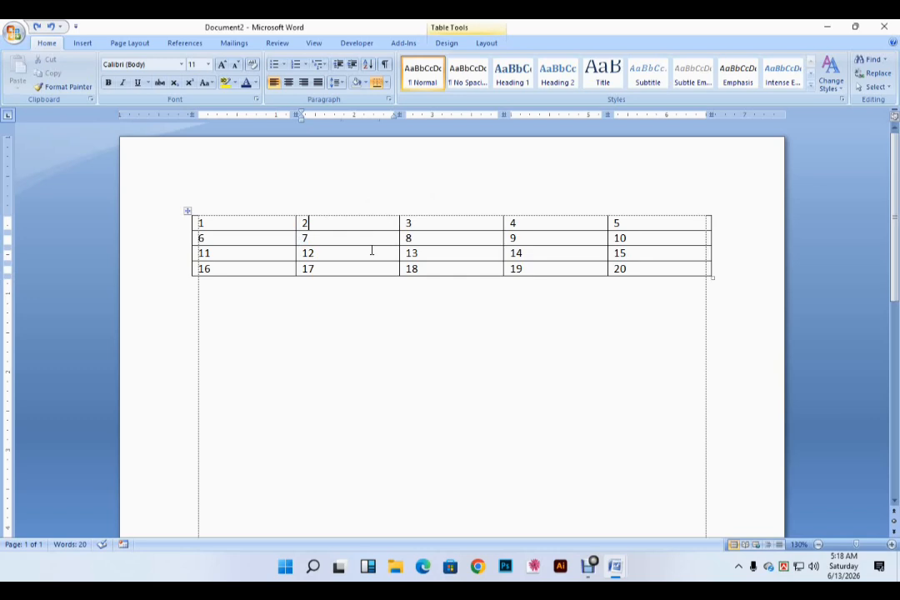
ctrl+scroll(372, 251, up, 5)
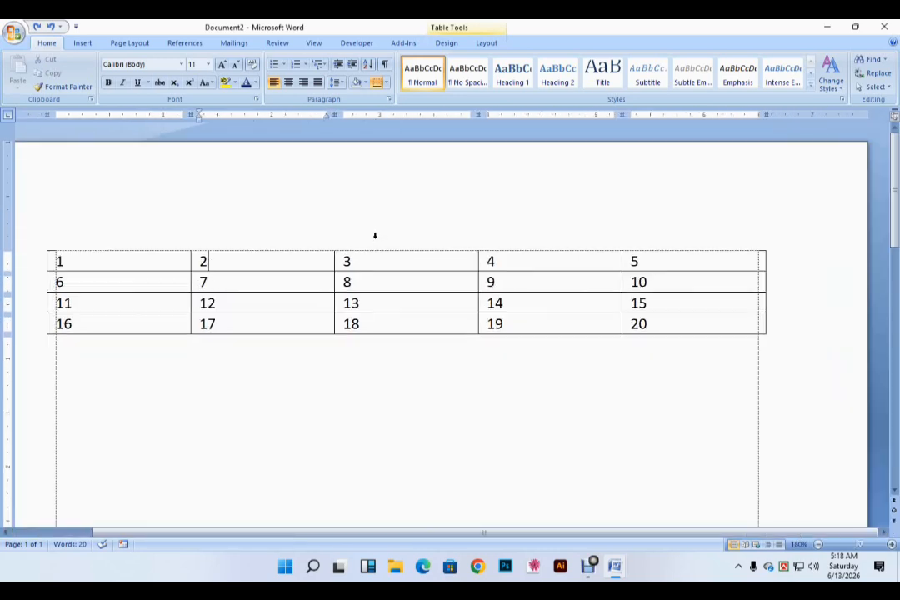
click(487, 44)
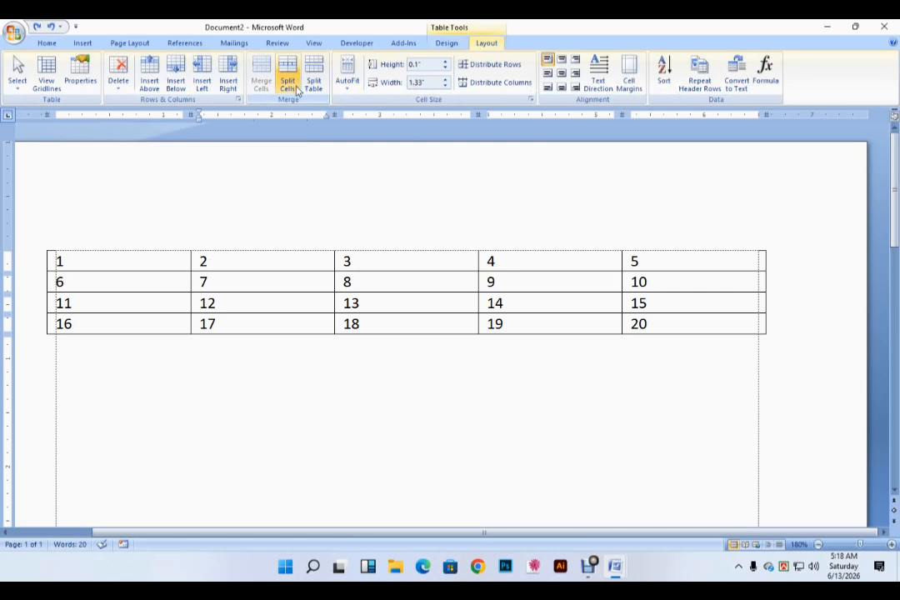
click(288, 80)
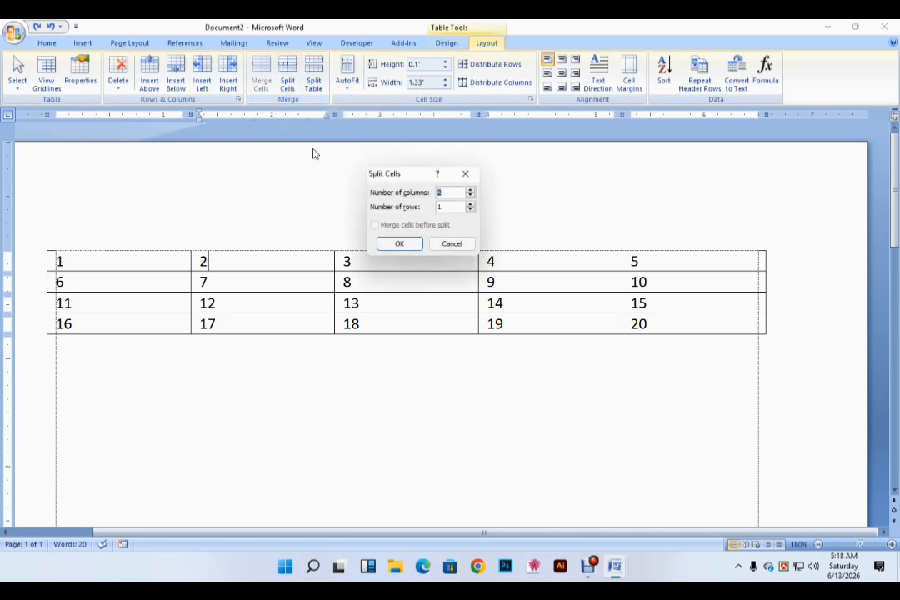
click(401, 243)
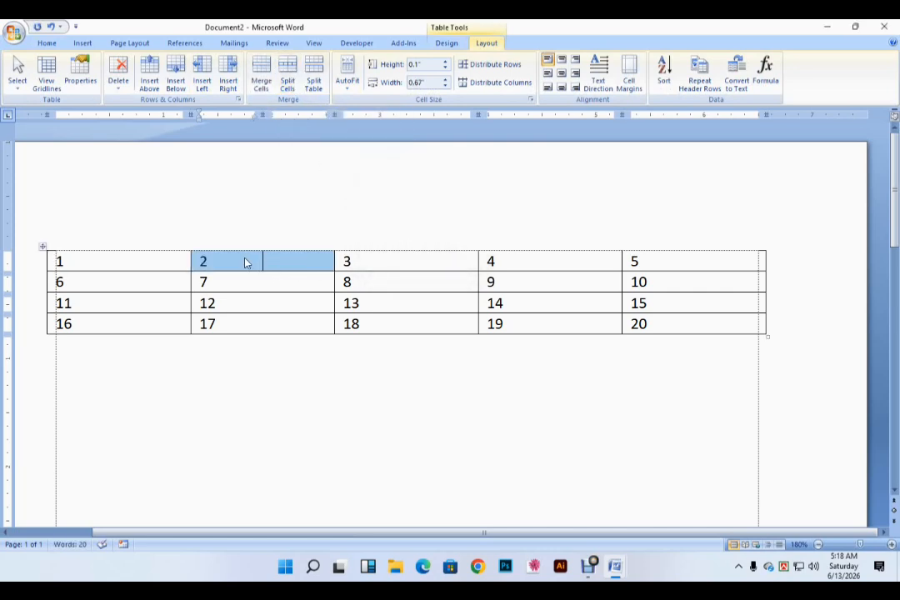
click(245, 261)
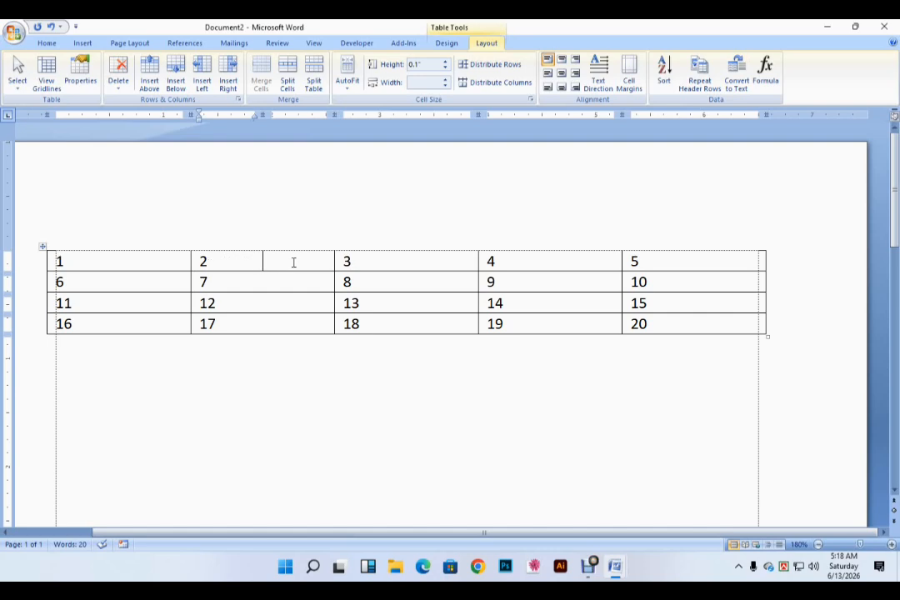
Enter 1 in the empty cell beside the 2, then undo both the entry and the cell split.
click(290, 263)
text(10)
key(BackSpace)
key(BackSpace)
text(1)
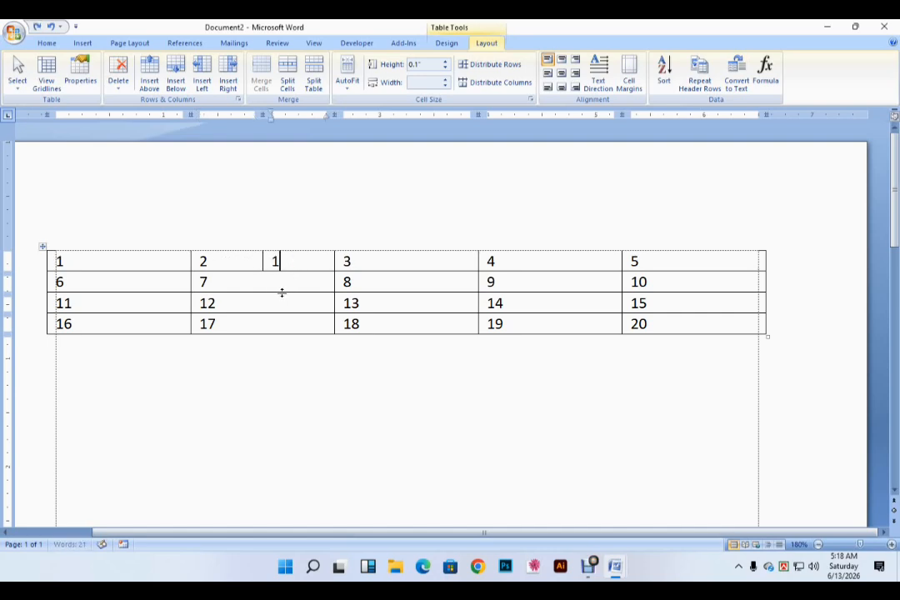
key(ctrl+z)
key(ctrl+z)
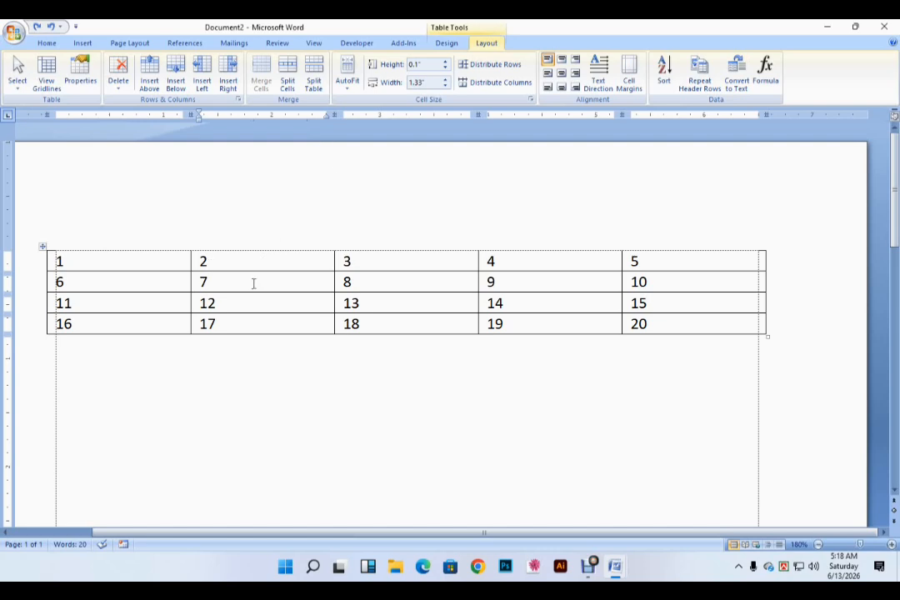
Split the cell containing 2 into 1 column and 3 rows, then undo the split.
click(288, 80)
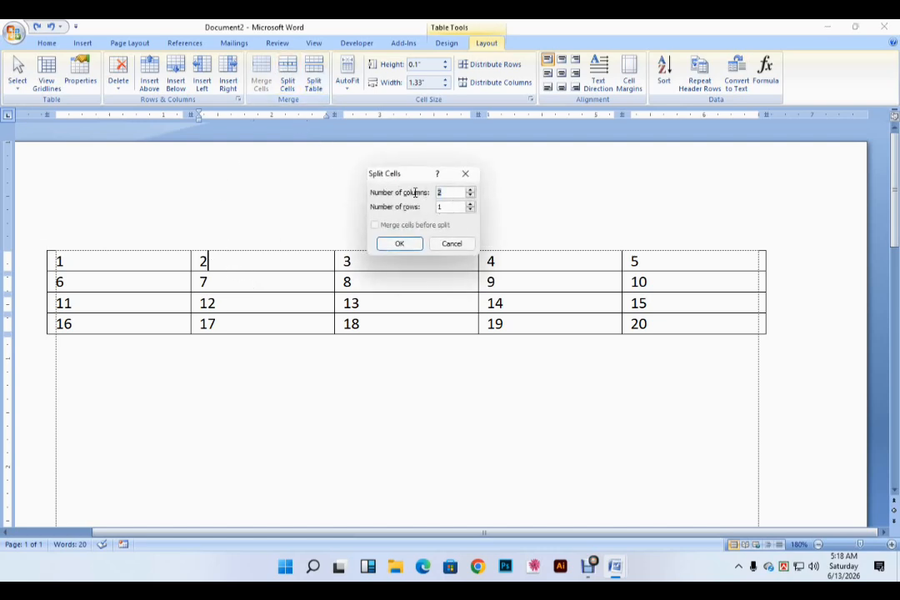
text(1)
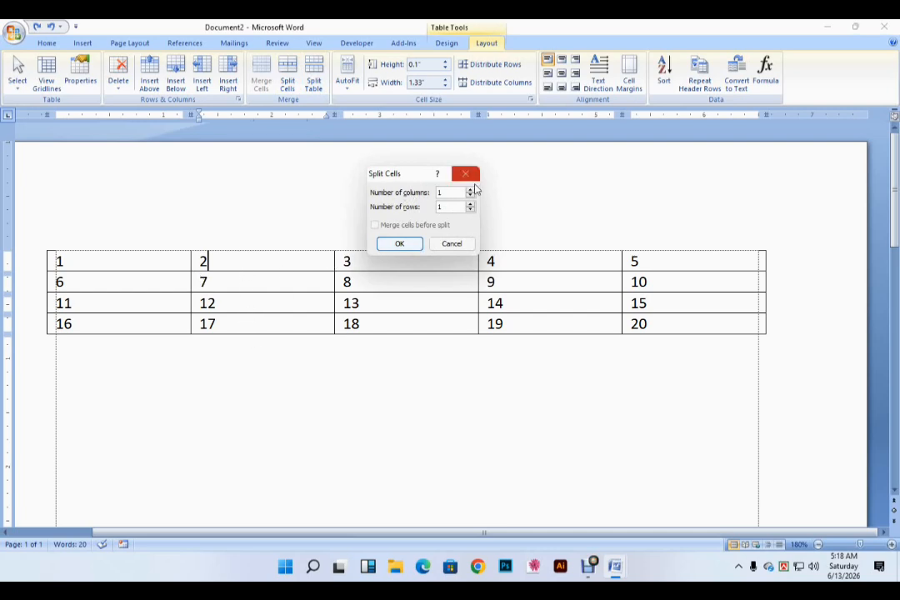
drag(451, 208, 403, 215)
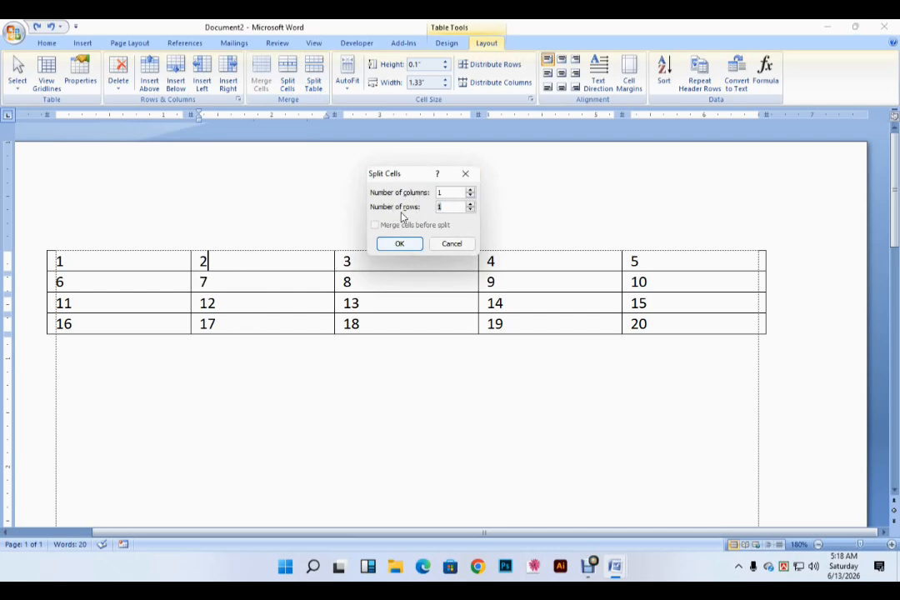
text(3)
click(405, 244)
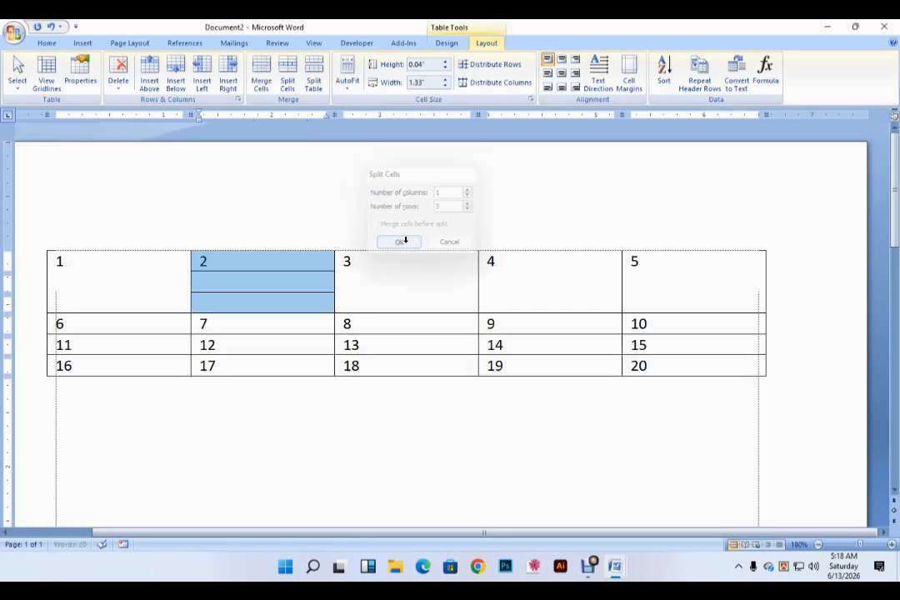
click(294, 284)
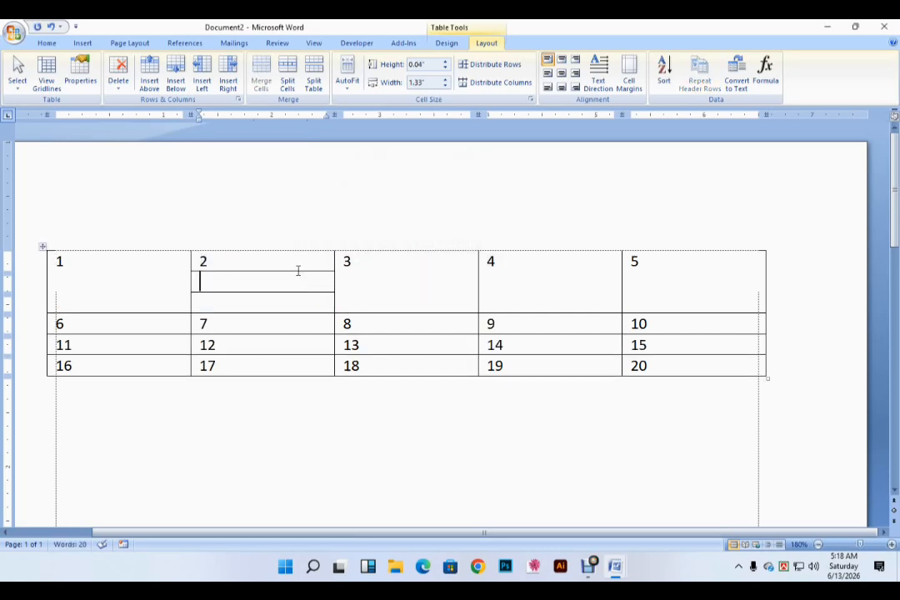
key(ctrl+z)
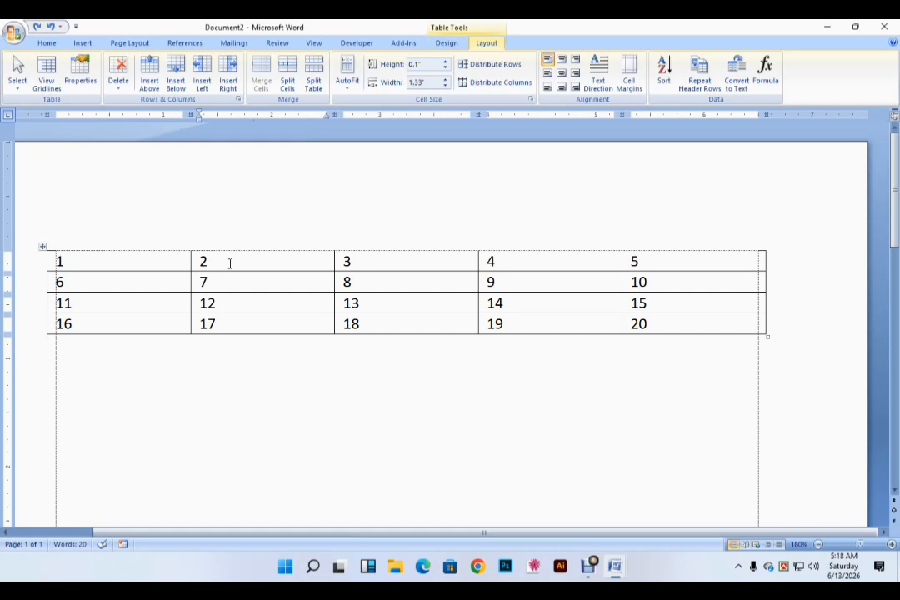
Split the table in two above the row starting with 11, then select the upper and lower tables in turn.
ctrl+scroll(230, 265, down, 2)
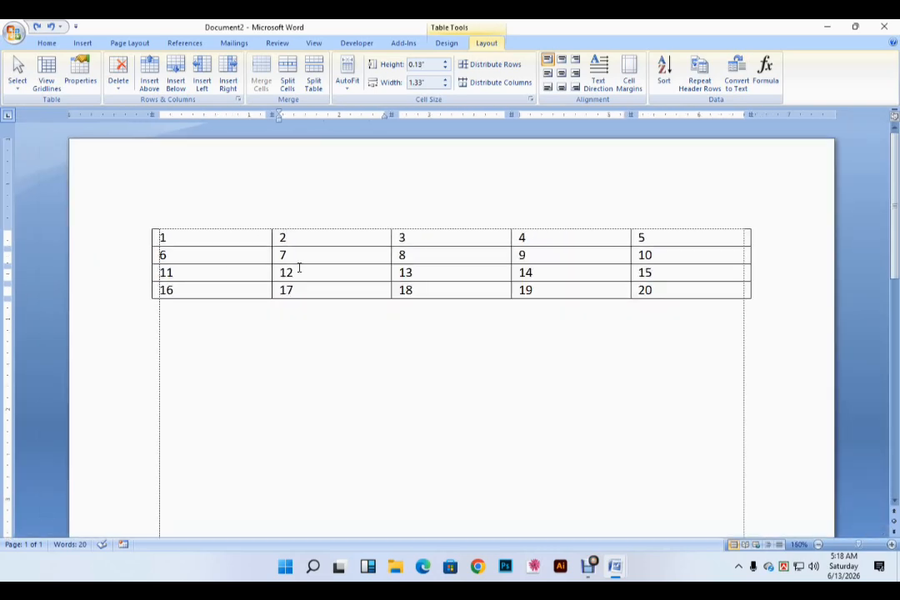
click(274, 273)
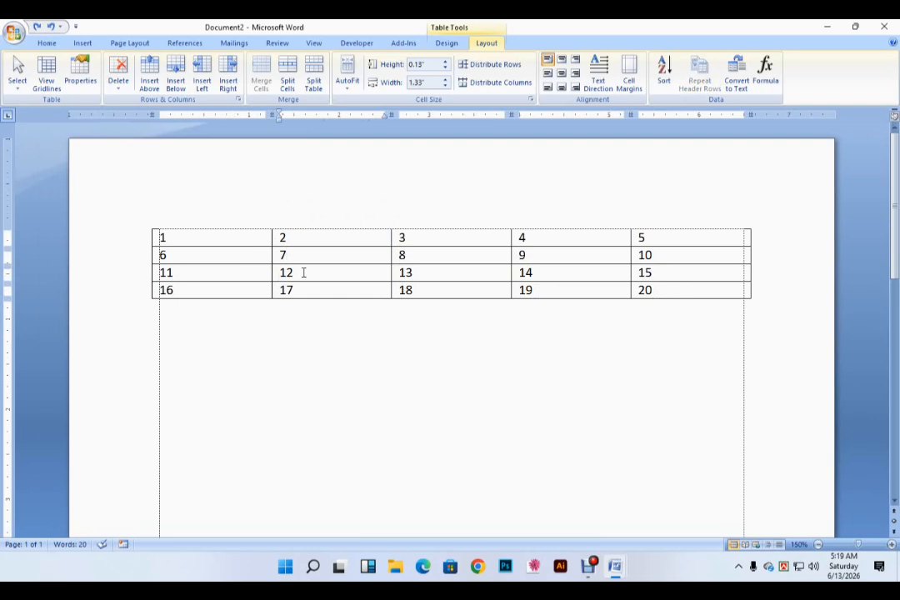
click(186, 273)
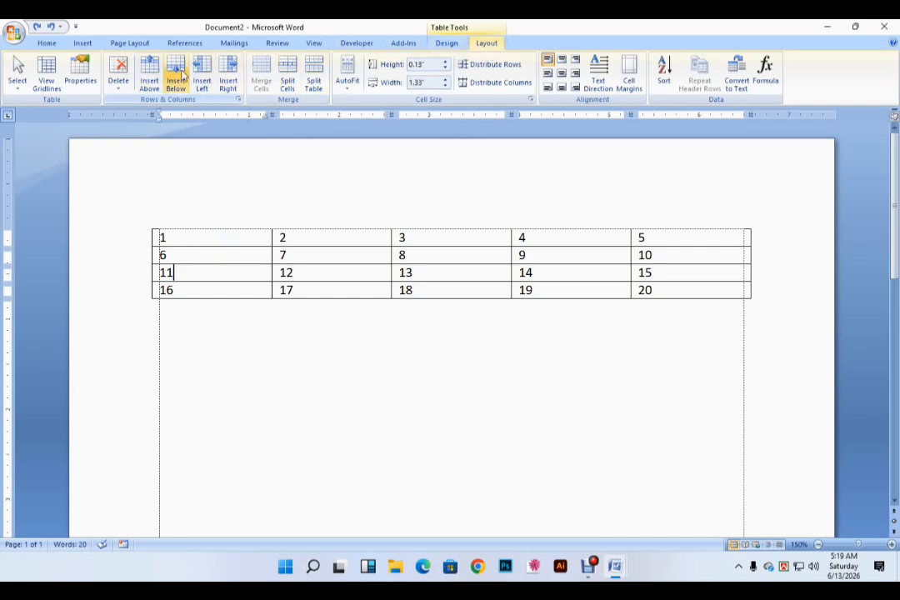
click(321, 67)
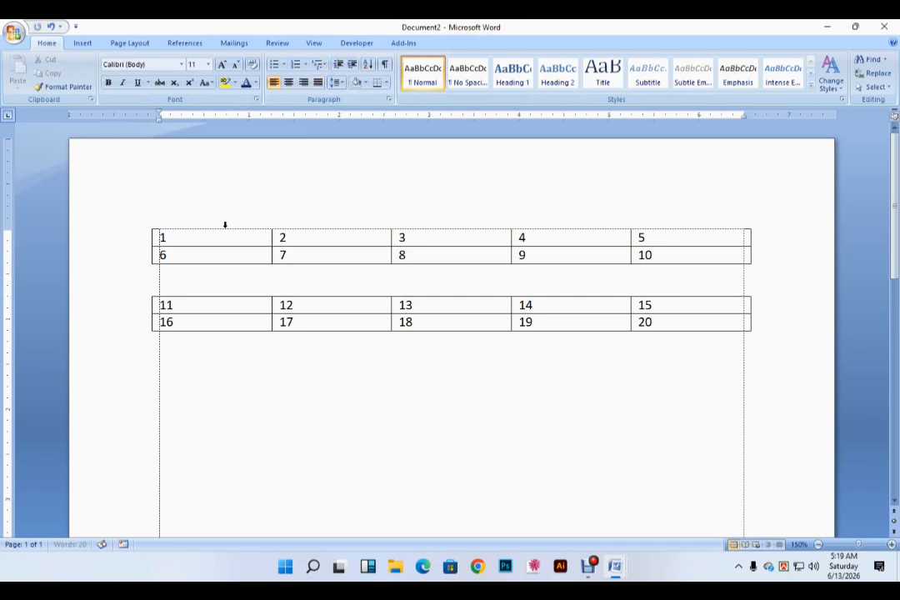
click(148, 226)
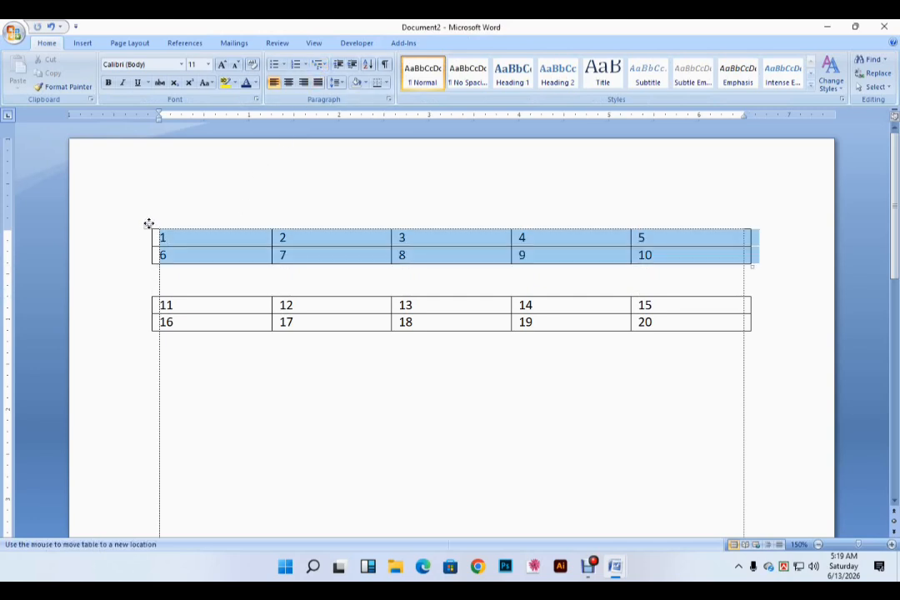
click(149, 291)
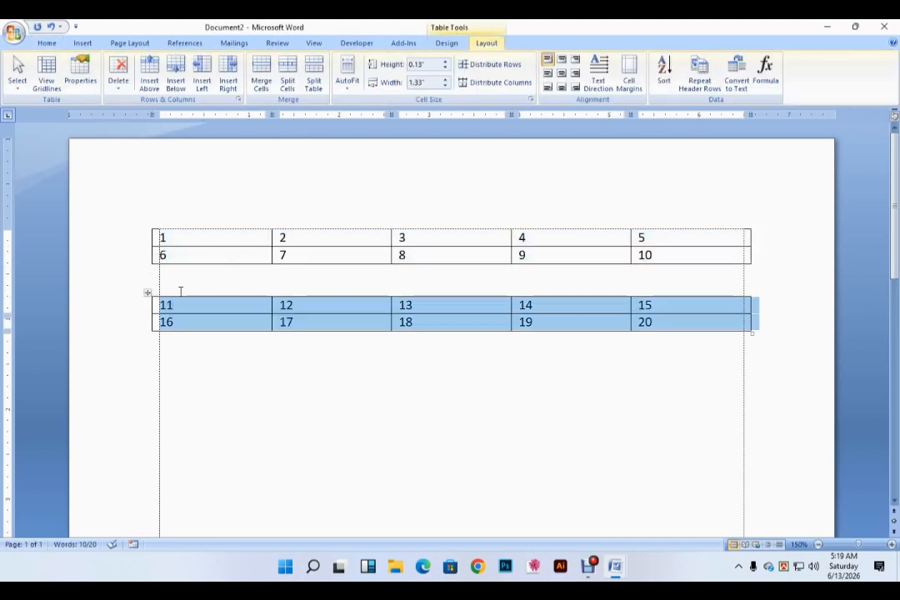
Rejoin the two tables by removing the empty paragraph between them, then select the whole rejoined table and deselect it.
click(180, 283)
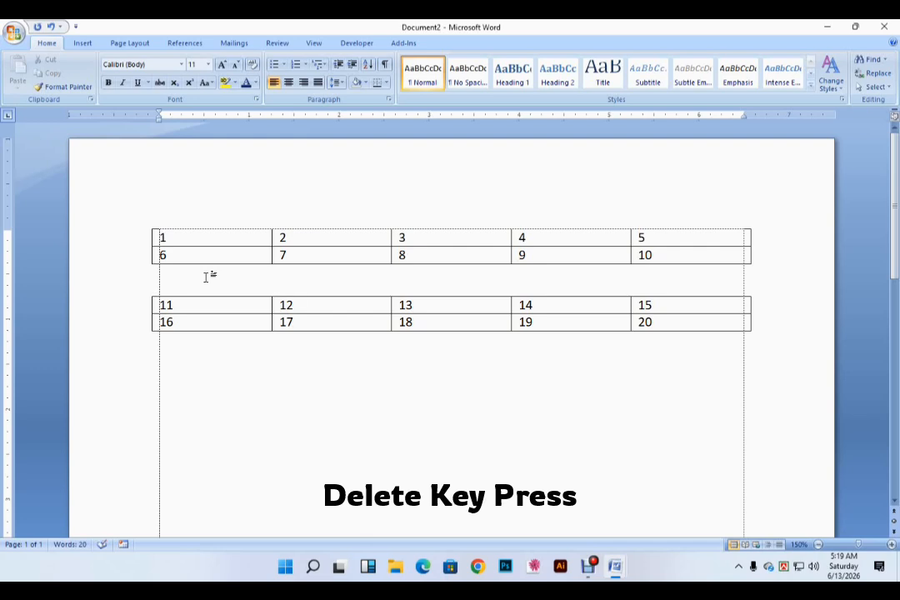
key(Delete)
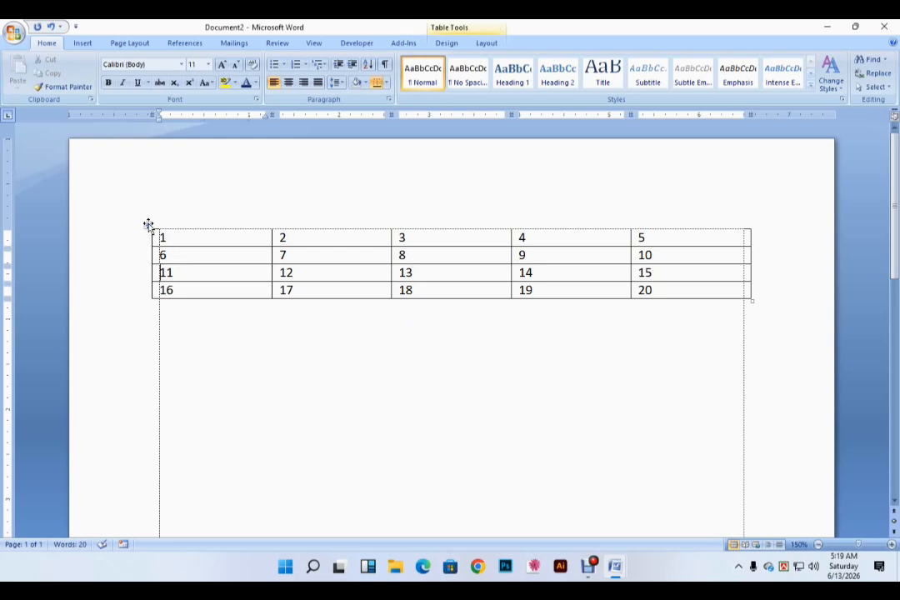
click(147, 226)
click(197, 342)
Split the table above the row starting with 11, then rejoin the halves by removing the empty paragraph between them.
click(185, 273)
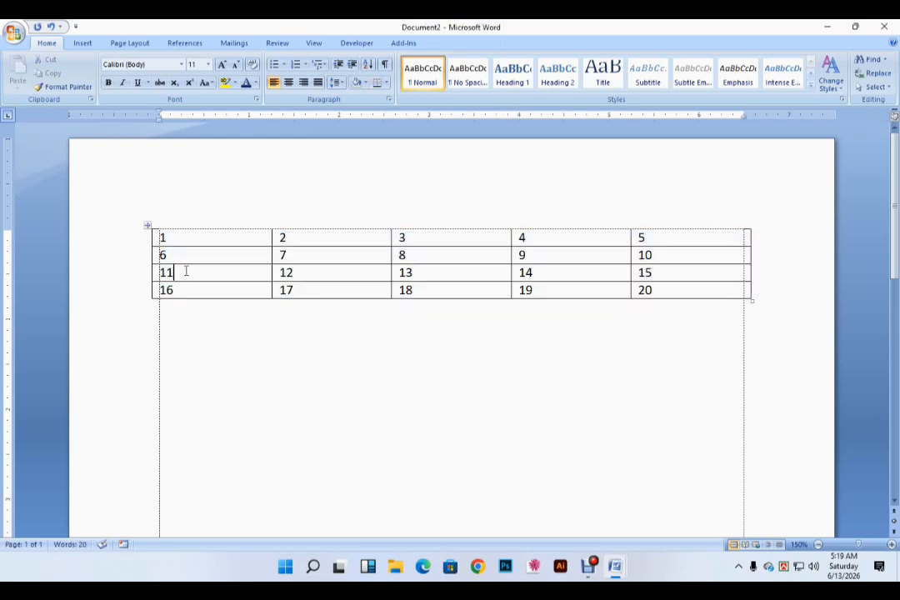
click(487, 43)
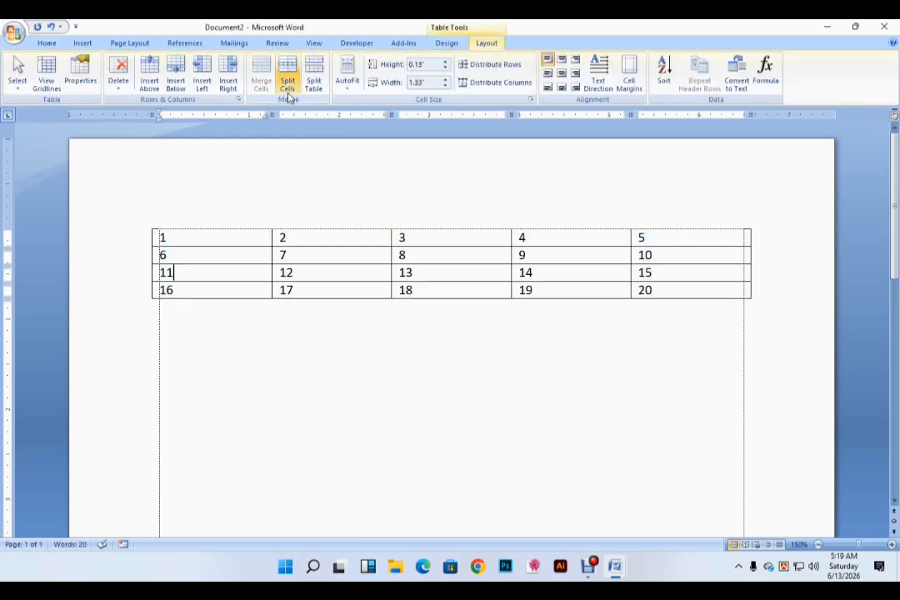
click(313, 79)
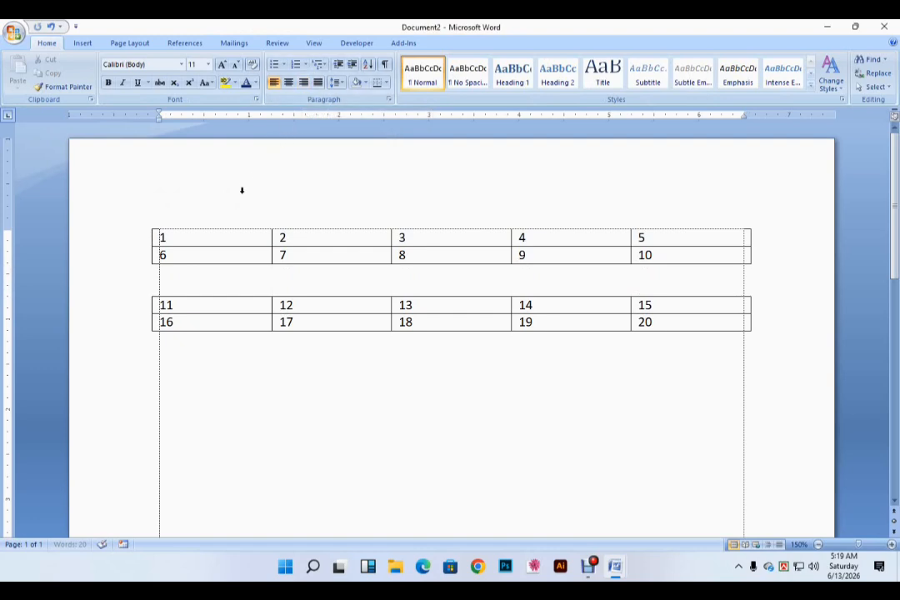
key(Delete)
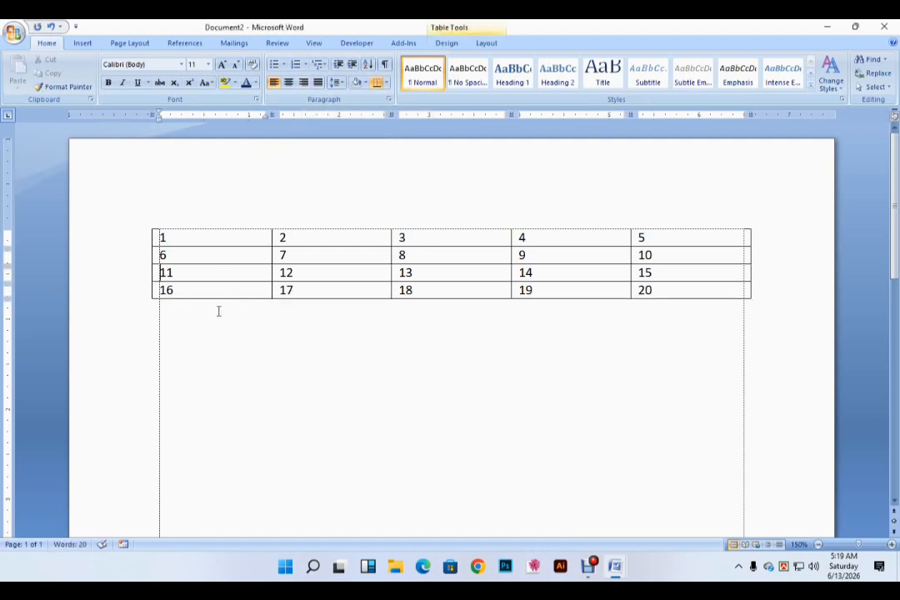
Split the table at the row starting with 11 and rejoin it by removing the separating paragraph, two times over.
click(185, 259)
click(138, 273)
click(177, 275)
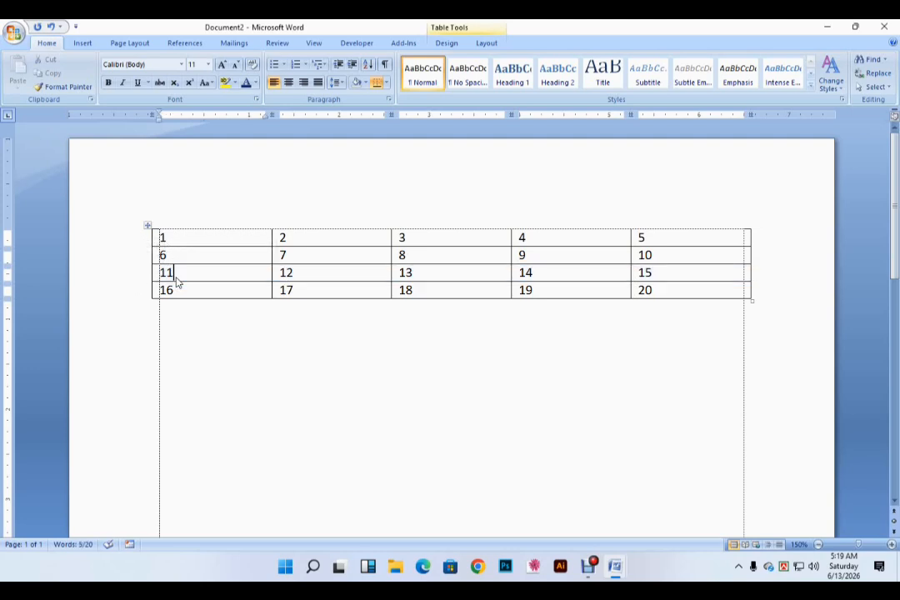
key(ctrl+shift+Return)
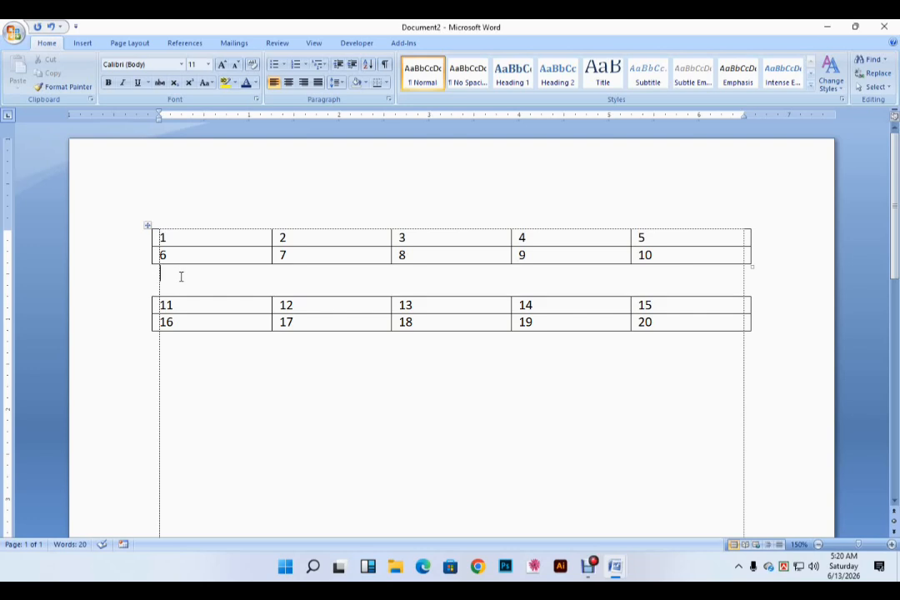
key(Delete)
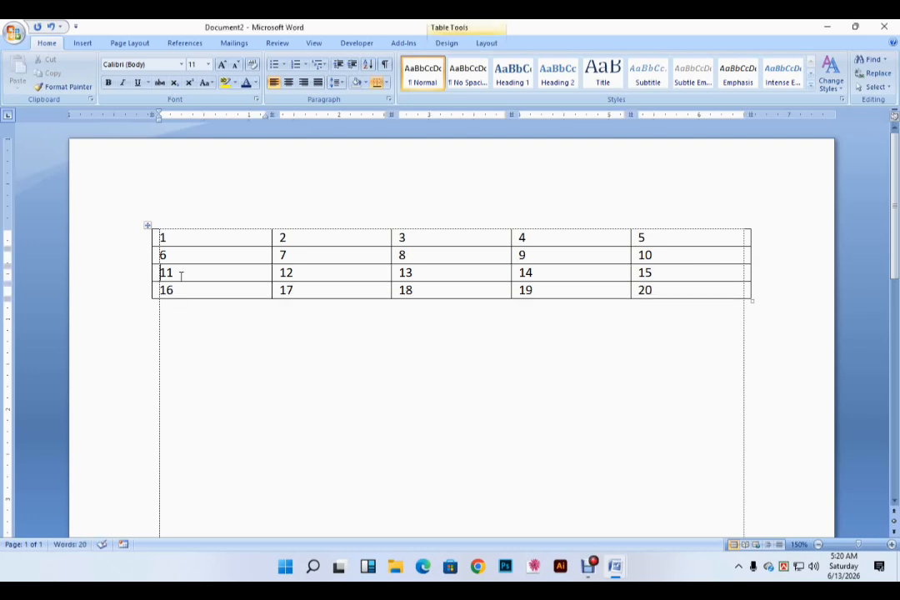
key(ctrl+shift+Return)
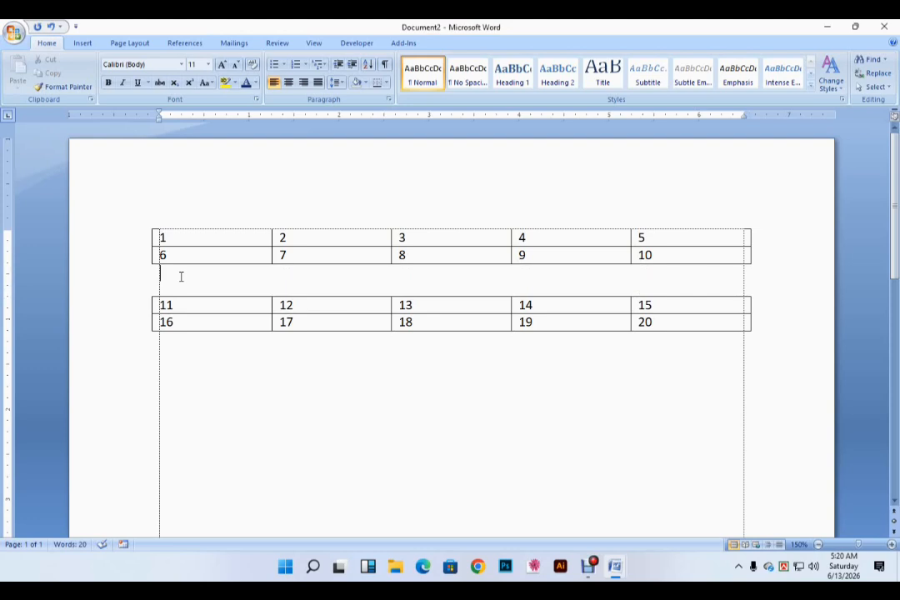
key(Delete)
Select the rows starting with 11 and 16 and move them down out of the table as a separate table.
drag(138, 288, 486, 309)
click(486, 311)
drag(110, 274, 353, 298)
key(alt+shift+Down)
key(alt+shift+Down)
key(alt+shift+Down)
key(alt+shift+Down)
key(alt+shift+Down)
key(alt+shift+Down)
key(alt+shift+Down)
key(alt+shift+Down)
key(alt+shift+Down)
key(alt+shift+Down)
key(alt+shift+Down)
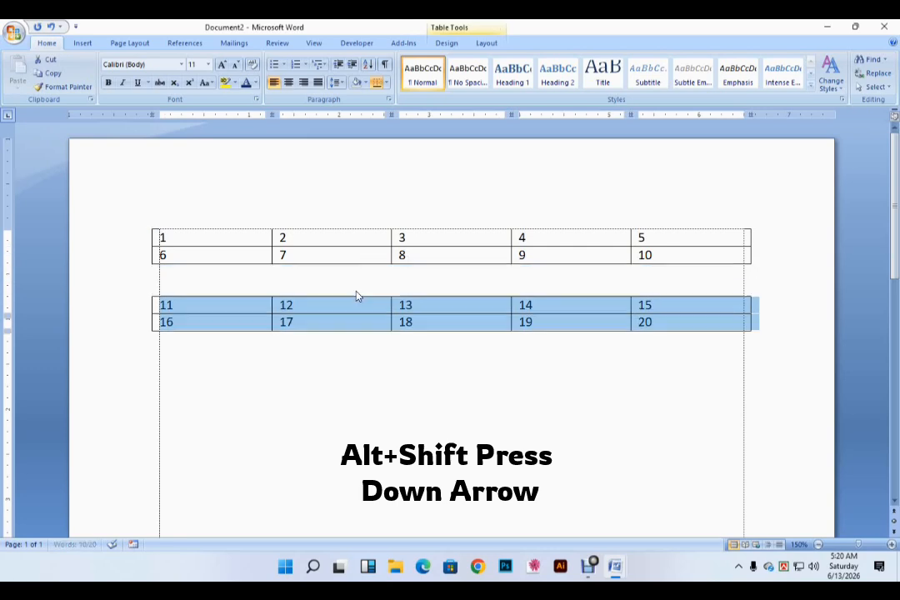
Move the selected rows starting with 11 and 16 up and down repeatedly, finishing with them separated below the upper table.
key(alt+shift+Up)
key(alt+shift+Up)
key(alt+shift+Up)
key(alt+shift+Up)
key(alt+shift+Up)
key(alt+shift+Down)
key(alt+shift+Down)
key(alt+shift+Up)
key(alt+shift+Up)
key(alt+shift+Up)
key(alt+shift+Down)
key(alt+shift+Down)
key(alt+shift+Down)
key(alt+shift+Down)
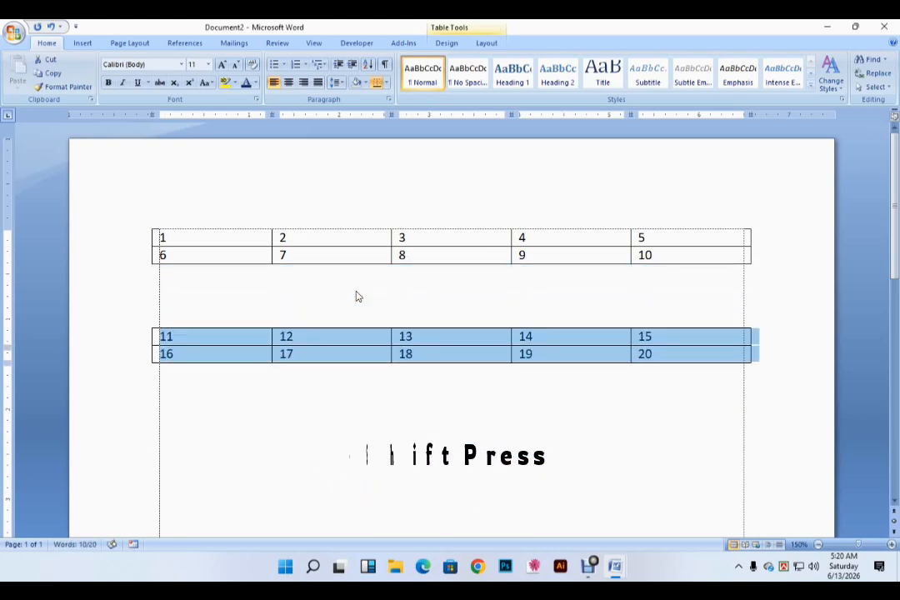
Move the selected rows up above the row starting with 6, then back below it to their original place, and deselect them.
key(alt+shift+Up)
key(alt+shift+Up)
key(alt+shift+Up)
key(alt+shift+Up)
key(alt+shift+Up)
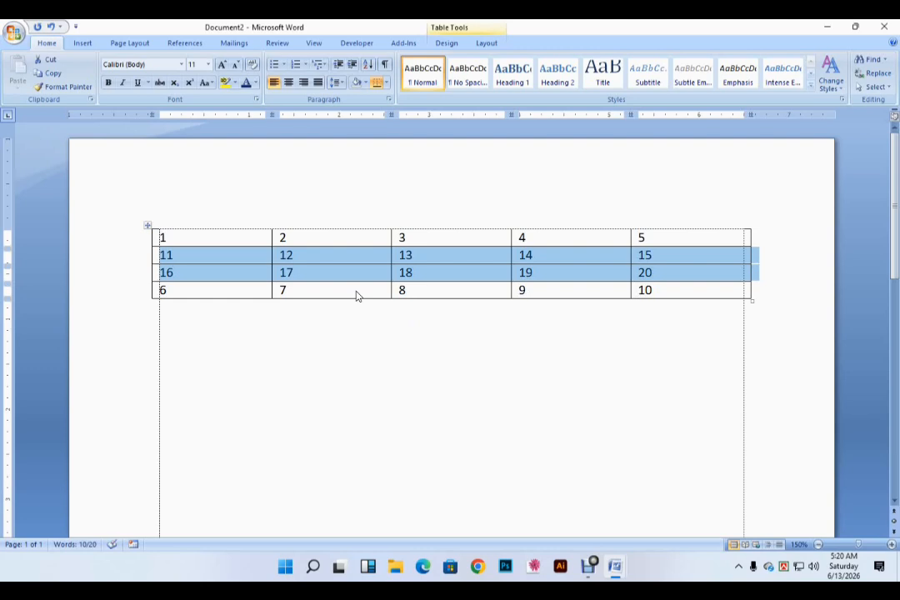
key(alt+shift+Up)
key(alt+shift+Down)
key(alt+shift+Down)
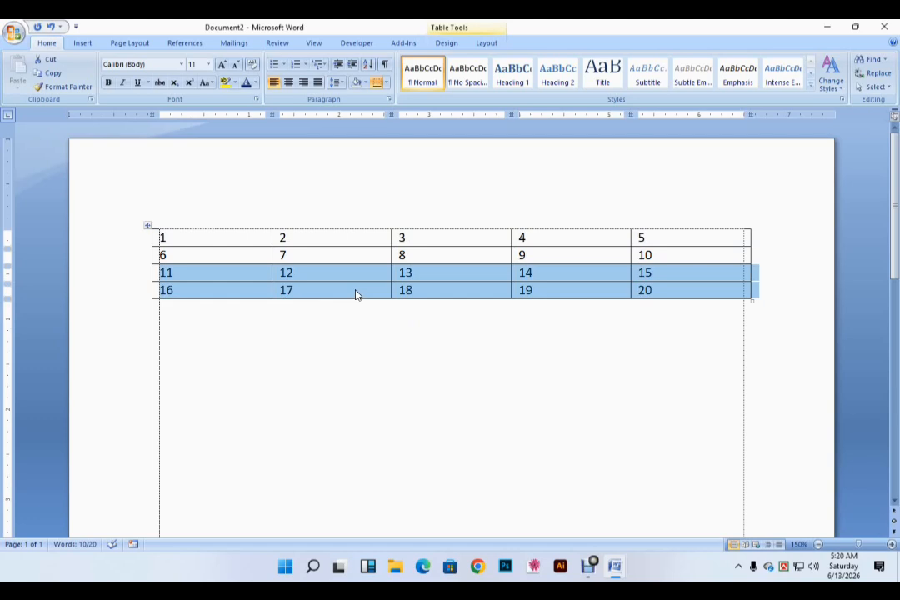
click(365, 301)
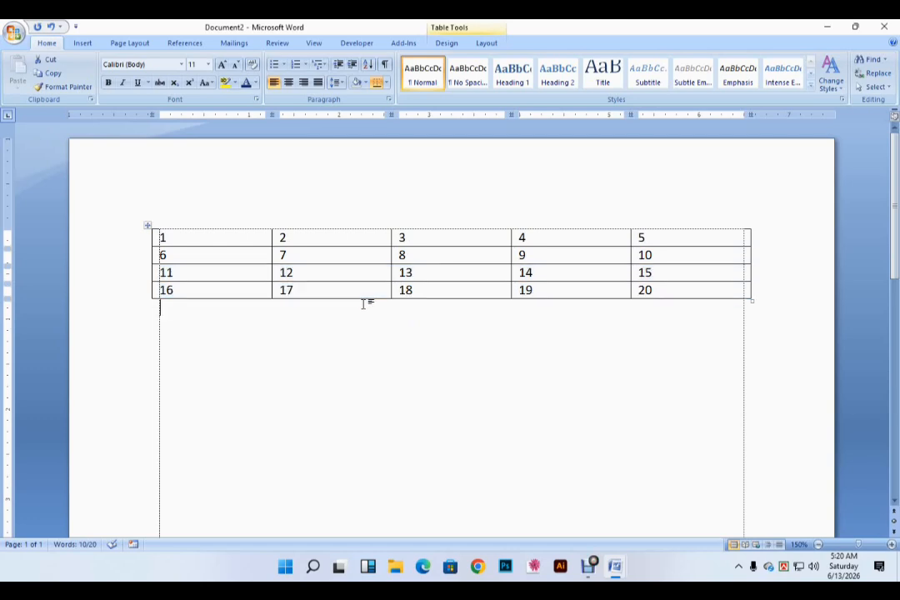
Select the cells containing 7, 12 and 11 one at a time, followed by the whole row starting with 6.
click(278, 255)
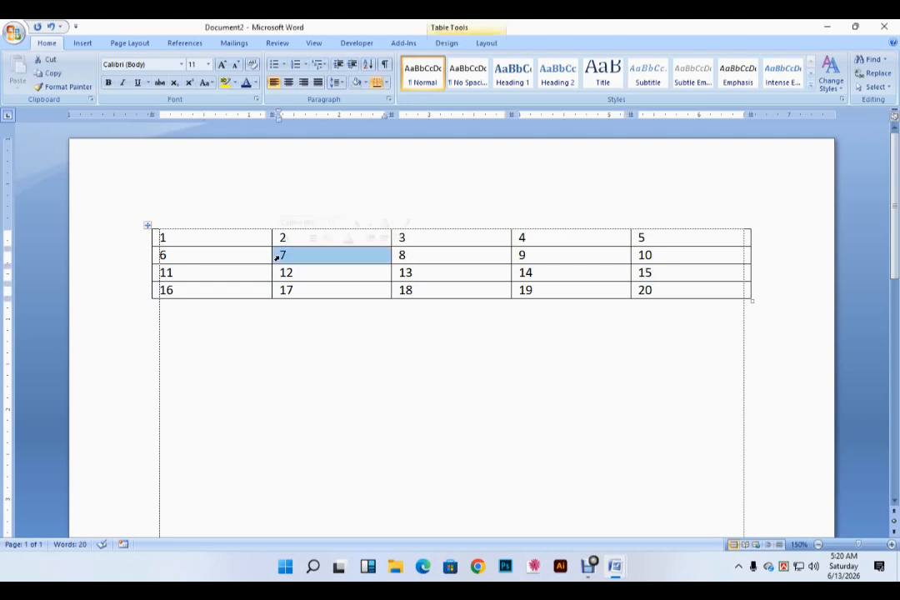
click(277, 274)
click(158, 275)
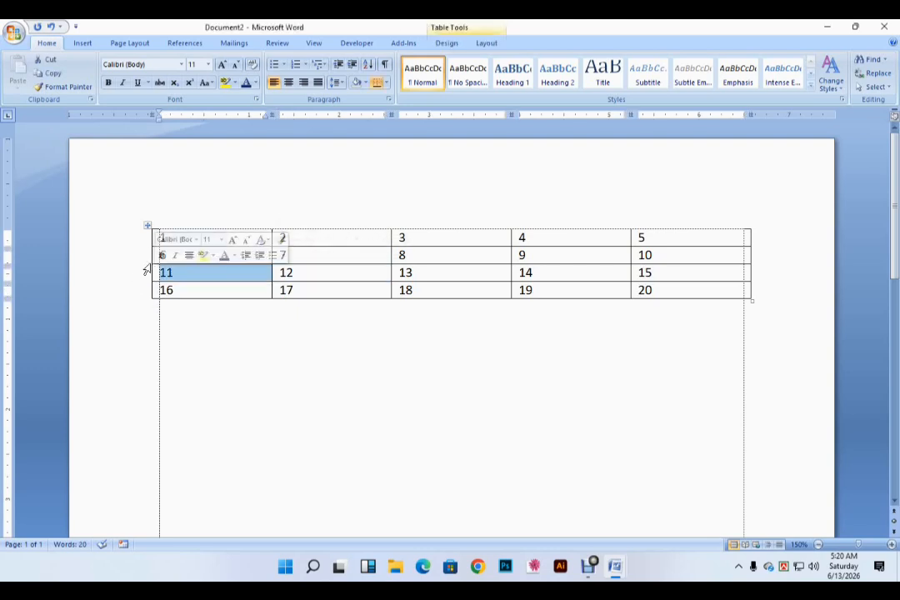
click(155, 255)
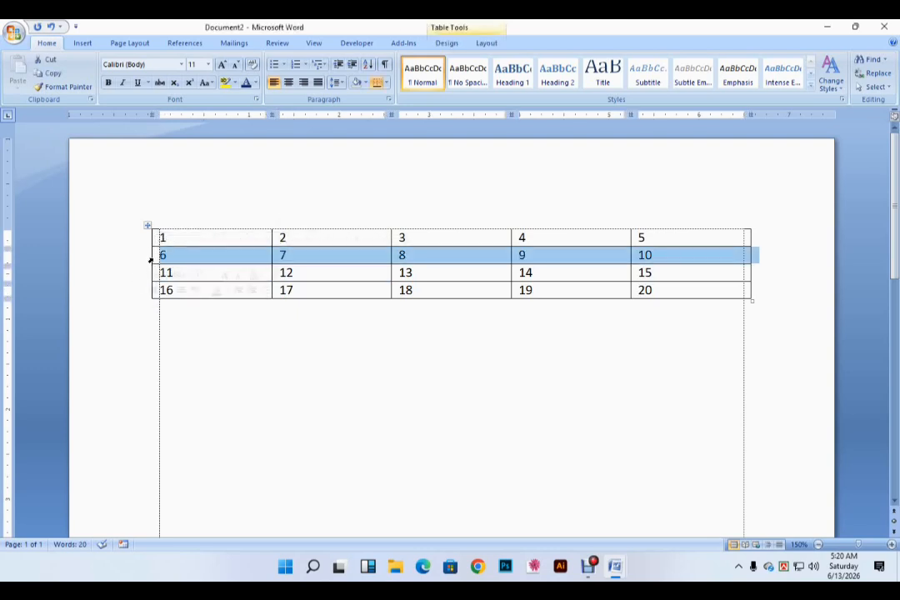
click(308, 276)
Merge the block of cells containing 6, 7, 11 and 12 into one cell, then undo the merge.
drag(250, 253, 298, 275)
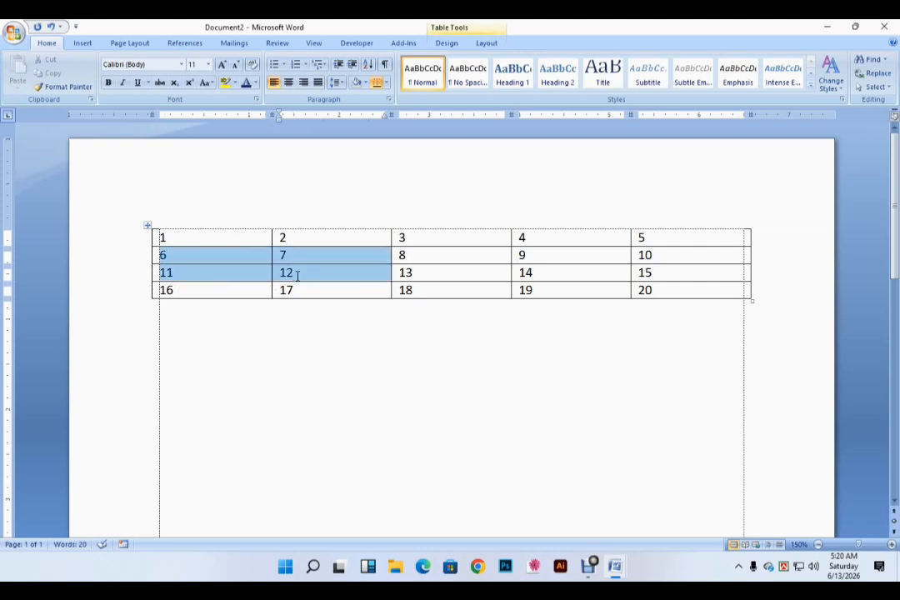
click(228, 259)
drag(228, 259, 317, 281)
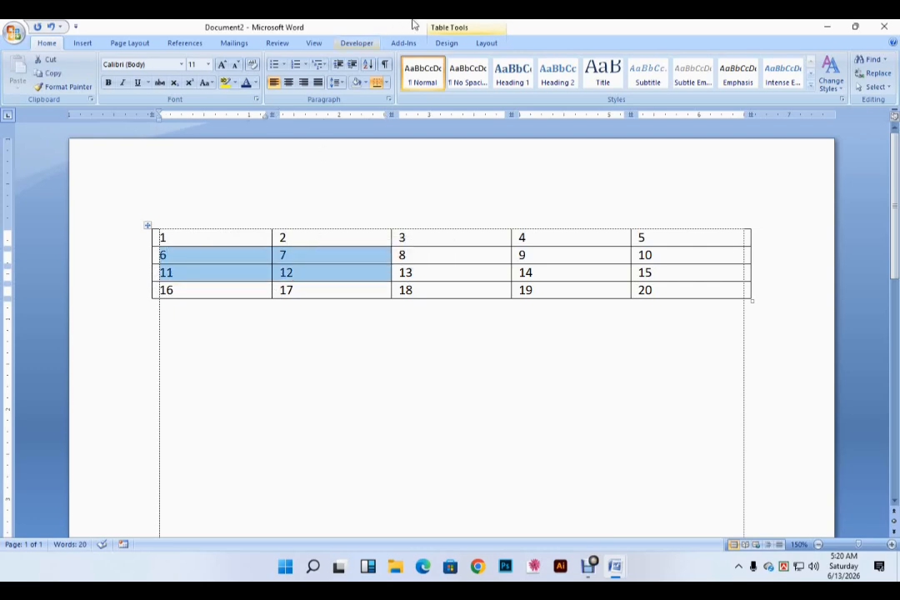
click(487, 43)
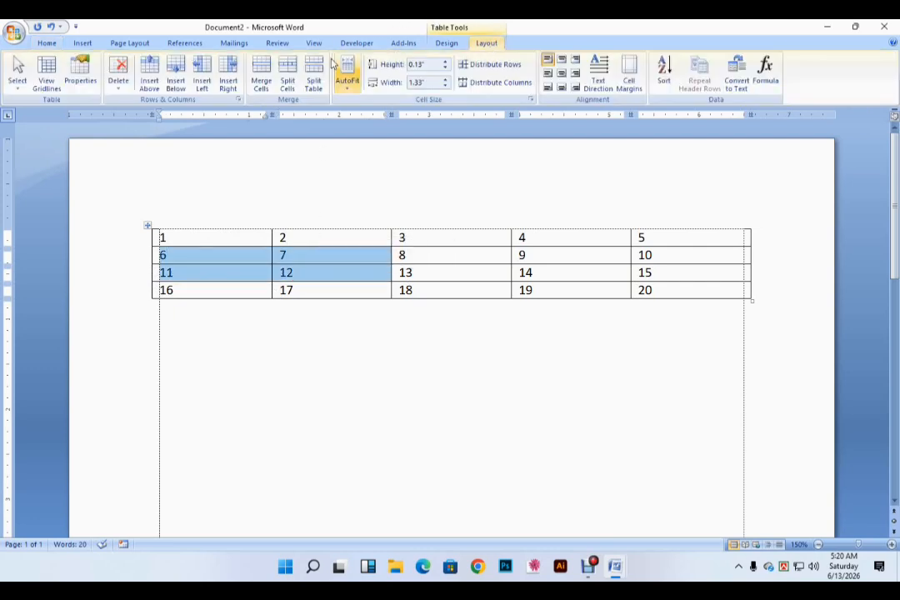
click(261, 75)
click(264, 295)
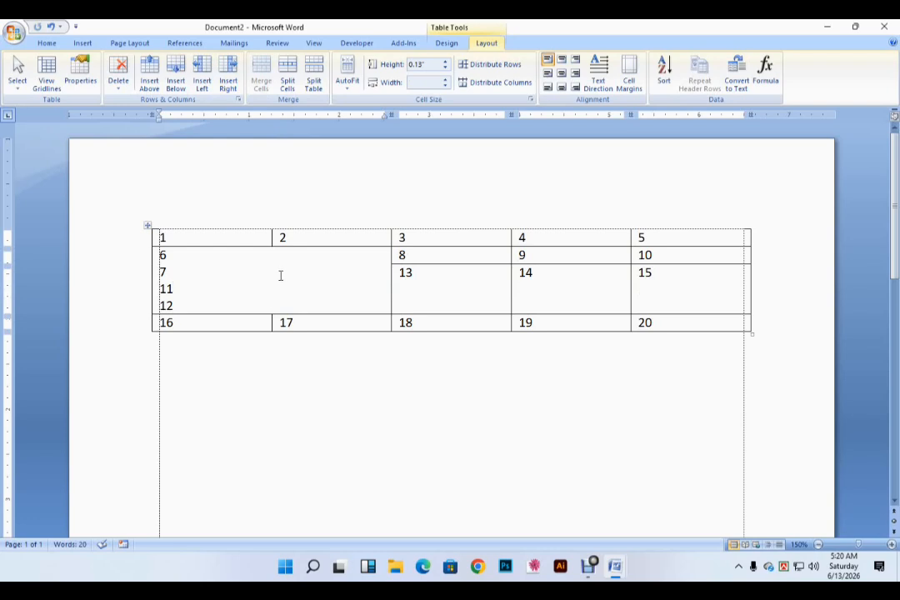
key(ctrl+z)
Merge all cells from 6 to 20 in the lower three rows, then undo the merge.
click(450, 294)
drag(163, 255, 664, 286)
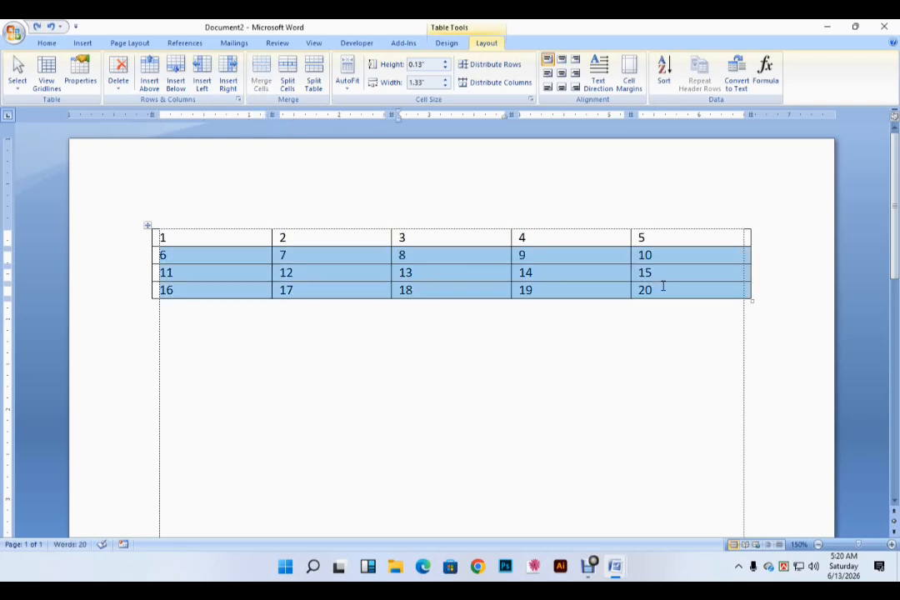
right_click(385, 263)
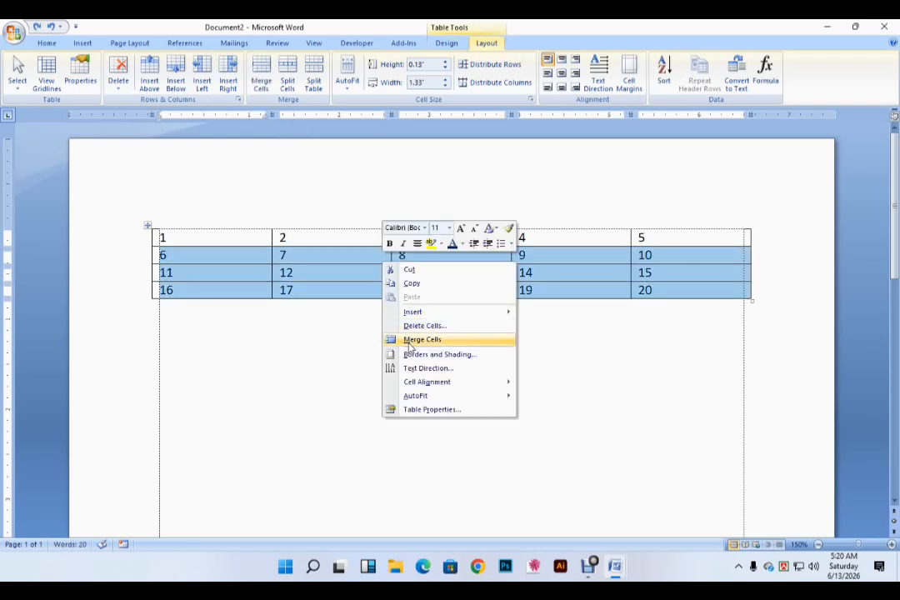
click(409, 342)
key(ctrl+z)
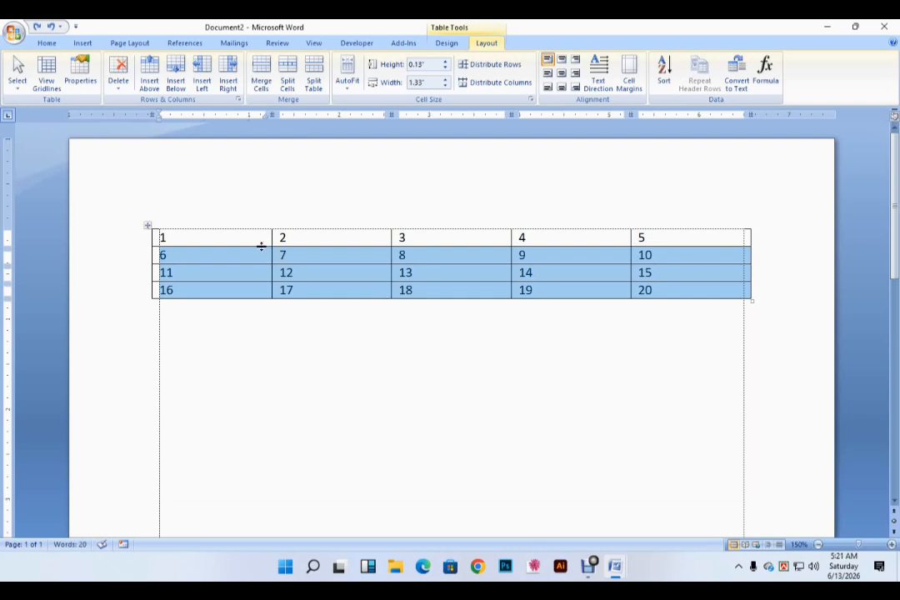
Merge every cell of the table from 1 to 20 into a single cell, then undo the merge.
drag(261, 244, 637, 294)
right_click(465, 255)
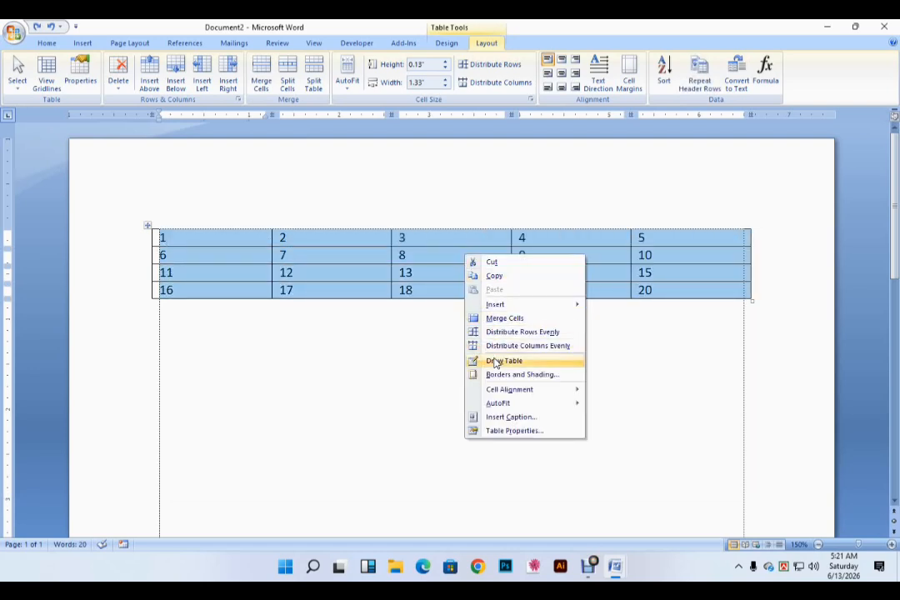
click(485, 323)
scroll(329, 288, down, 3)
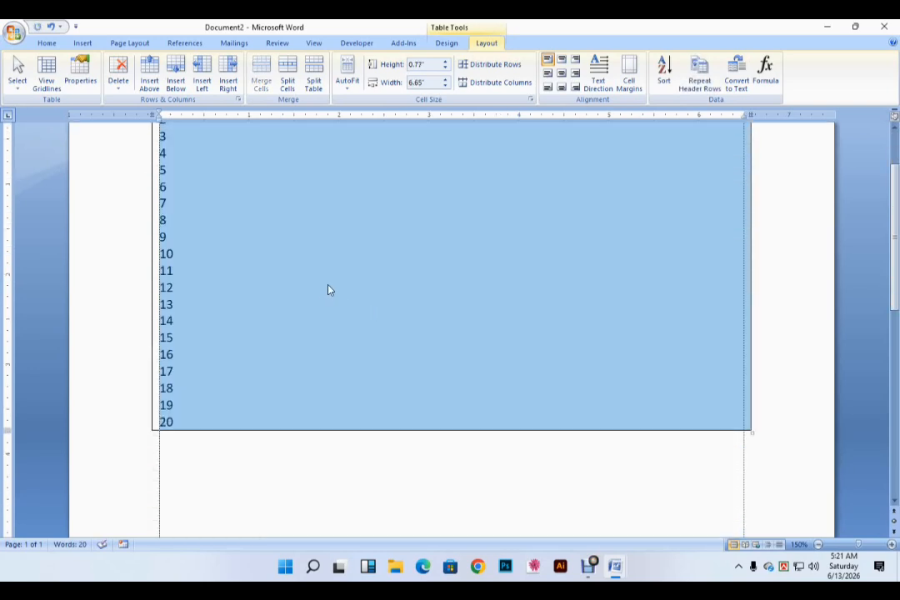
key(ctrl+z)
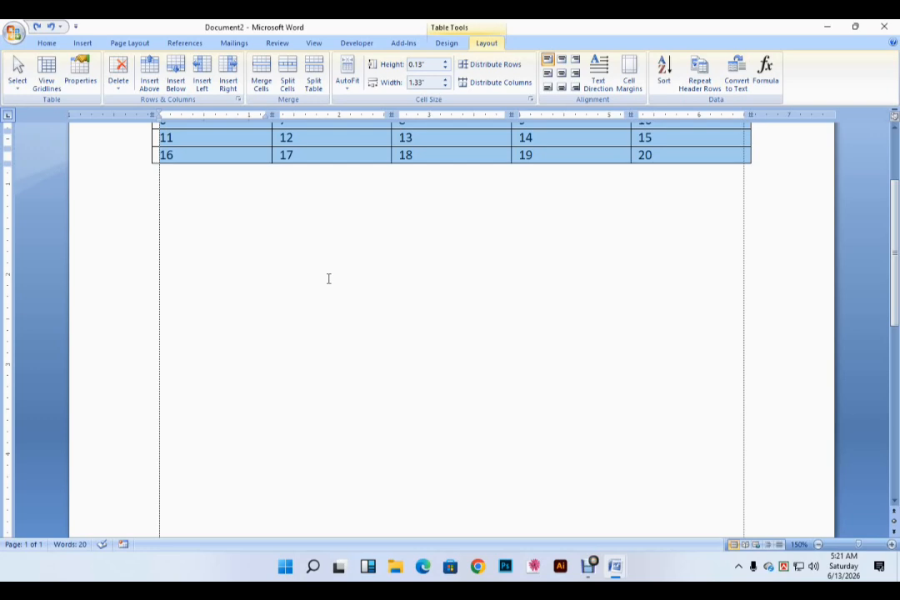
scroll(318, 275, up, 3)
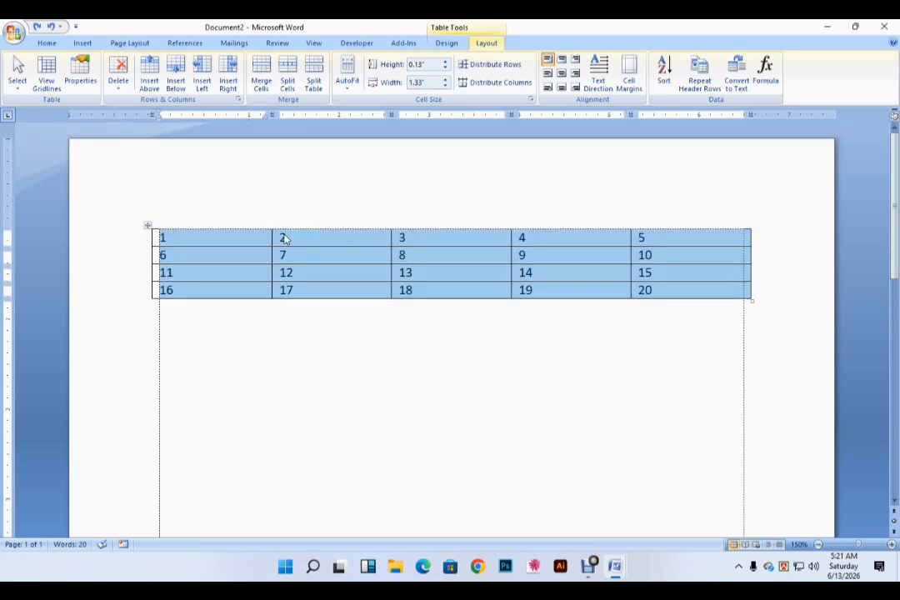
Apply the built-in red grid style with shaded bands to the table.
click(283, 239)
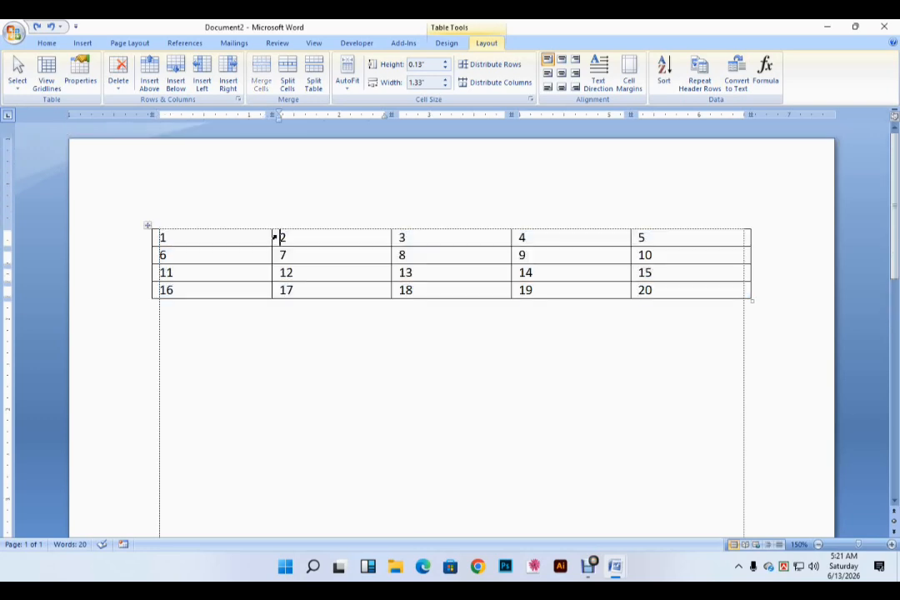
click(449, 42)
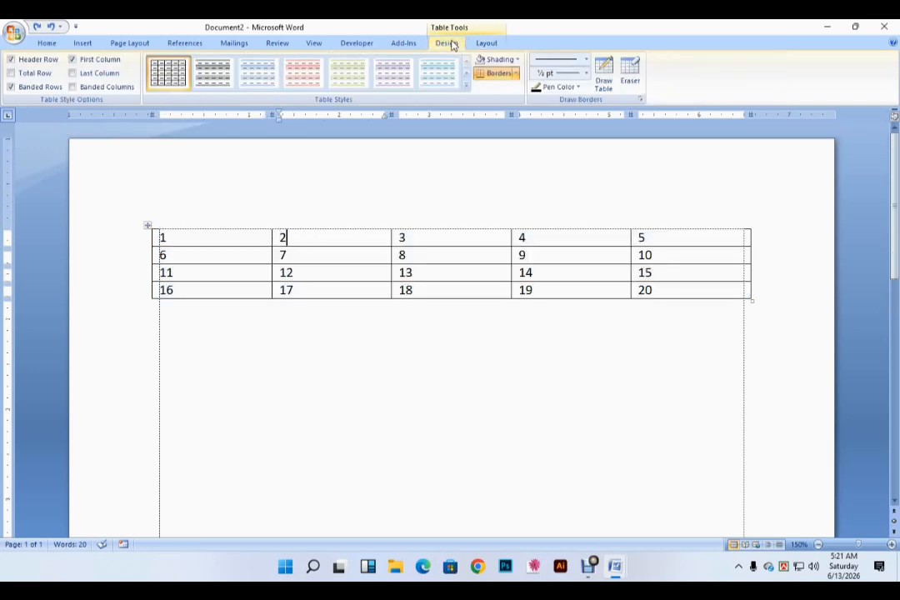
click(465, 88)
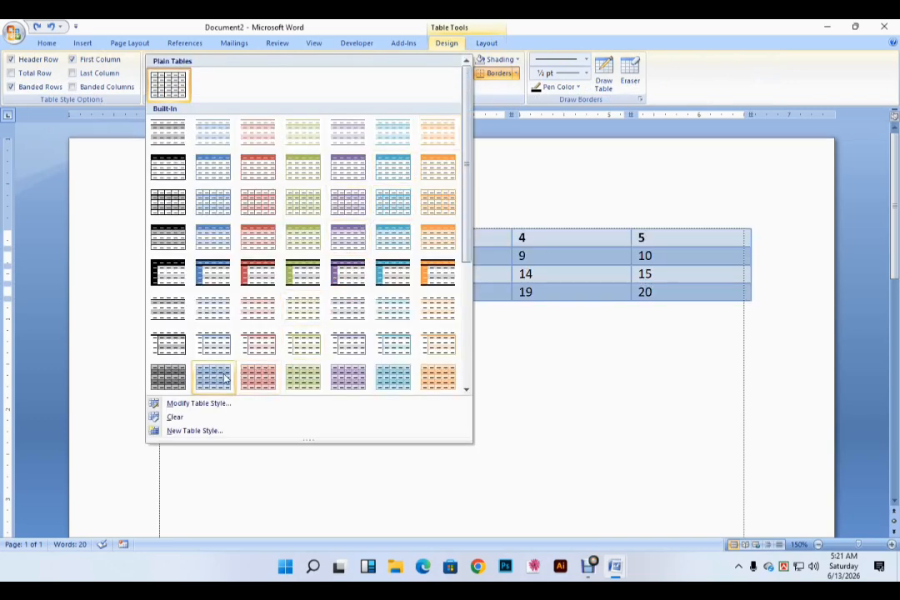
click(259, 379)
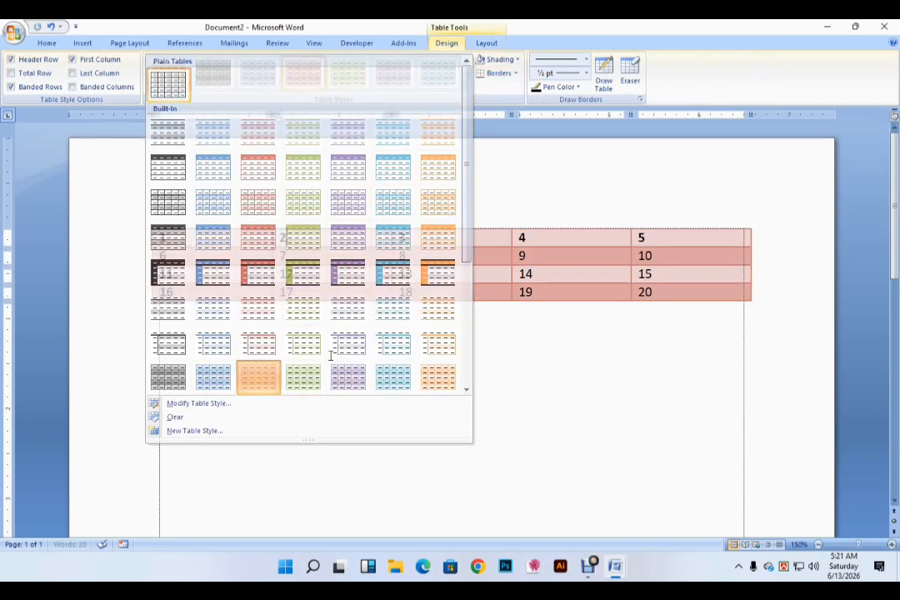
Preview the styled table as it will print, inspect it enlarged, and return to the document.
key(ctrl+F2)
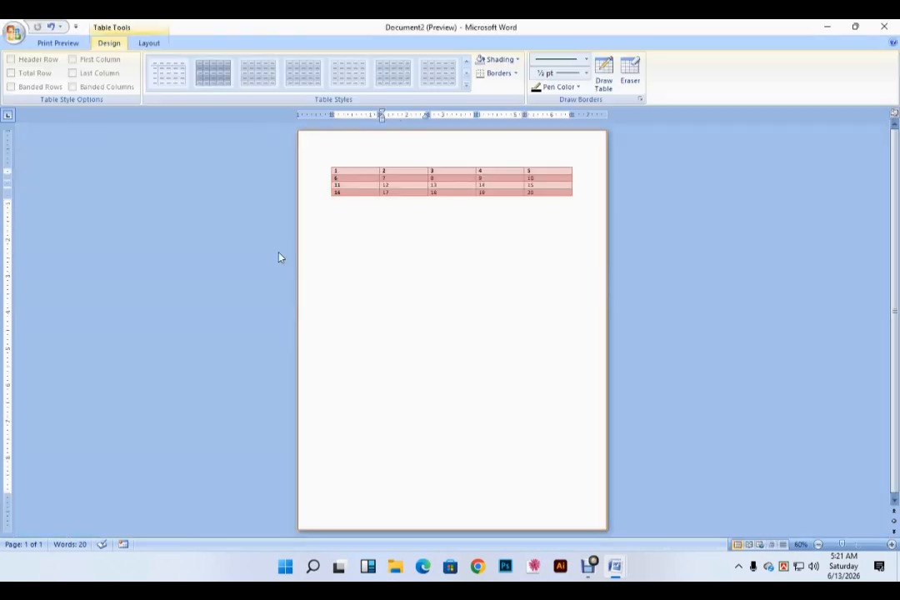
scroll(376, 179, up, 14)
scroll(436, 143, down, 3)
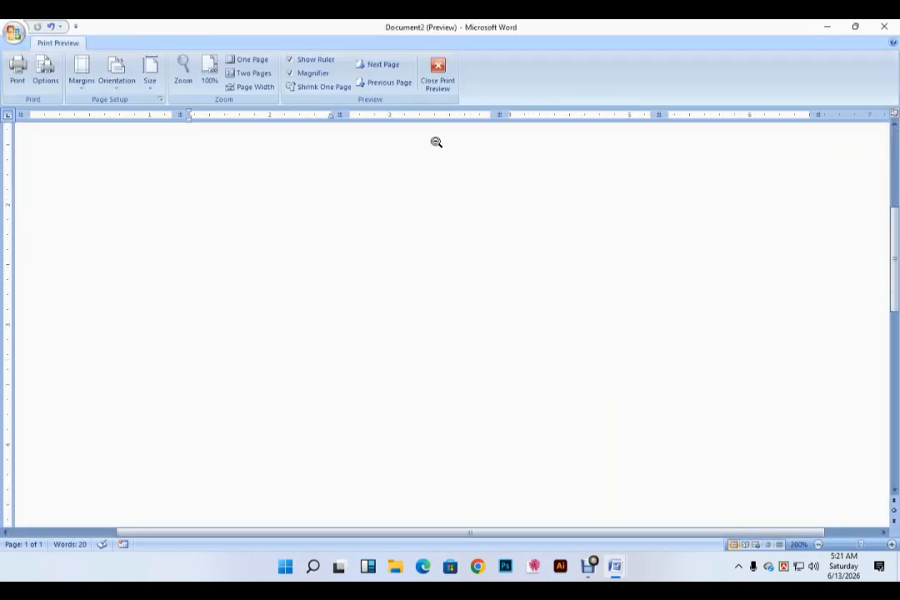
click(439, 75)
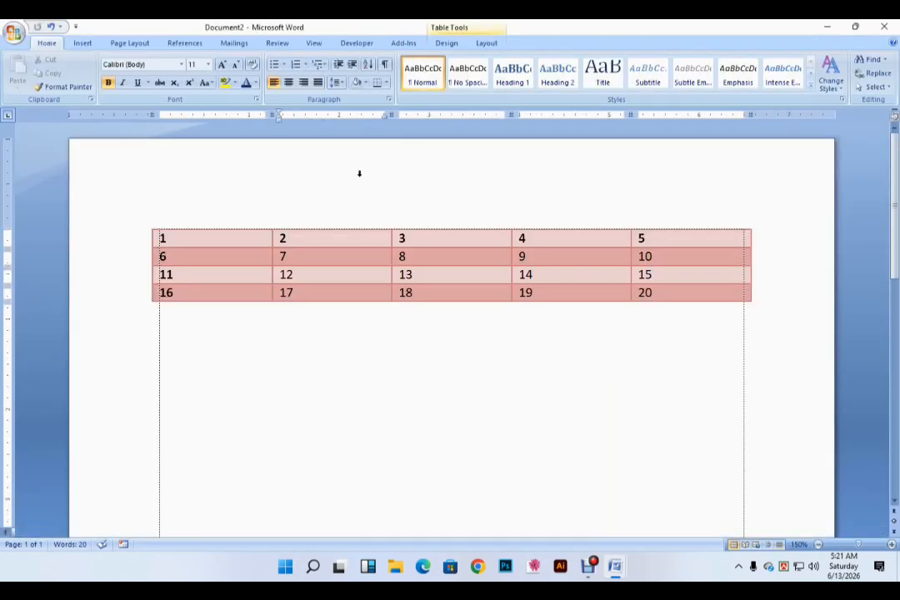
click(340, 239)
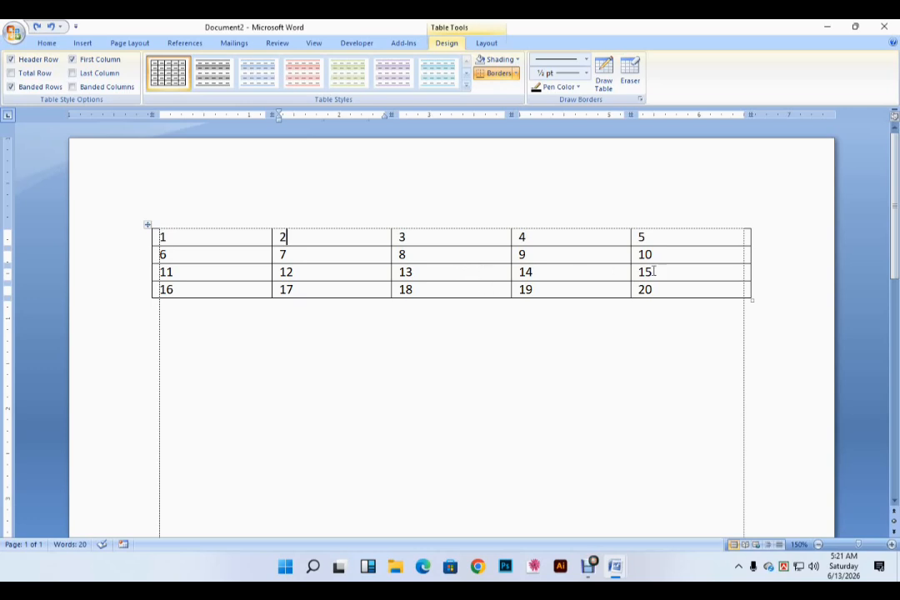
Widen the table beyond the page's right edge, narrow the fourth column and widen the first to make the columns uneven.
drag(750, 258, 835, 259)
drag(633, 258, 603, 264)
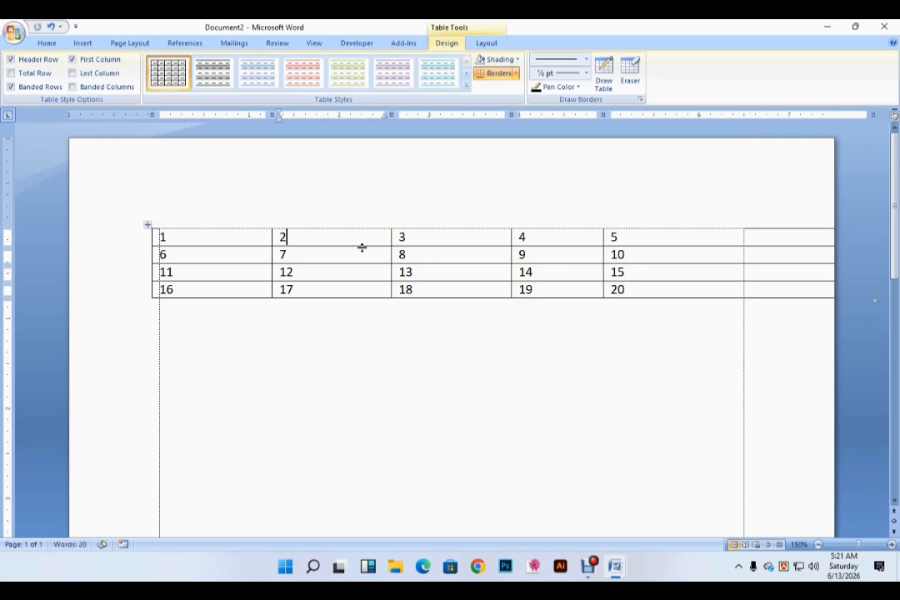
drag(272, 256, 440, 260)
click(414, 330)
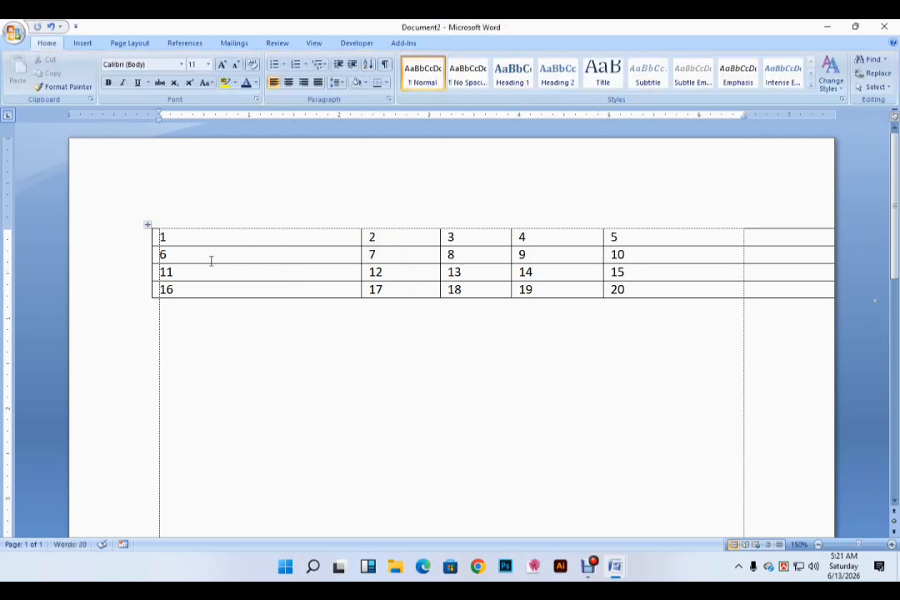
Select each of the five table columns in turn, from the first to the last, to compare their widths.
click(231, 217)
click(398, 217)
click(469, 217)
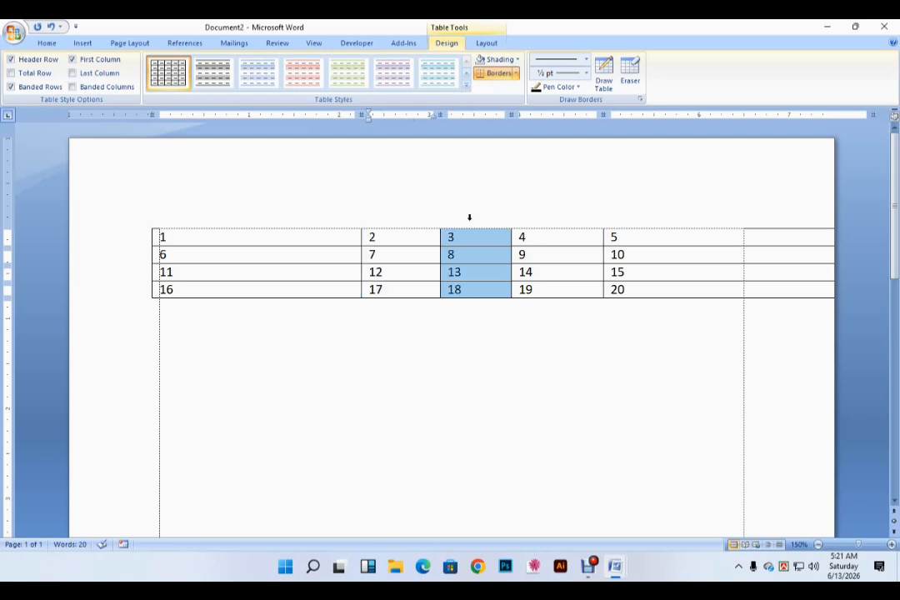
click(553, 217)
click(627, 221)
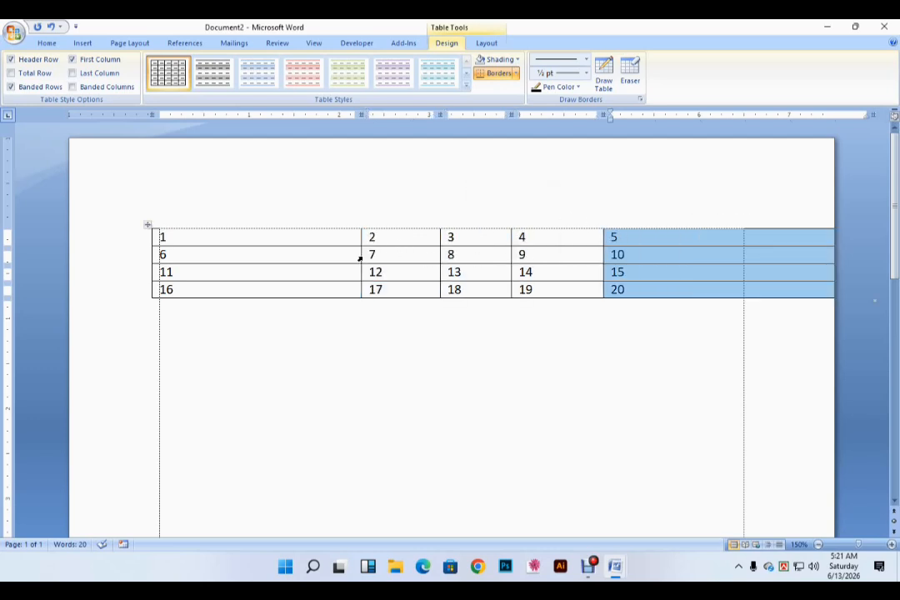
Narrow the first four columns by shifting their right borders one after another, leaving the fourth somewhat wider.
drag(361, 256, 242, 255)
drag(440, 255, 340, 250)
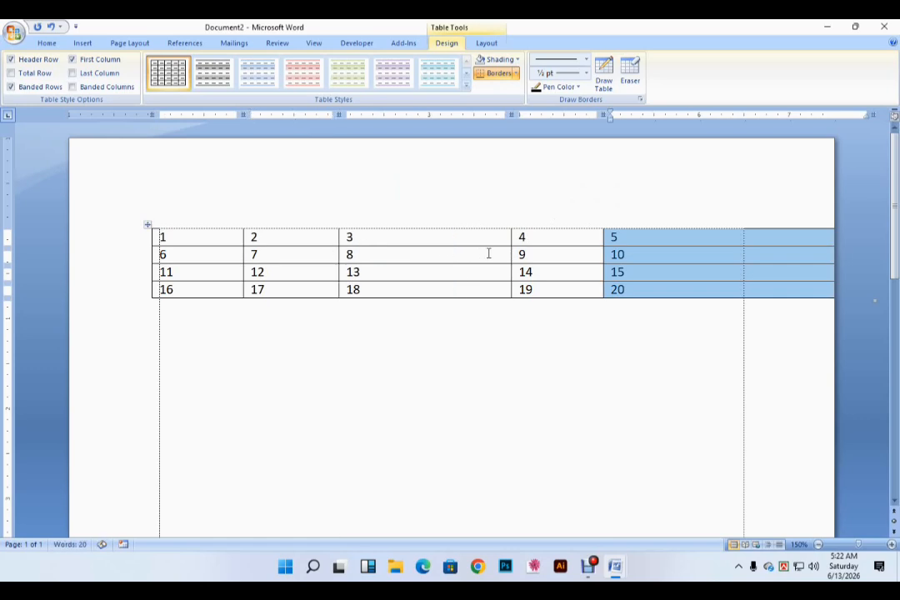
drag(510, 253, 435, 254)
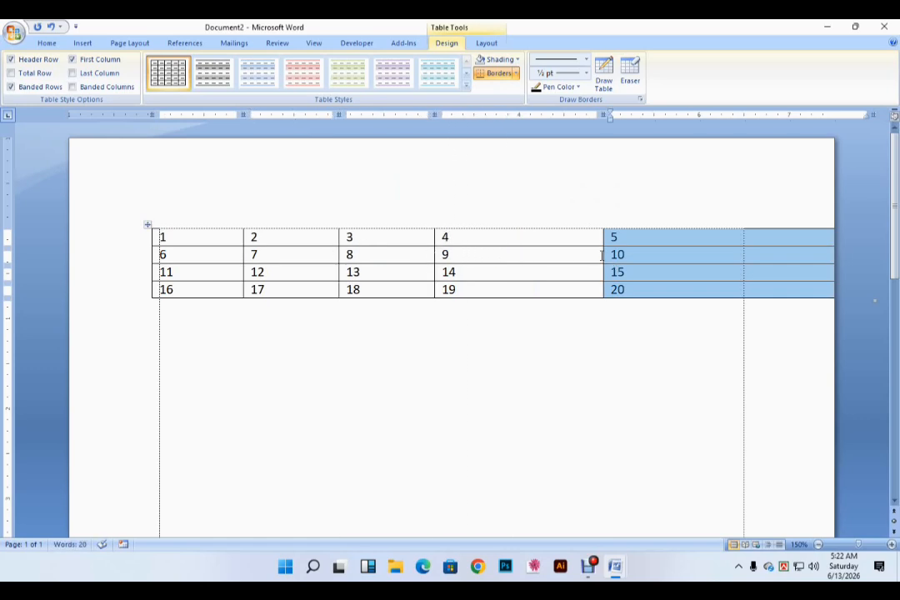
drag(602, 256, 570, 255)
click(652, 338)
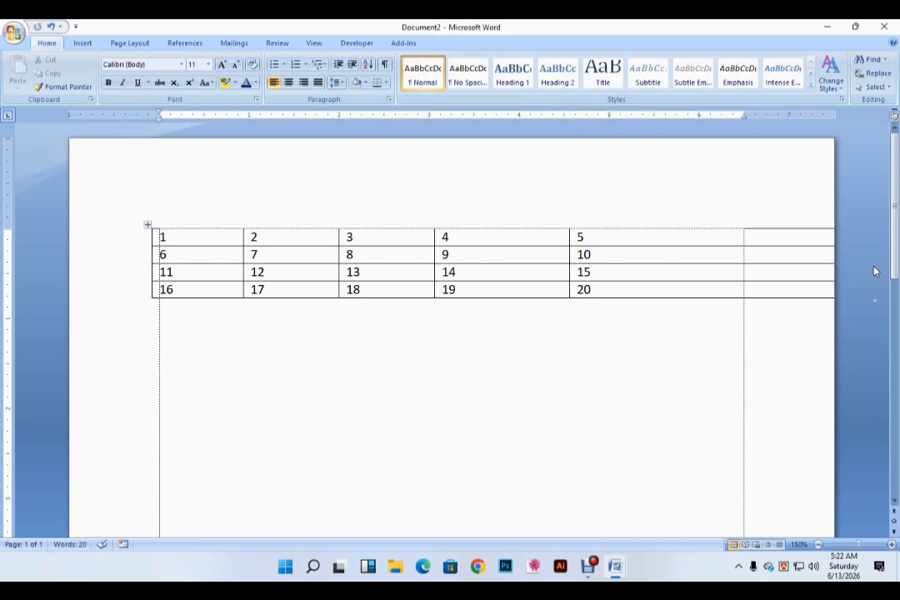
Try to pull the table's outer right border back inside the page.
drag(835, 267, 828, 266)
drag(828, 253, 835, 254)
drag(887, 264, 839, 263)
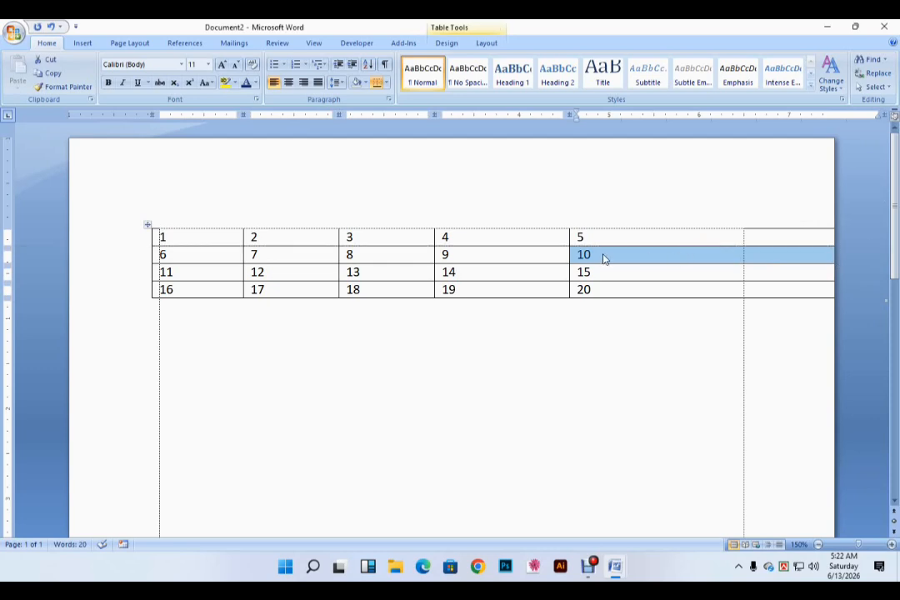
click(272, 241)
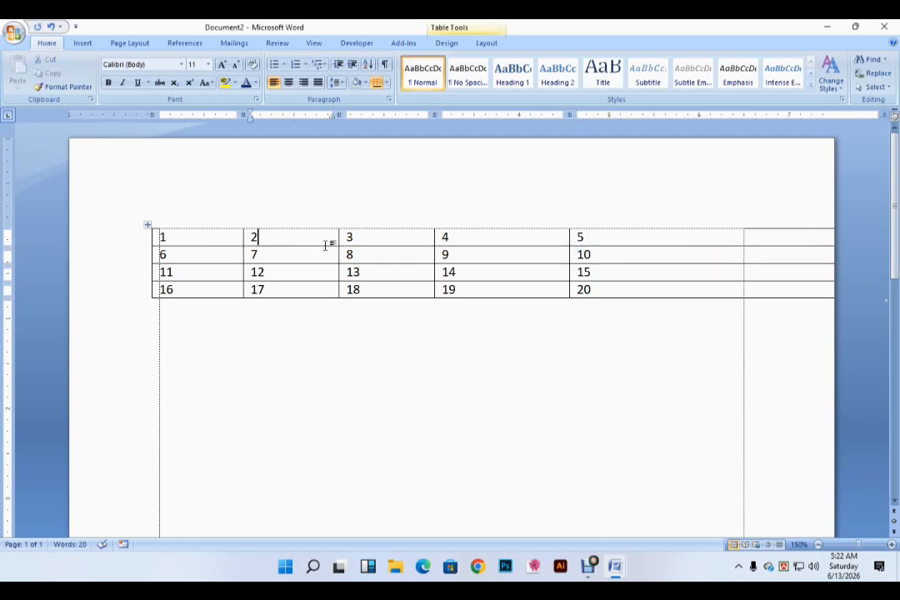
AutoFit the whole table to its contents, then AutoFit it to the window.
click(148, 225)
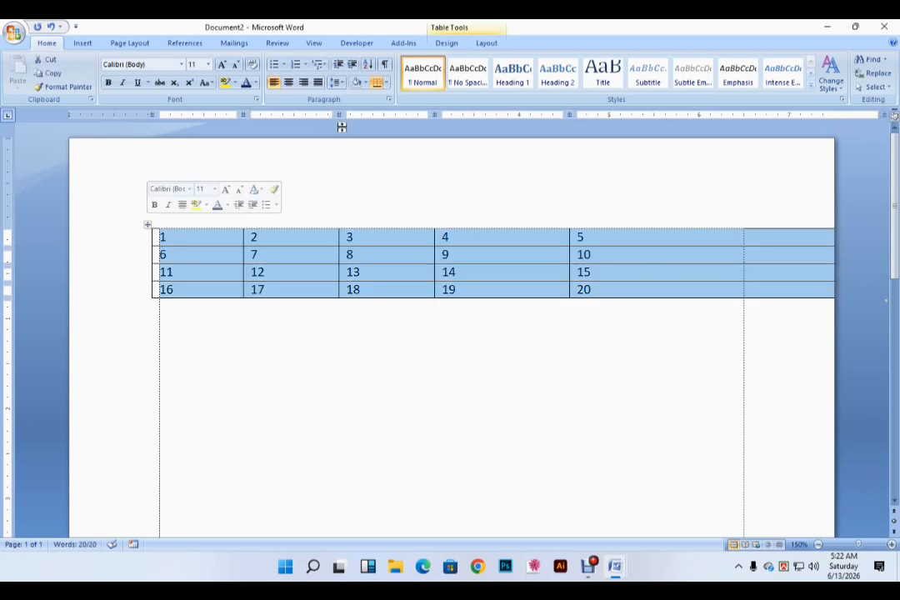
click(486, 43)
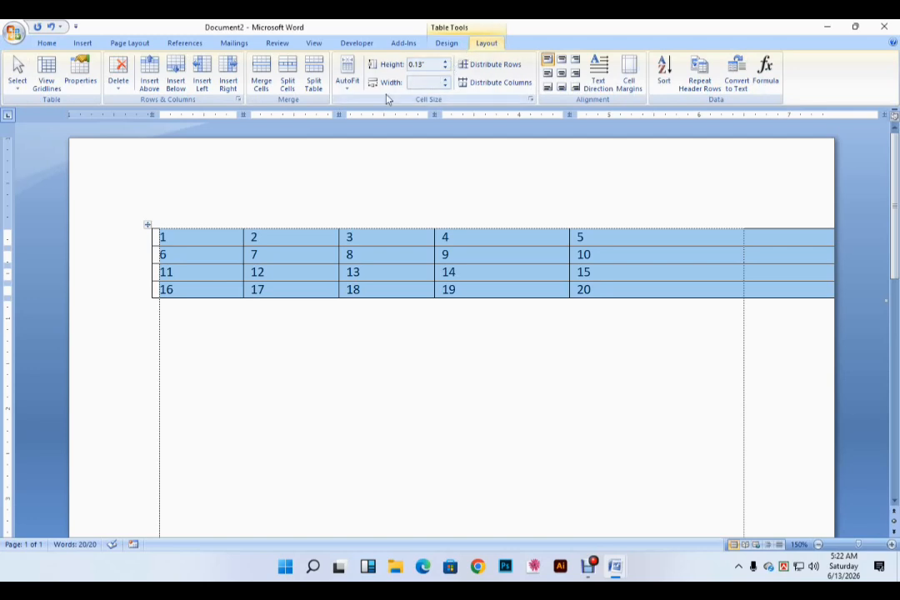
click(344, 80)
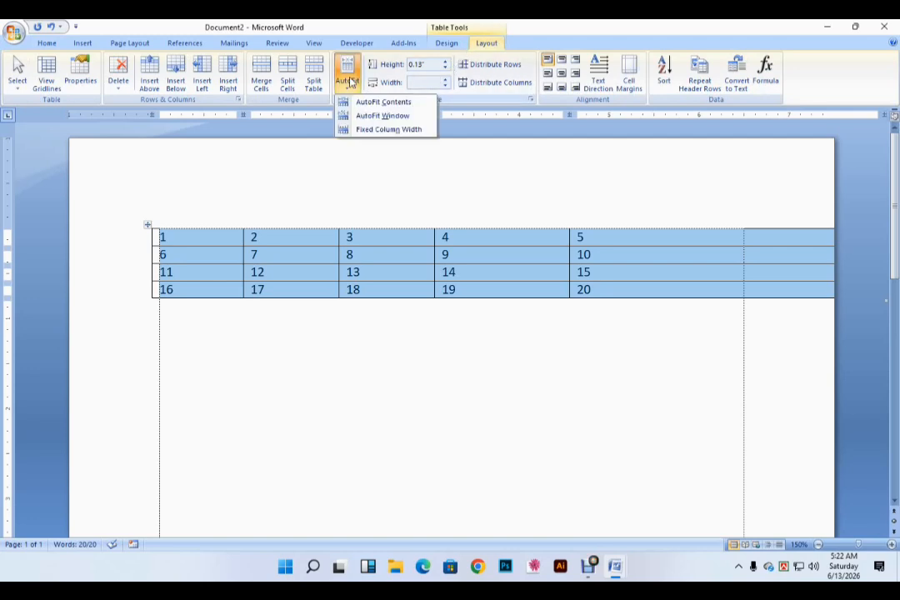
click(409, 105)
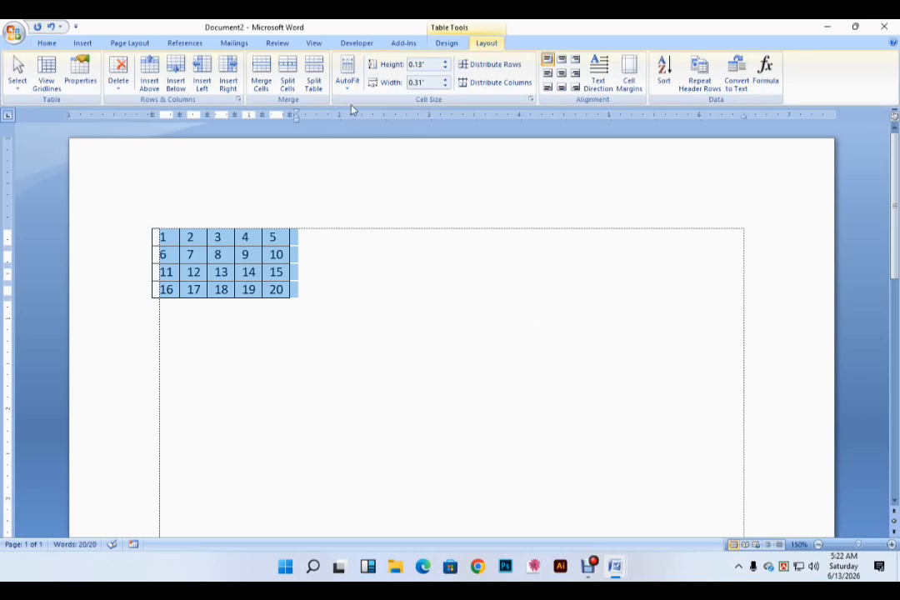
click(347, 75)
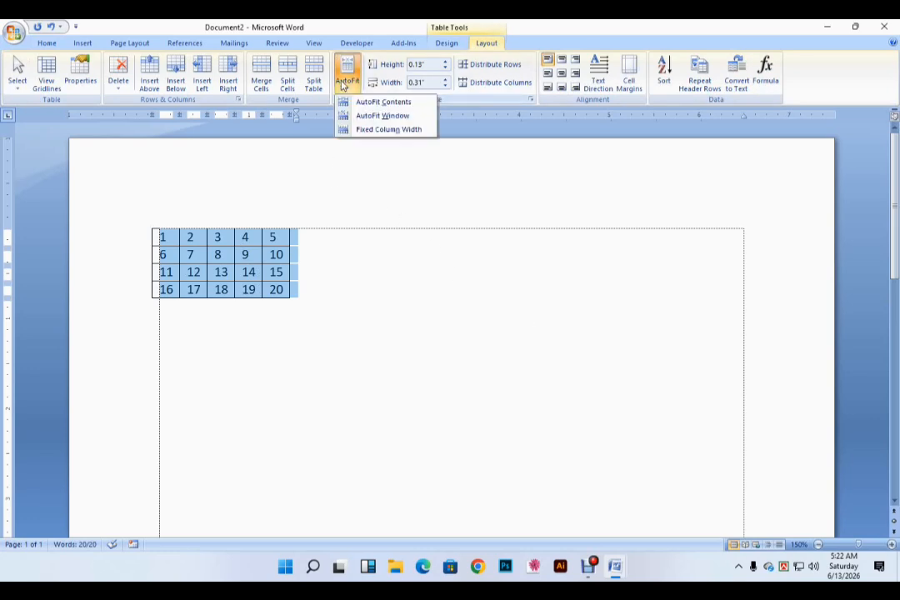
click(375, 117)
click(456, 323)
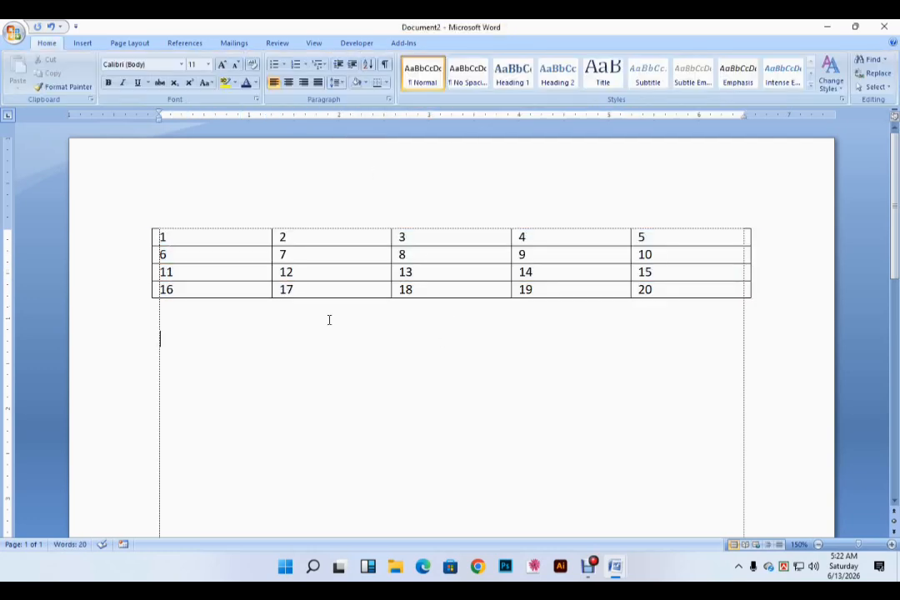
Align the table's outer left and right borders with the page's text margins.
drag(152, 261, 159, 261)
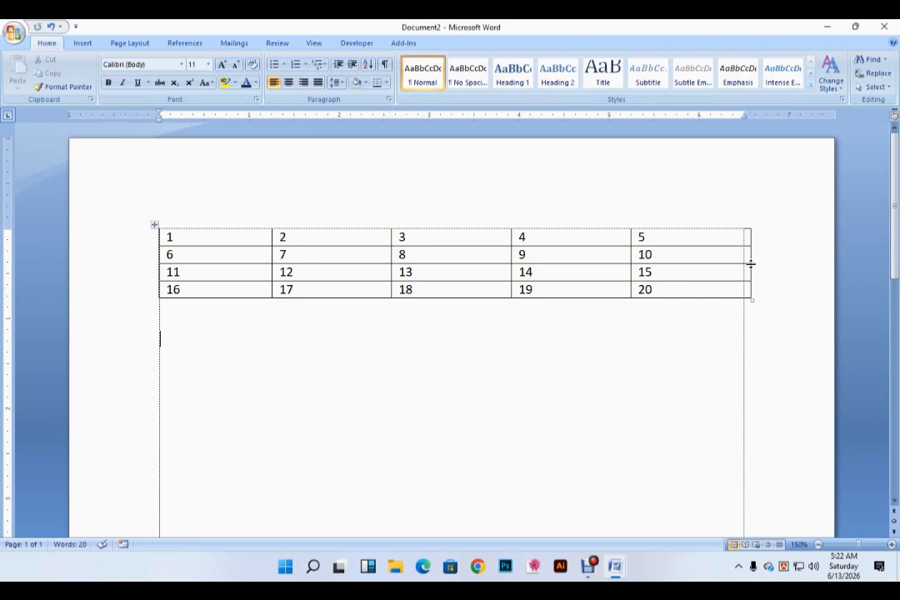
drag(751, 259, 744, 258)
click(156, 226)
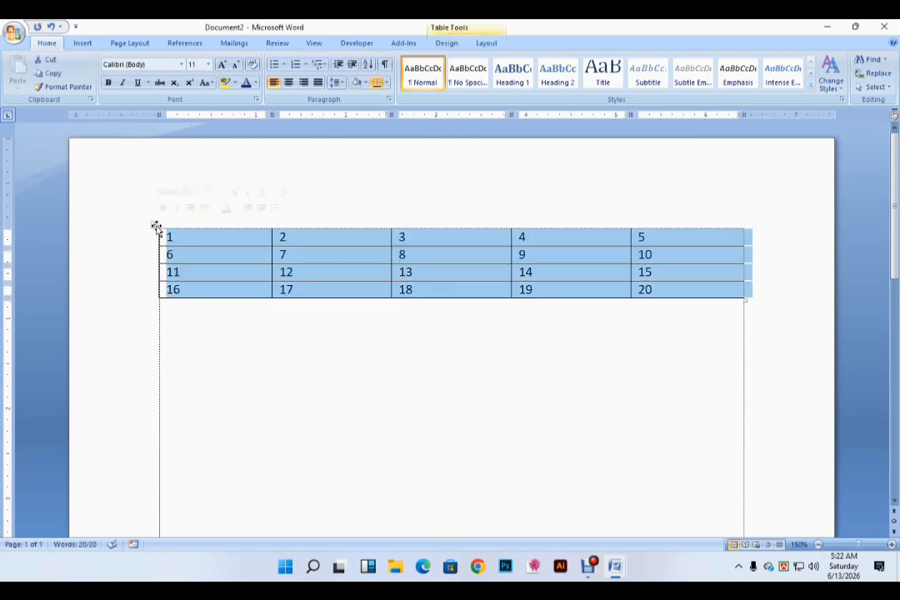
click(229, 306)
Sort the whole table by Column 1 as numbers in descending order, with the second sort level's type set to Number.
click(155, 226)
click(446, 45)
click(477, 46)
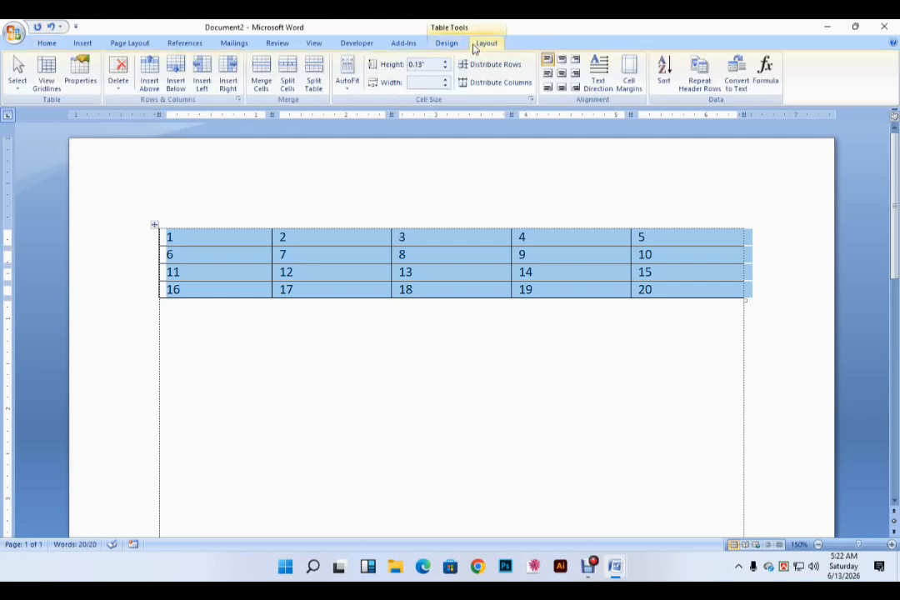
click(665, 72)
drag(251, 29, 182, 94)
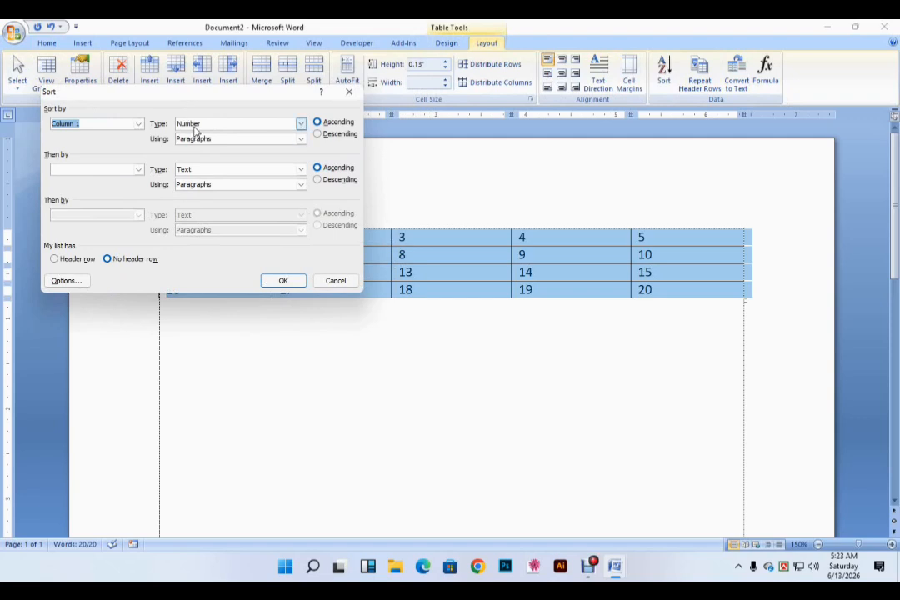
click(195, 173)
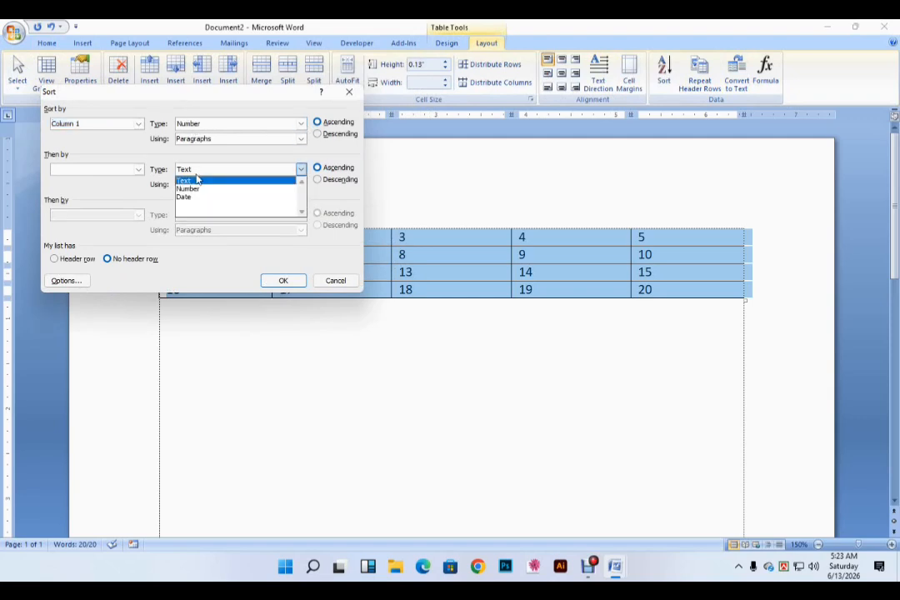
click(209, 188)
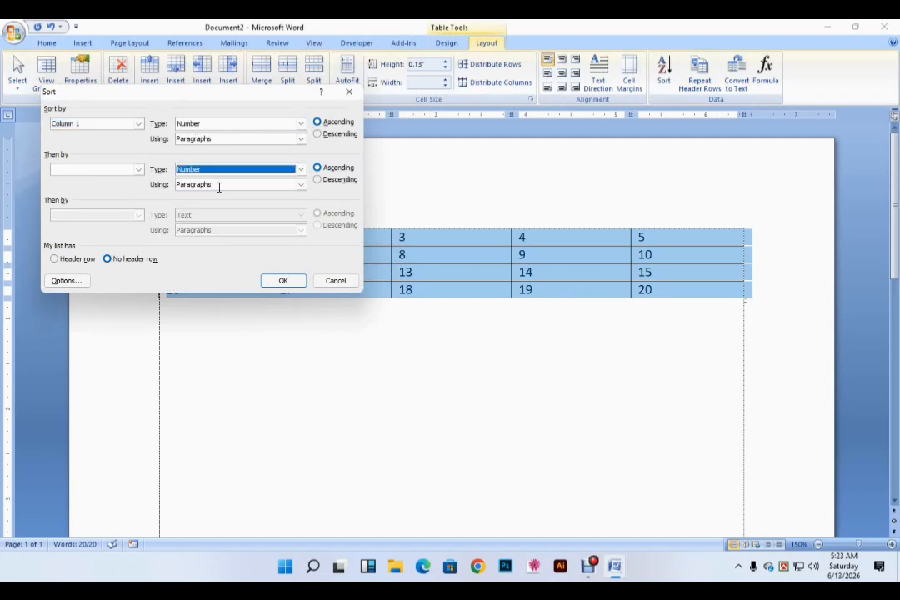
click(318, 133)
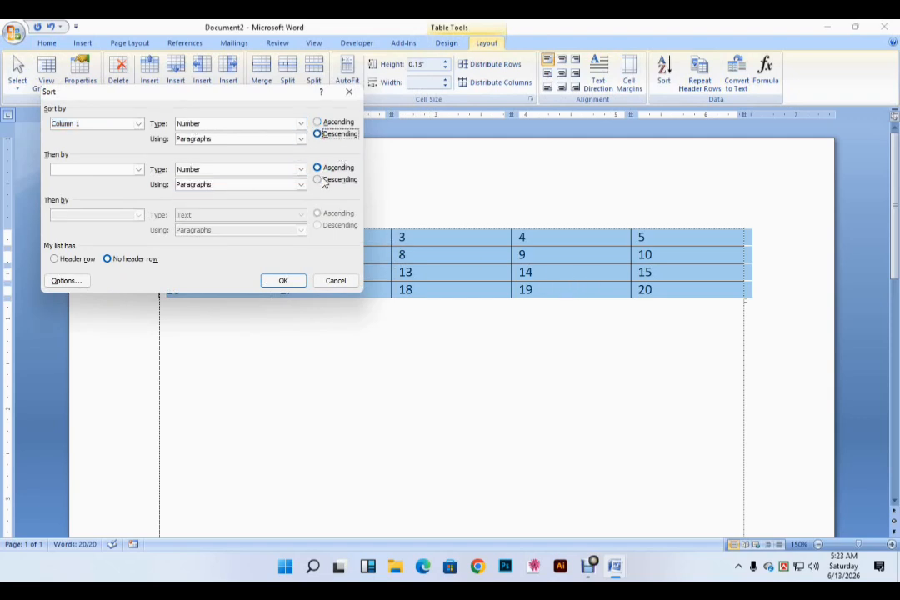
click(284, 281)
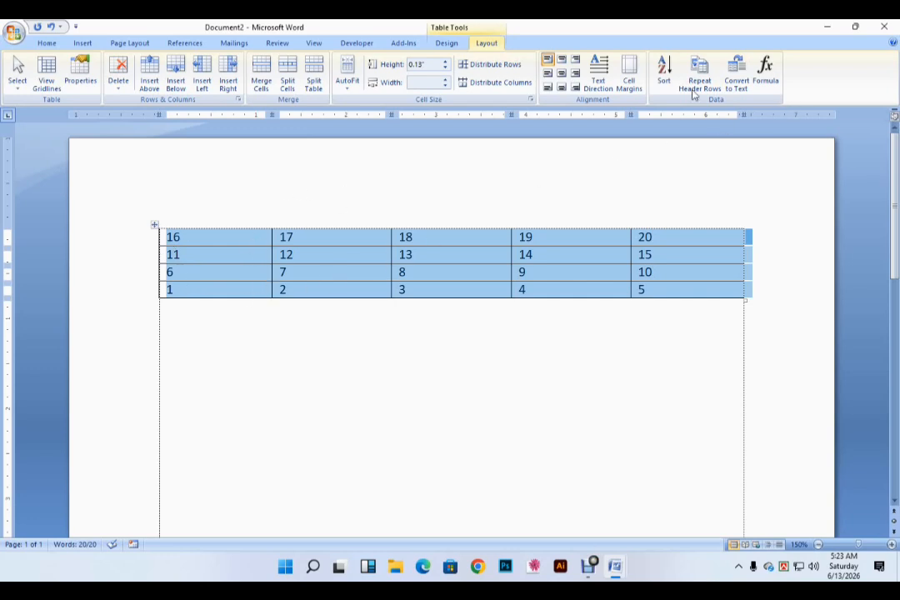
Re-sort the table by Column 1 as numbers in ascending order, with the second level set to Number and ascending.
click(665, 71)
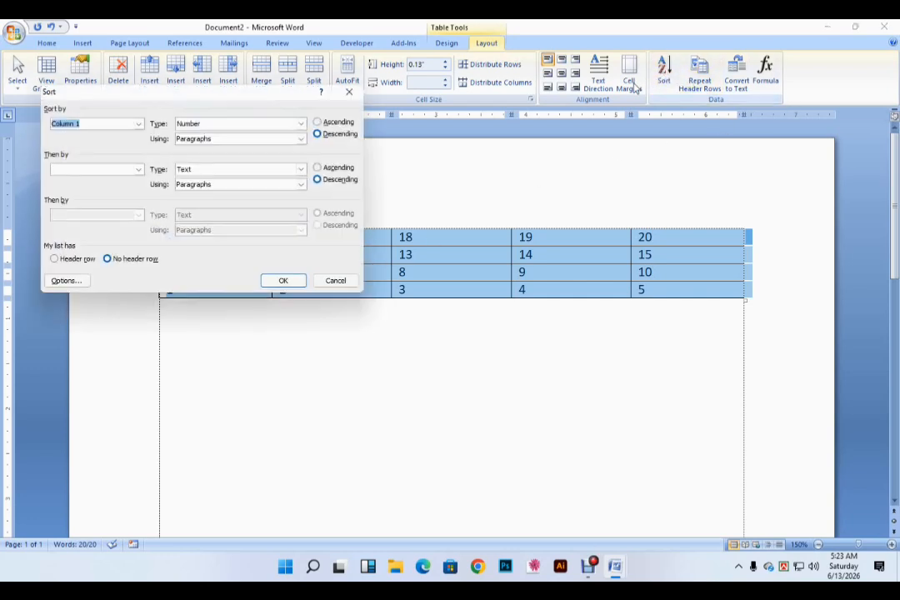
click(319, 123)
click(317, 168)
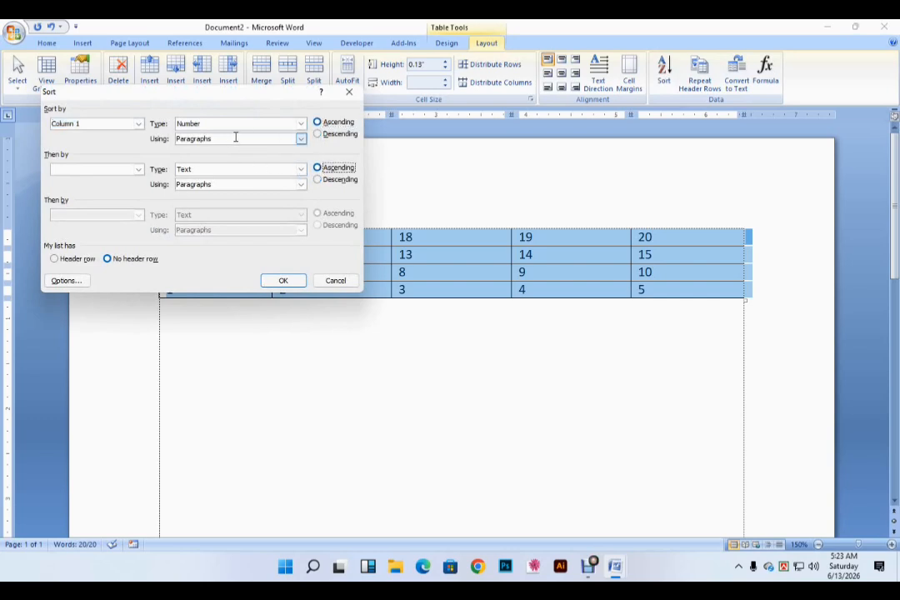
click(187, 170)
click(200, 187)
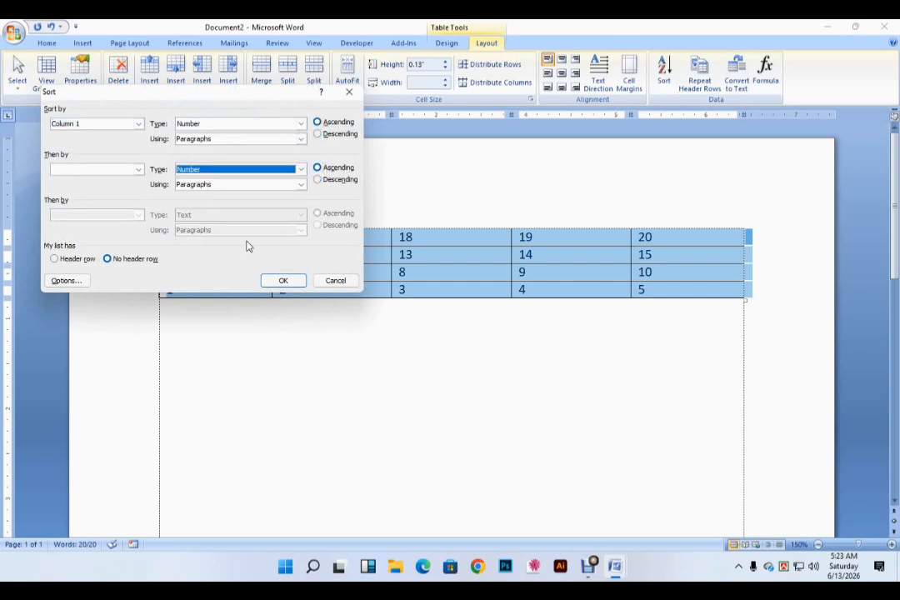
click(285, 281)
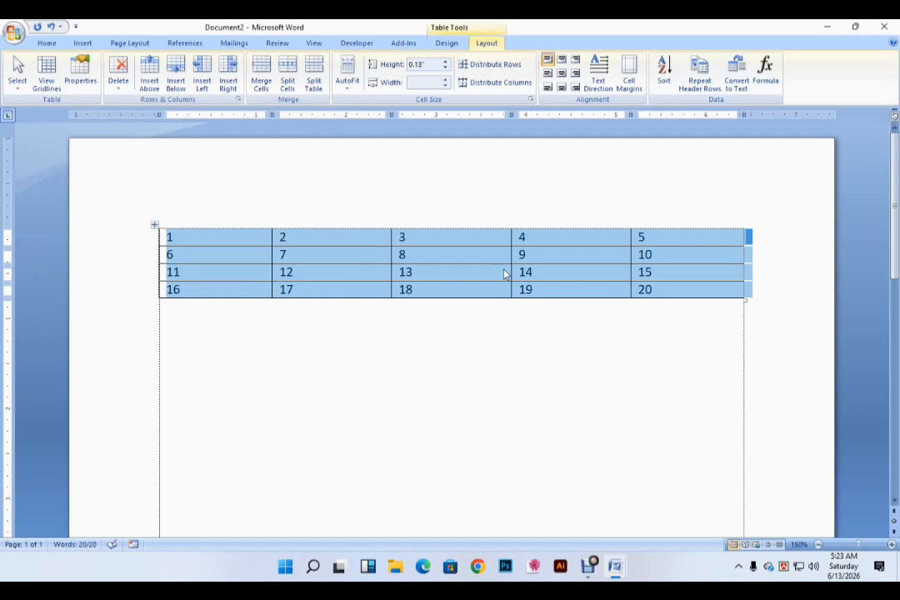
click(442, 307)
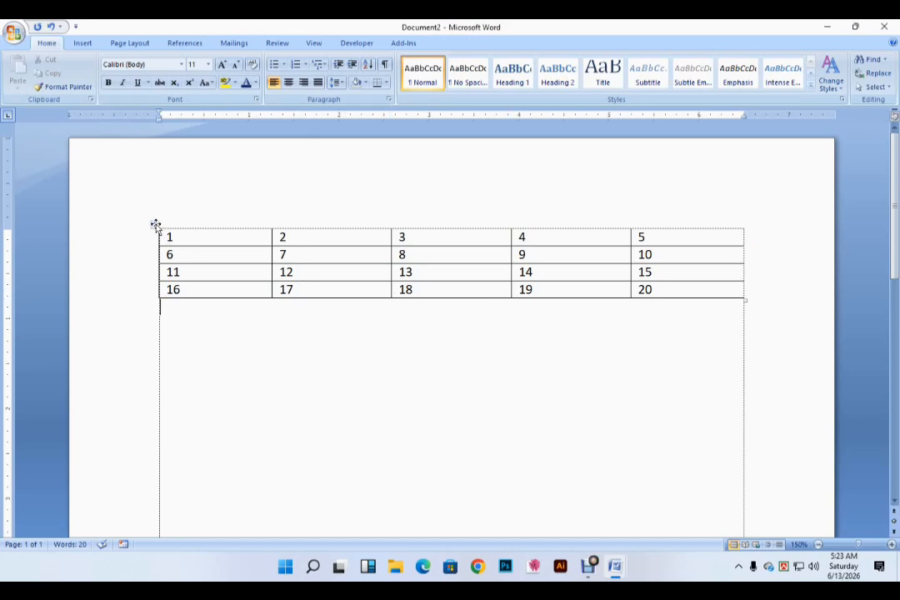
Clear the contents of every table cell, then undo the deletion.
click(156, 225)
key(Delete)
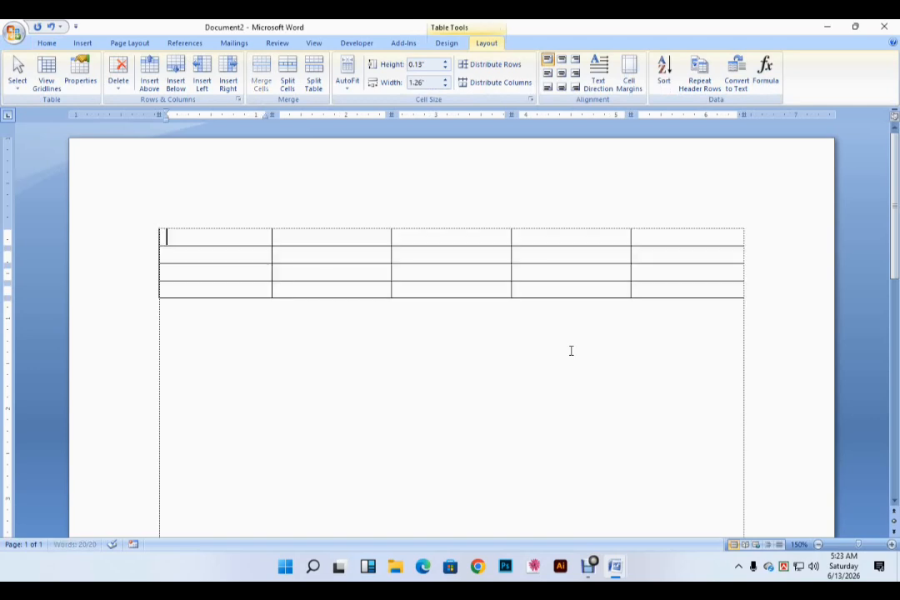
drag(205, 247, 613, 298)
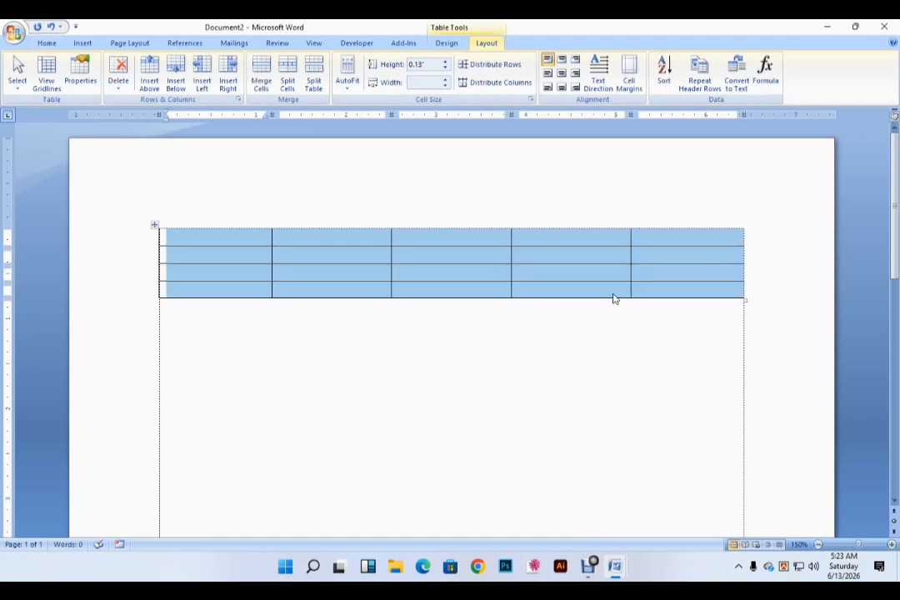
click(315, 303)
key(ctrl+z)
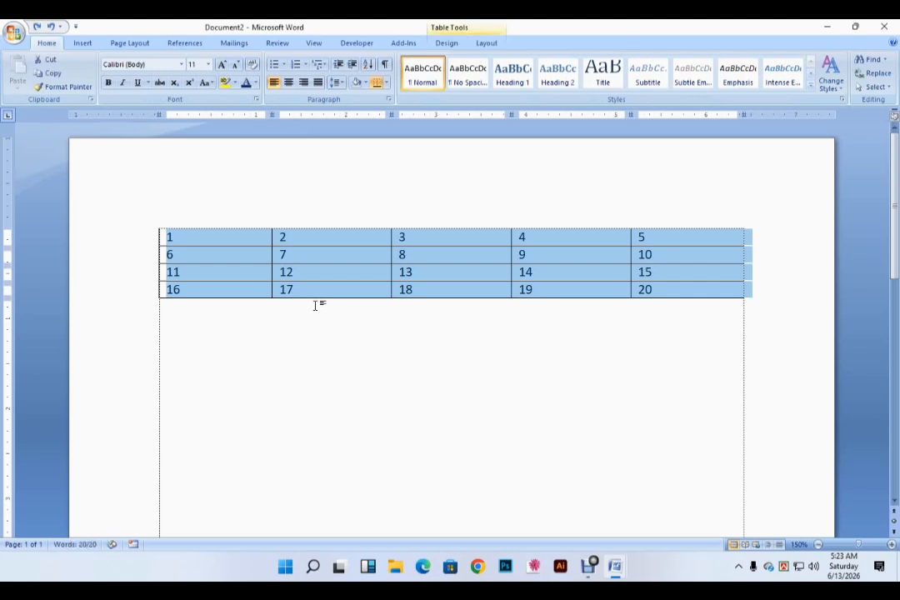
Convert the whole numbered table to regular text, separating the columns with tabs.
click(174, 238)
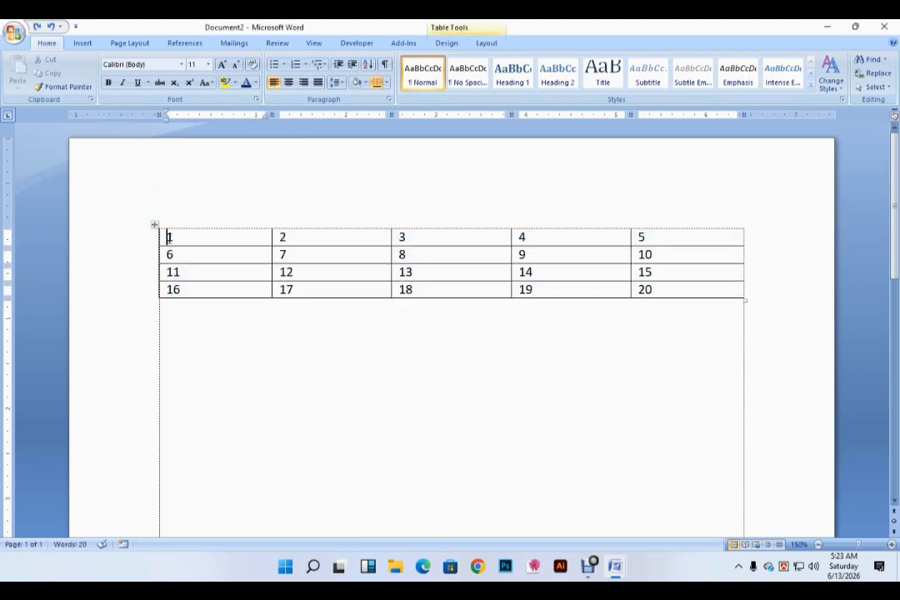
drag(167, 236, 642, 288)
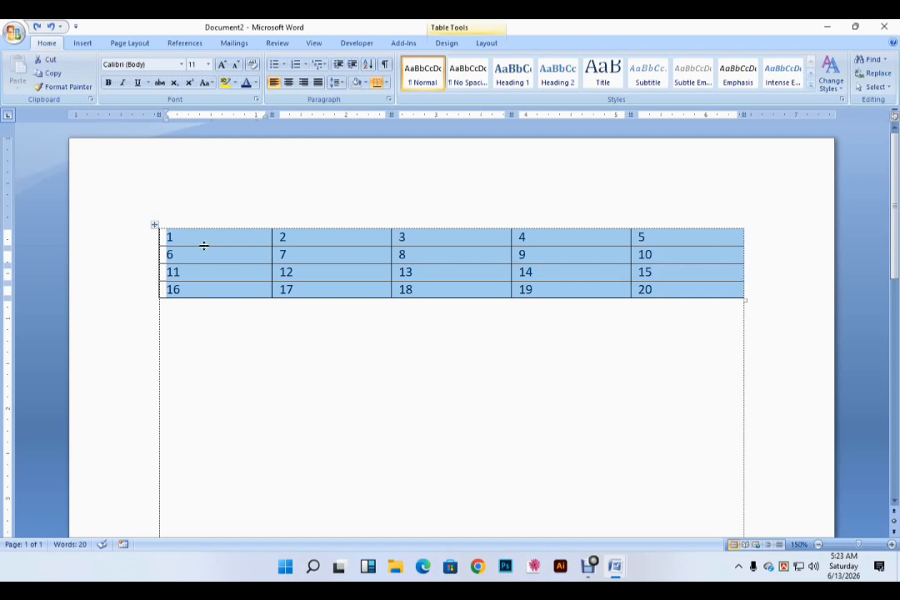
click(155, 225)
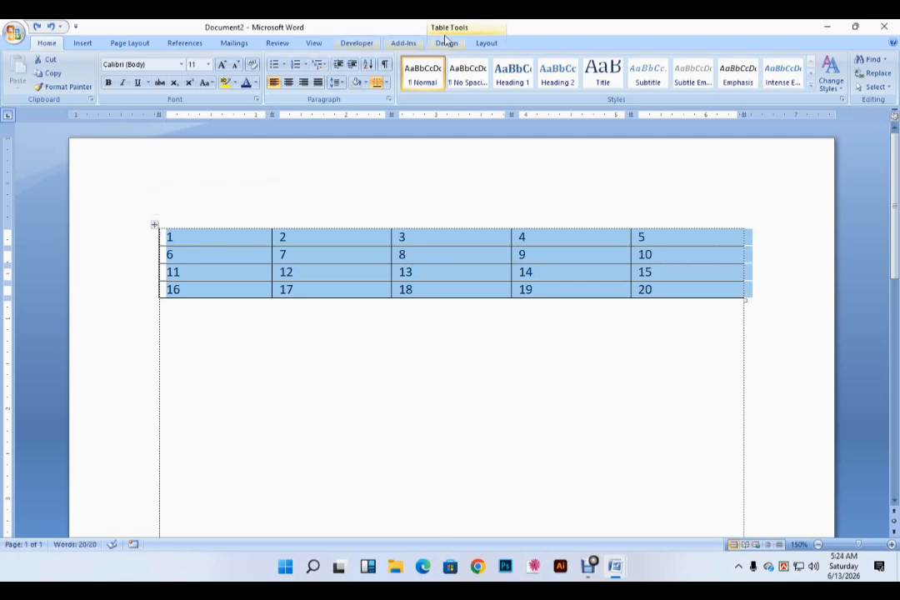
click(486, 42)
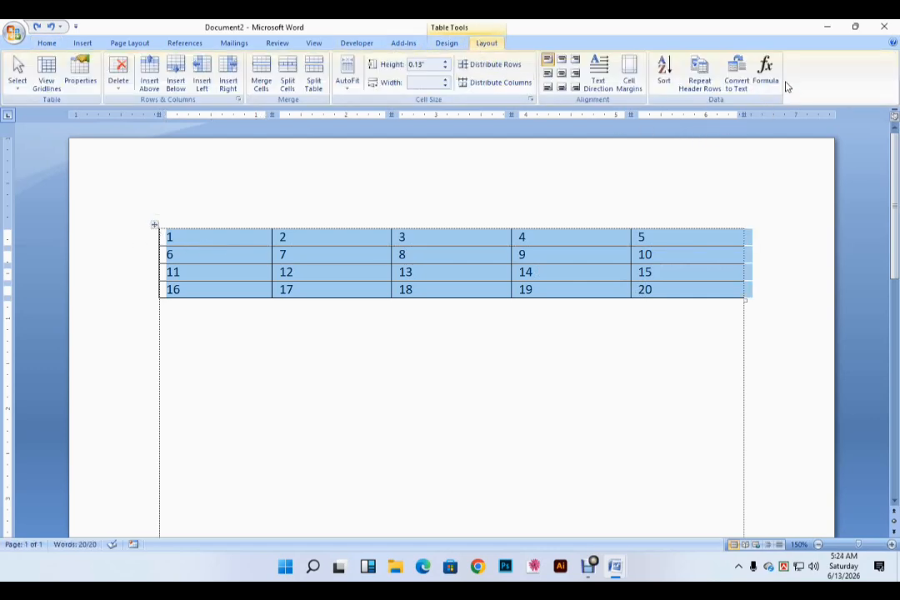
click(739, 95)
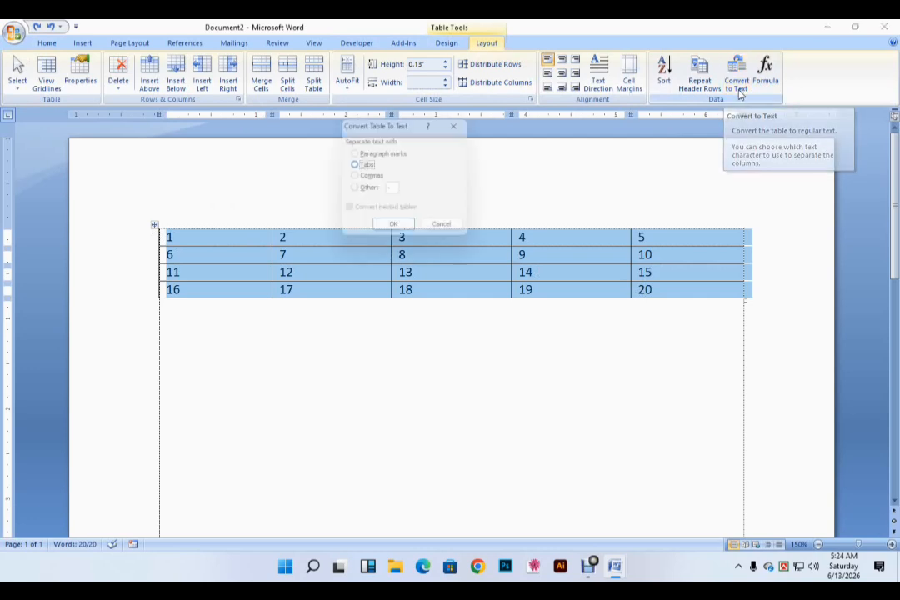
click(397, 236)
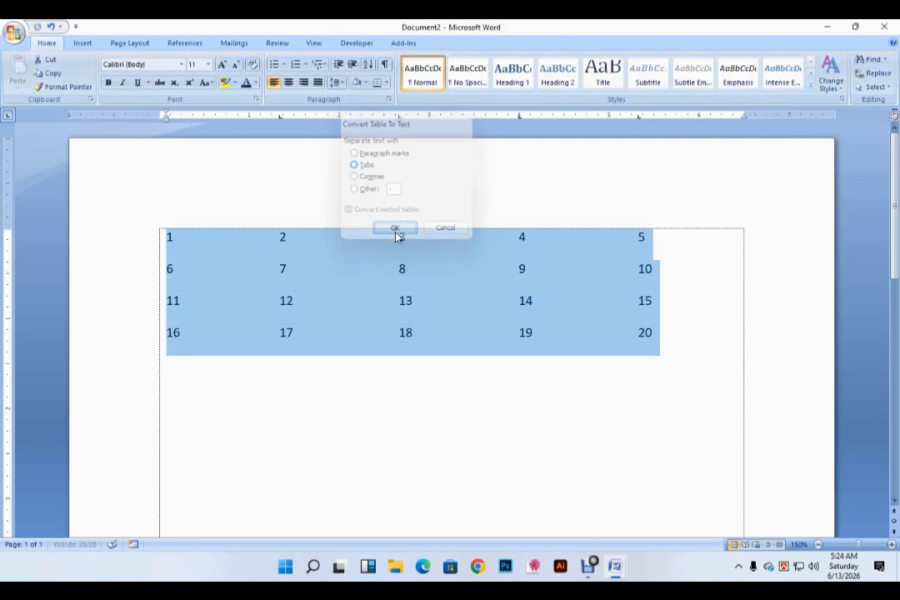
click(168, 205)
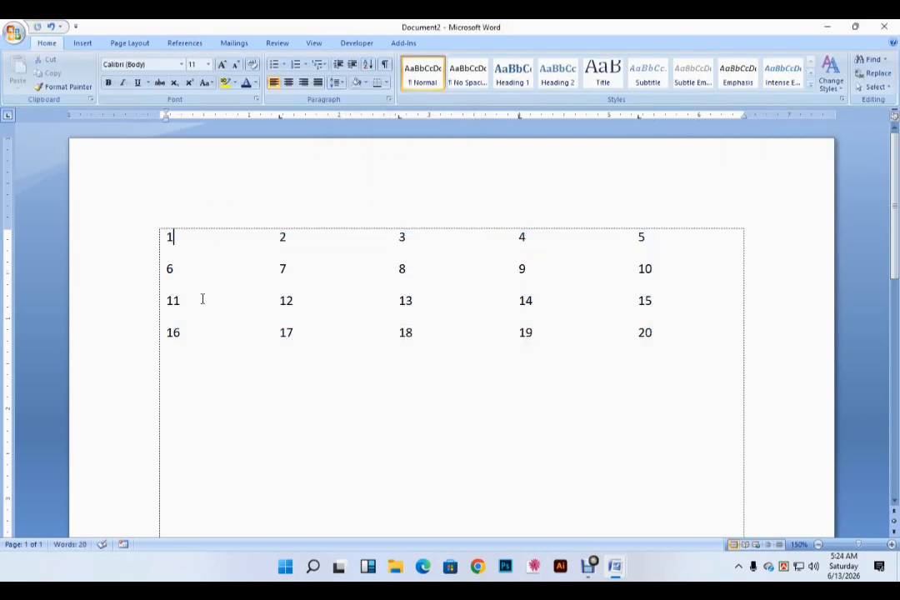
Select the converted lines of text, then undo the table-to-text conversion.
drag(161, 256, 676, 352)
click(678, 348)
key(ctrl+z)
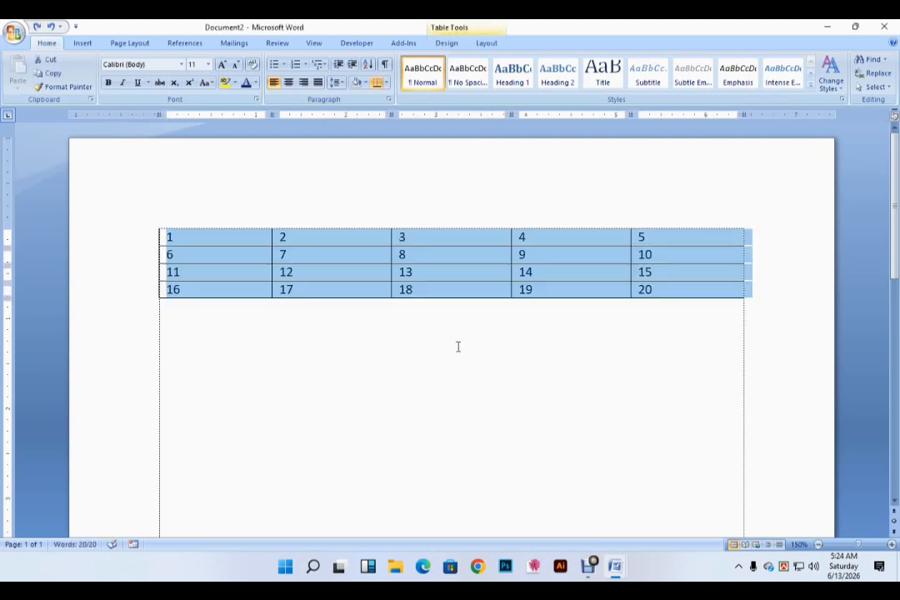
Merge the four cells containing 7, 8, 12 and 13 into one cell.
ctrl+scroll(457, 347, up, 4)
click(342, 313)
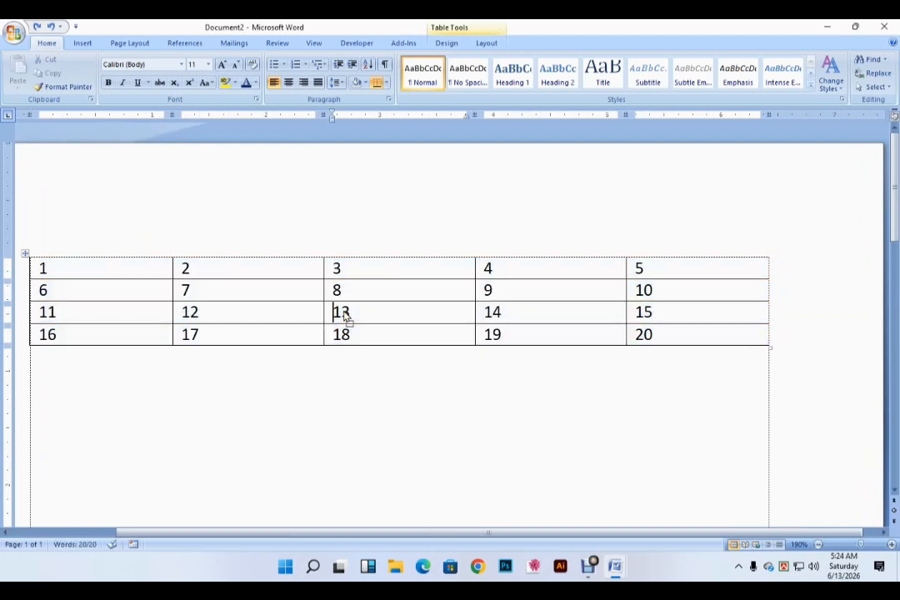
drag(292, 288, 368, 313)
right_click(346, 302)
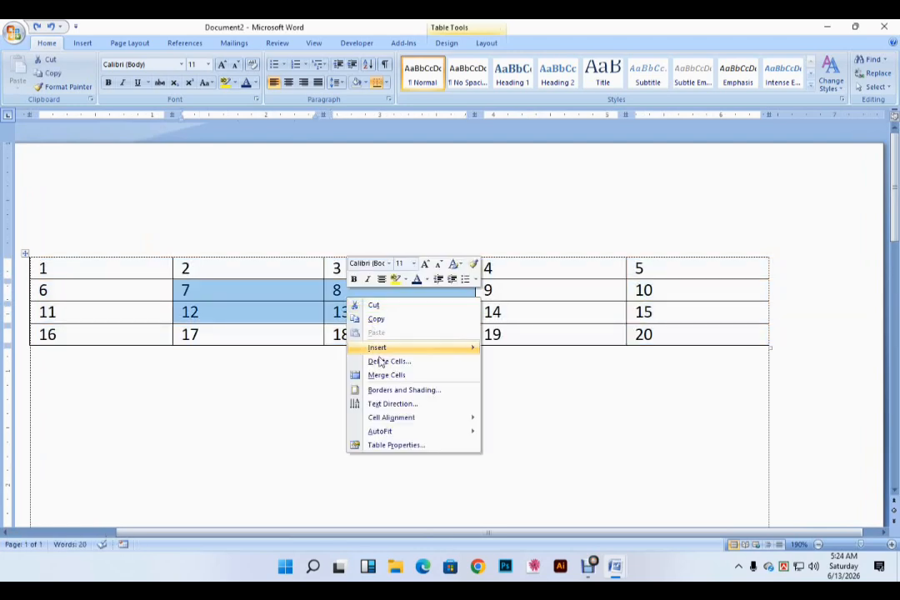
click(381, 375)
Delete the numbers 8, 12 and 13 from the merged cell, leaving only 7.
click(201, 354)
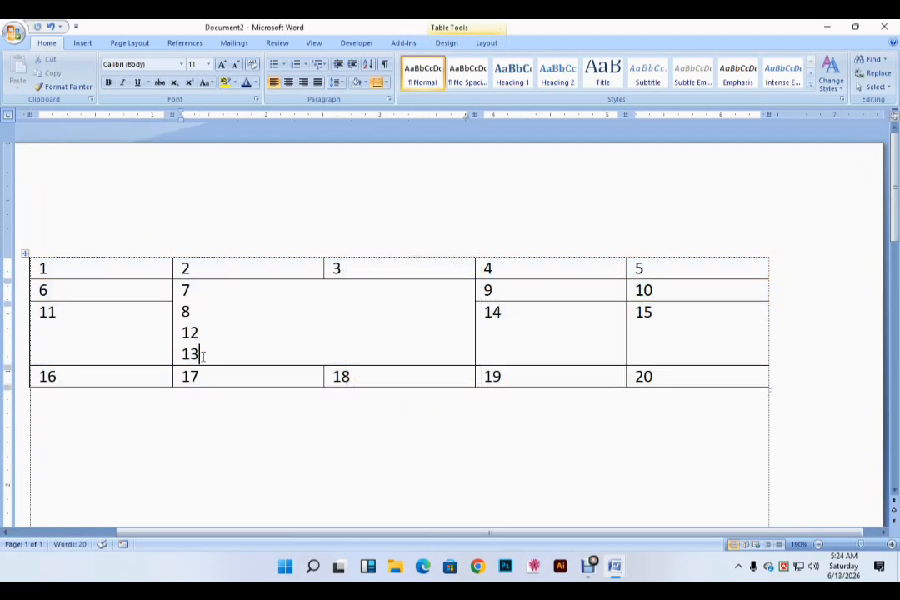
drag(201, 353, 182, 311)
key(BackSpace)
key(BackSpace)
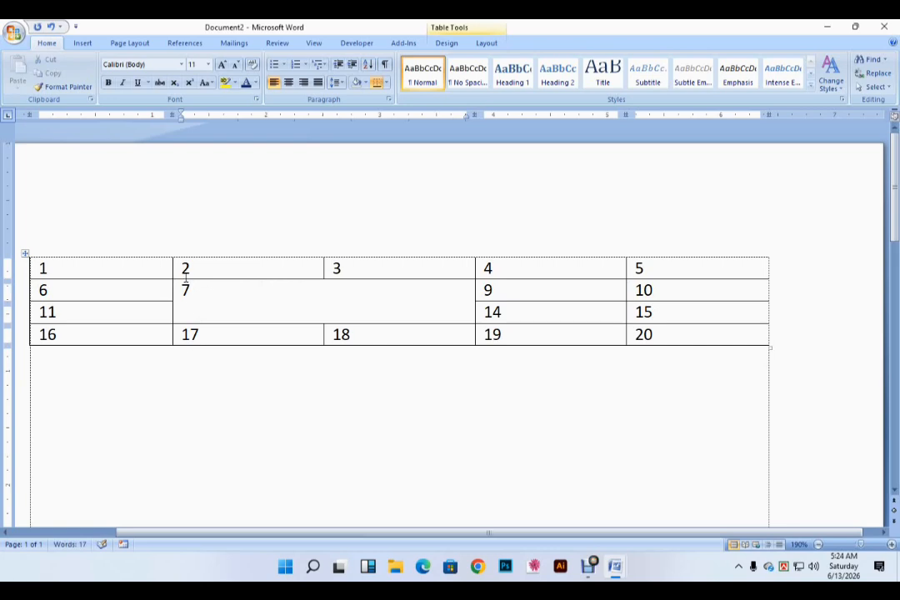
Center the contents of every table cell both horizontally and vertically.
click(25, 253)
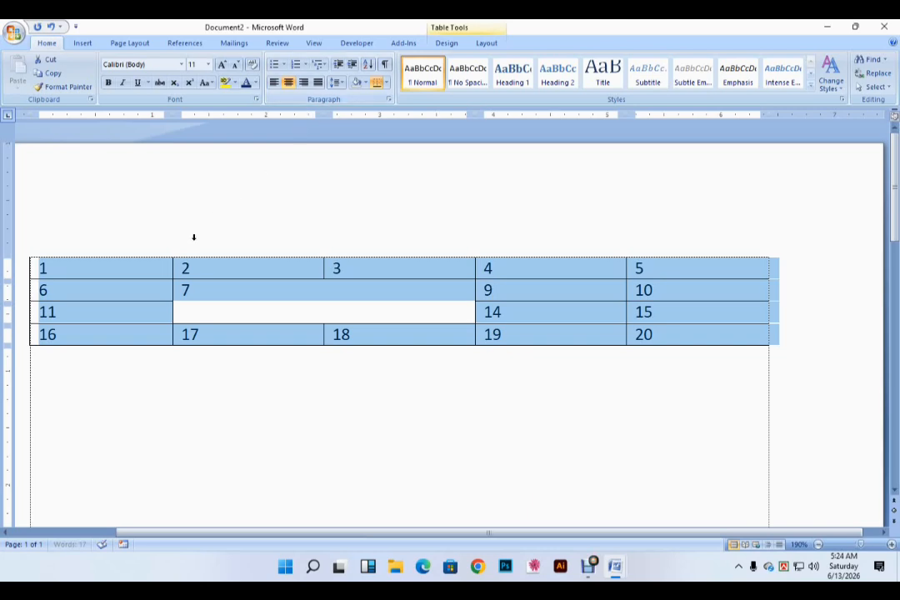
right_click(81, 294)
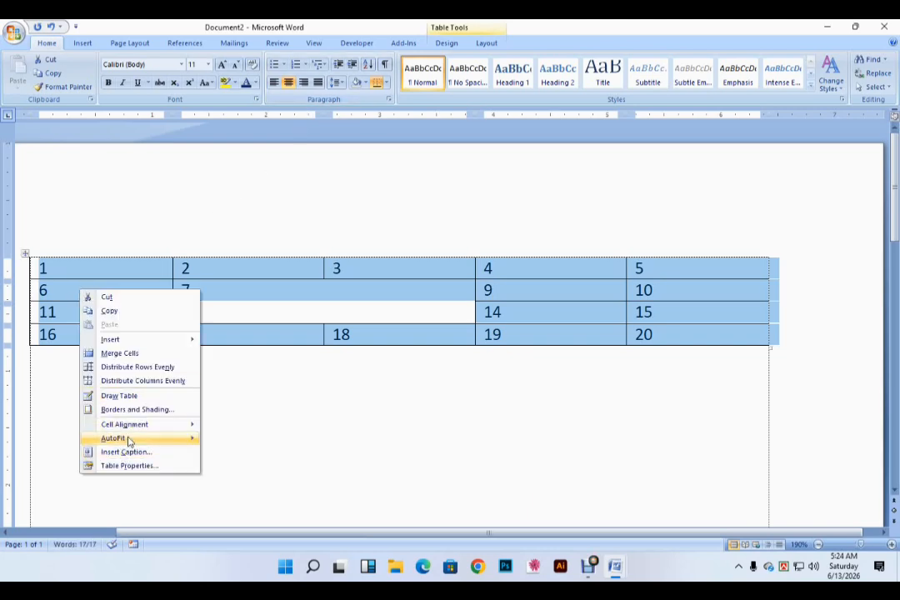
mouse_move(127, 425)
click(216, 439)
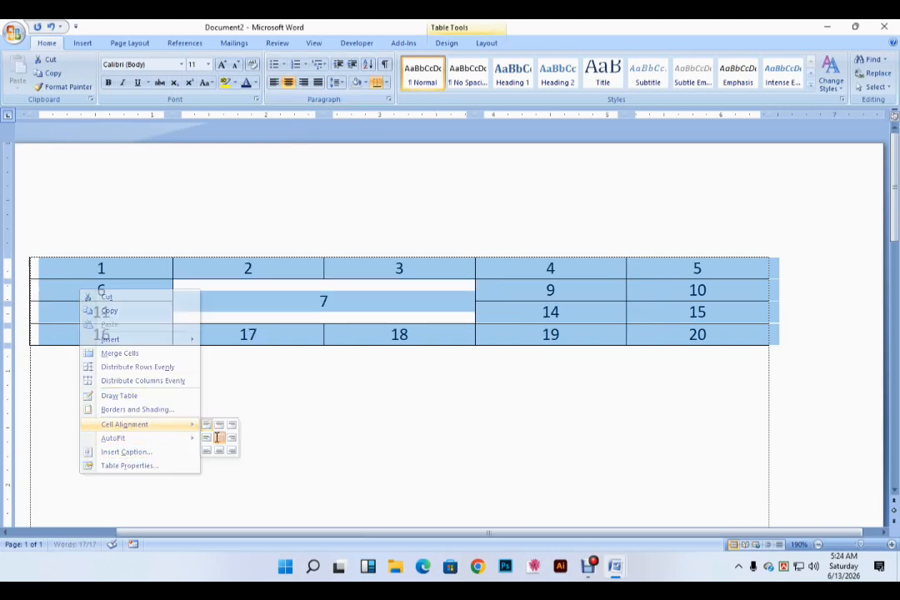
click(317, 312)
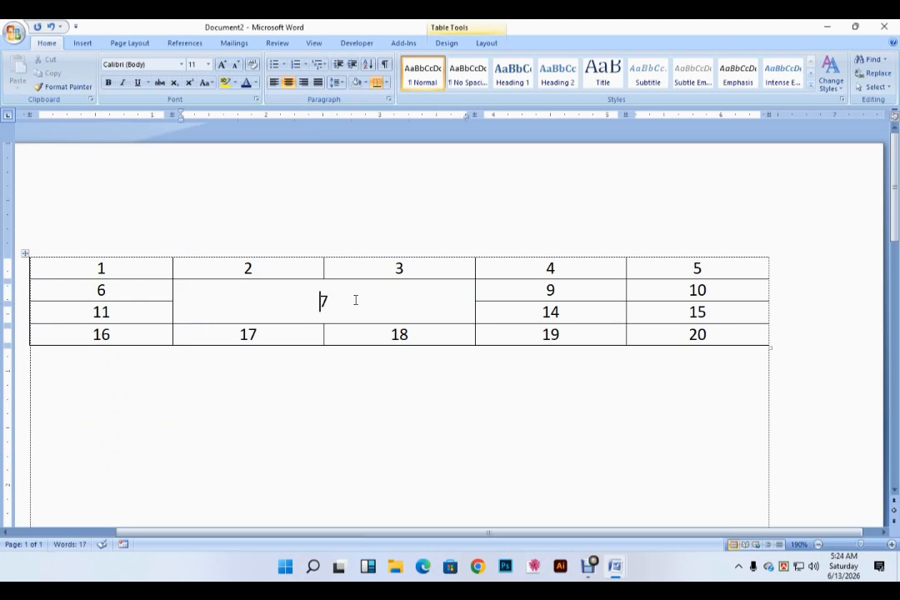
Undo the cell alignment, the deleted numbers and the cell merge in the numbered table.
key(ctrl+z)
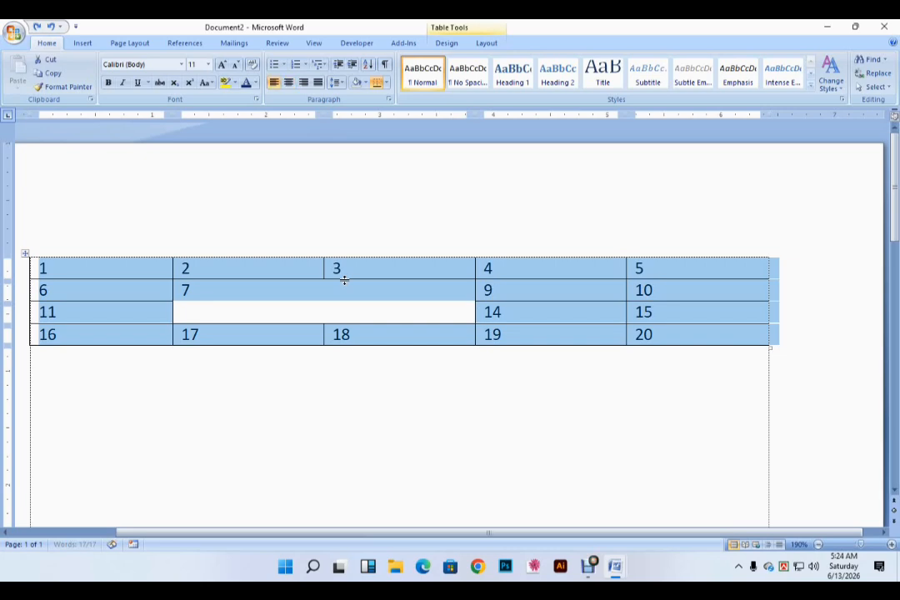
key(ctrl+z)
key(ctrl+z)
key(ctrl+z)
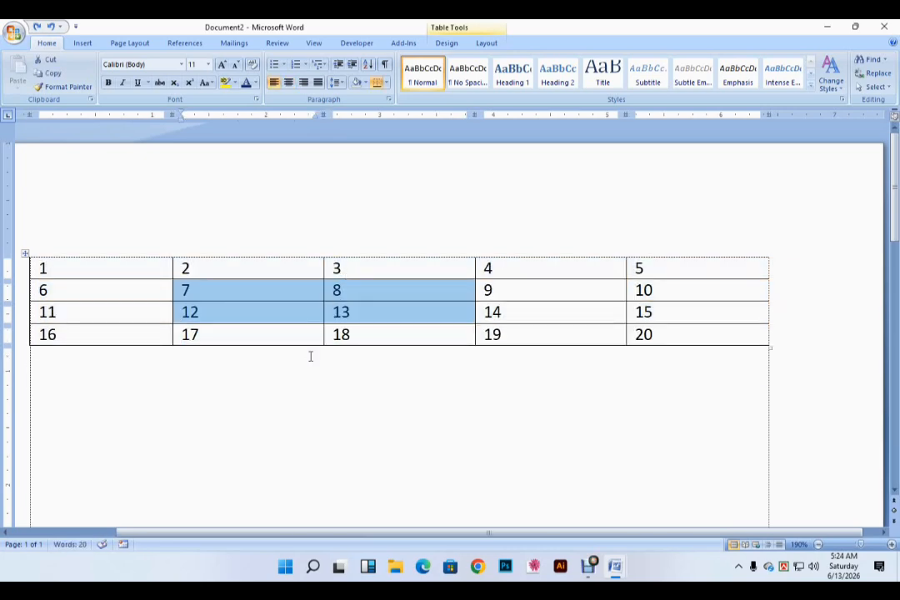
click(302, 383)
key(ctrl+z)
scroll(306, 378, up, 2)
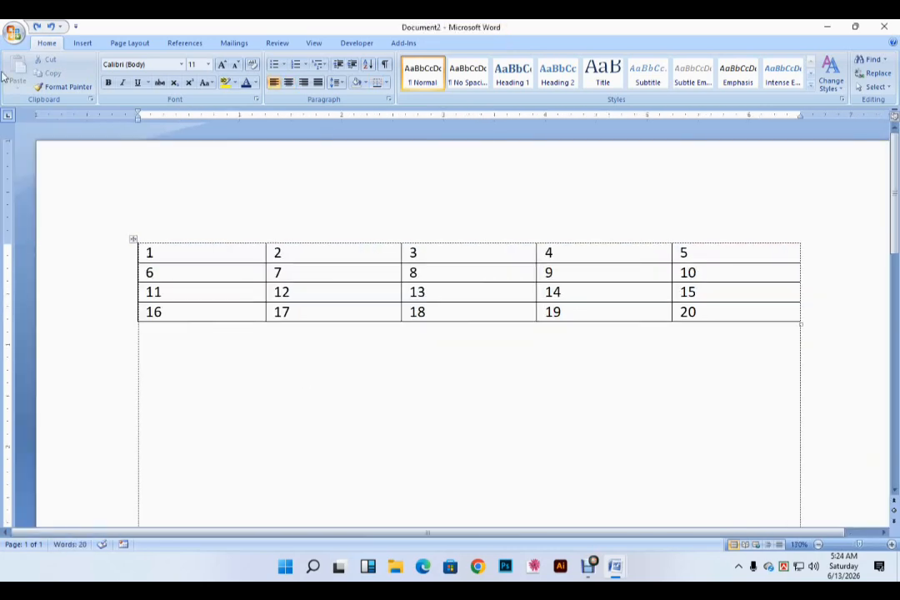
Draw a new table frame below the numbered table, about 6.8 inches wide and 1.8 inches high.
click(83, 43)
click(102, 73)
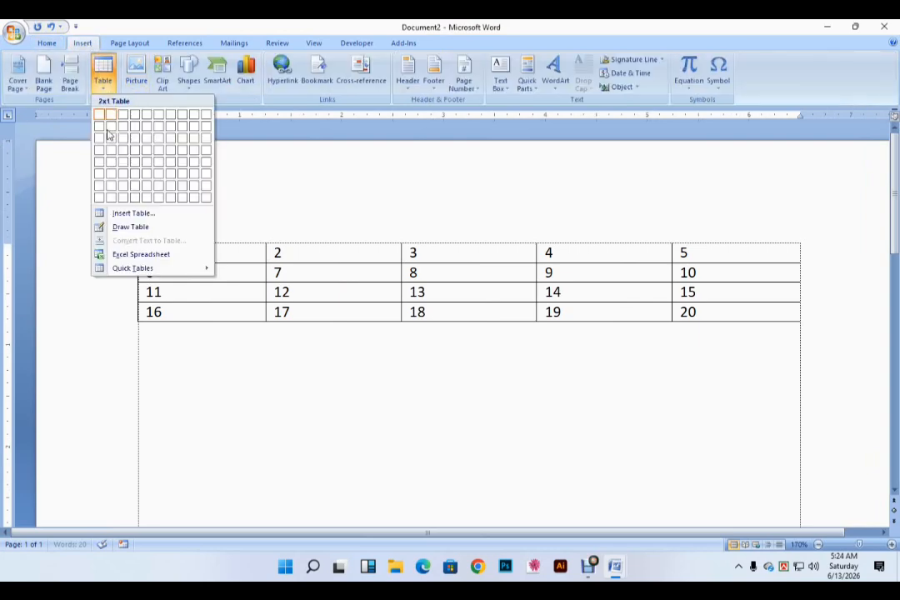
click(127, 228)
scroll(209, 235, down, 5)
mouse_move(137, 143)
mouse_down()
mouse_move(317, 233)
mouse_move(830, 321)
mouse_up()
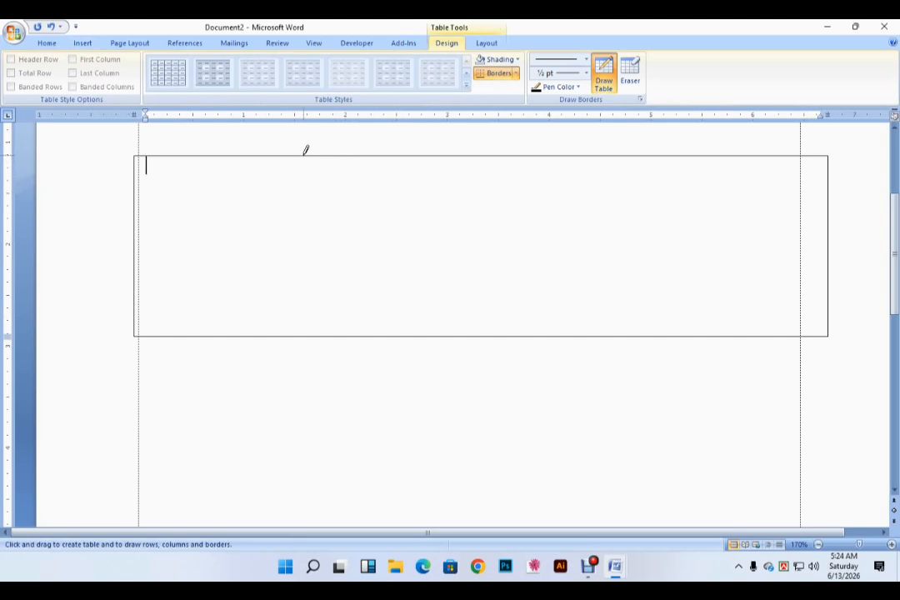
Draw three full-height vertical lines inside the new frame to divide it into four columns.
mouse_move(298, 158)
mouse_down()
mouse_move(288, 241)
mouse_move(298, 314)
mouse_up()
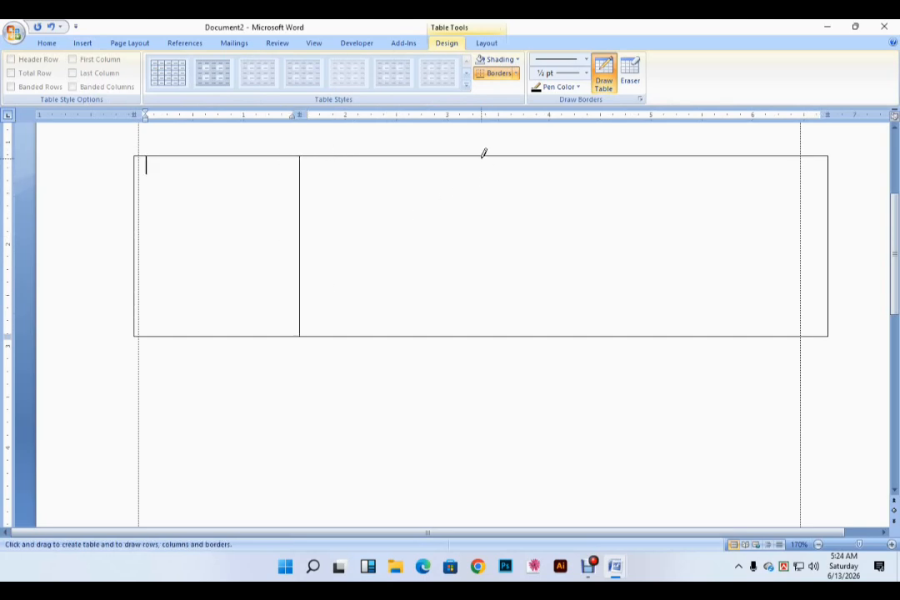
mouse_move(482, 153)
mouse_down()
mouse_move(500, 296)
mouse_move(496, 337)
mouse_up()
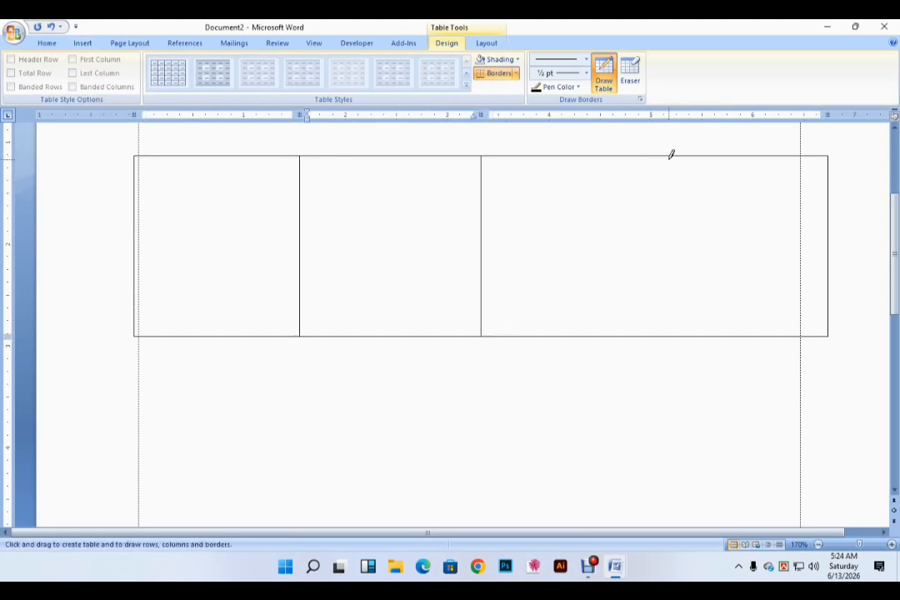
drag(671, 154, 677, 337)
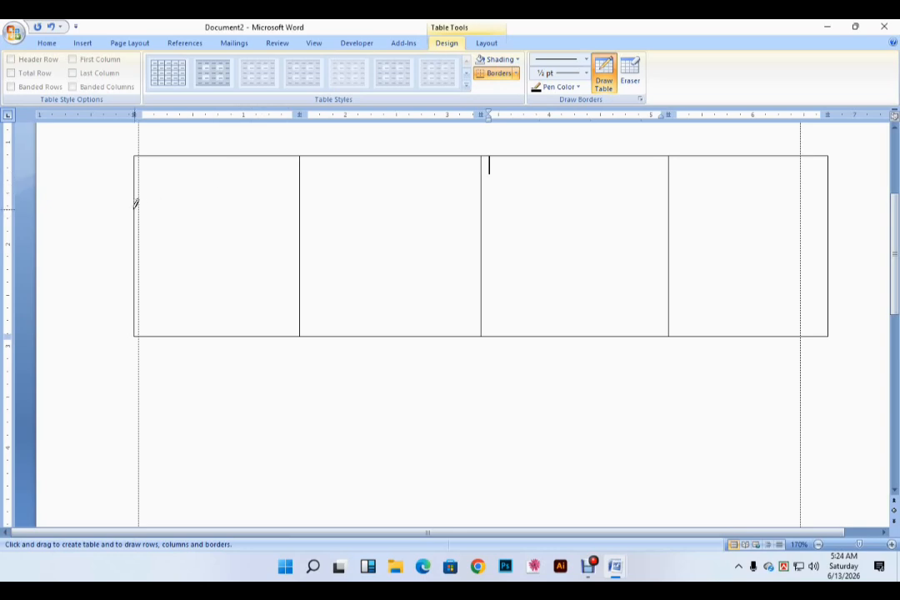
Draw three horizontal lines across the full width of the new table to divide it into four rows.
mouse_move(133, 200)
mouse_down()
mouse_move(581, 229)
mouse_move(810, 203)
mouse_up()
mouse_move(150, 277)
mouse_down()
mouse_move(868, 241)
mouse_move(779, 276)
mouse_up()
mouse_move(103, 313)
mouse_down()
mouse_move(514, 337)
mouse_move(771, 302)
mouse_up()
Subdivide the second row with a line across the first two columns, two more in the second column, and a short vertical line there.
drag(100, 236, 440, 218)
mouse_move(269, 247)
mouse_down()
mouse_move(460, 254)
mouse_move(447, 246)
mouse_up()
drag(261, 303, 384, 303)
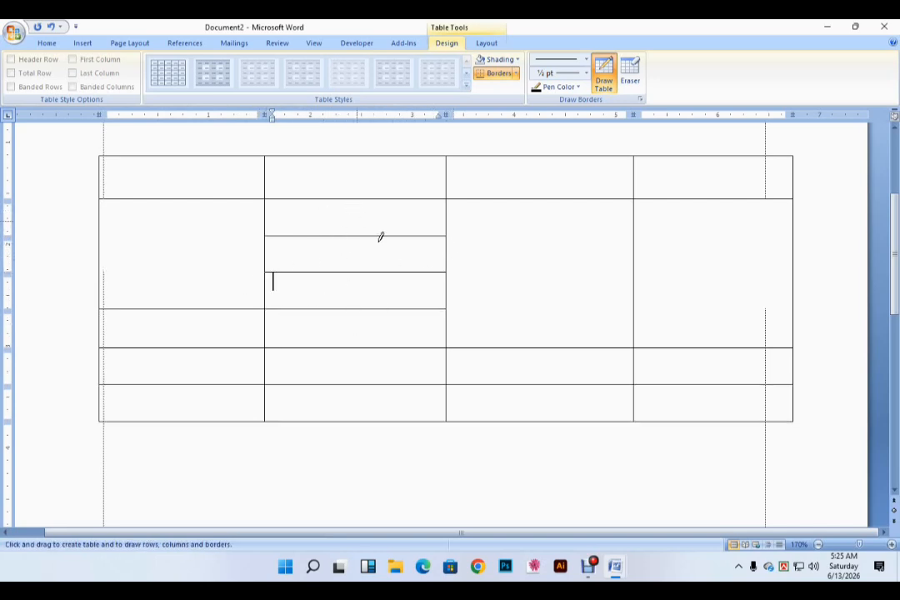
drag(360, 209, 357, 240)
Draw vertical lines splitting cells 2, 7, 3 and 8 of the numbered table, and a horizontal line splitting cell 13.
scroll(392, 303, up, 5)
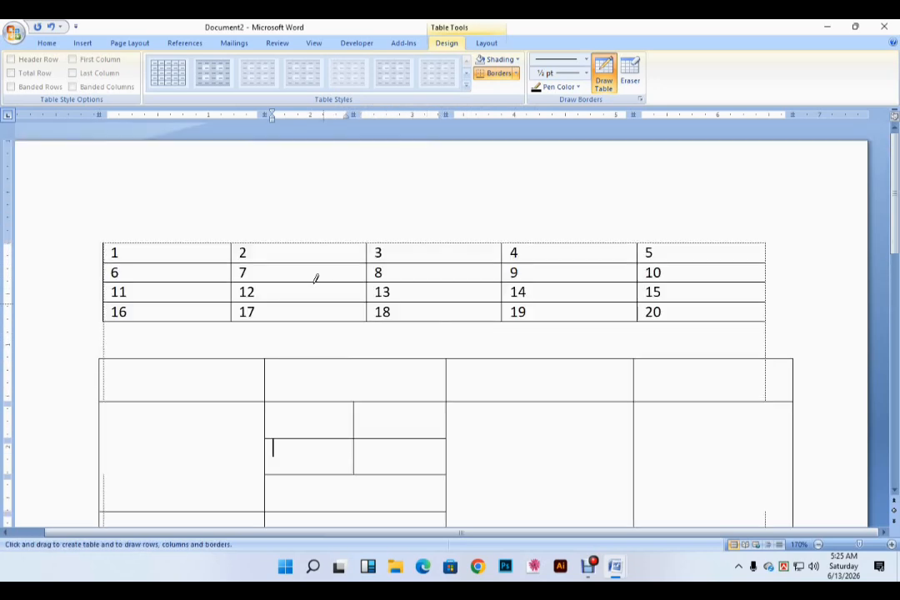
drag(303, 240, 301, 283)
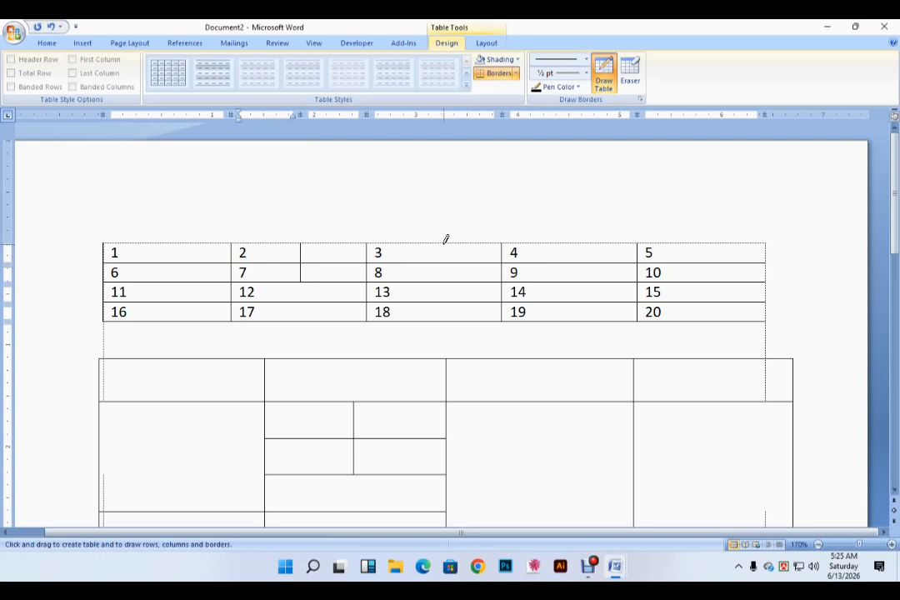
drag(446, 239, 443, 283)
drag(374, 290, 503, 291)
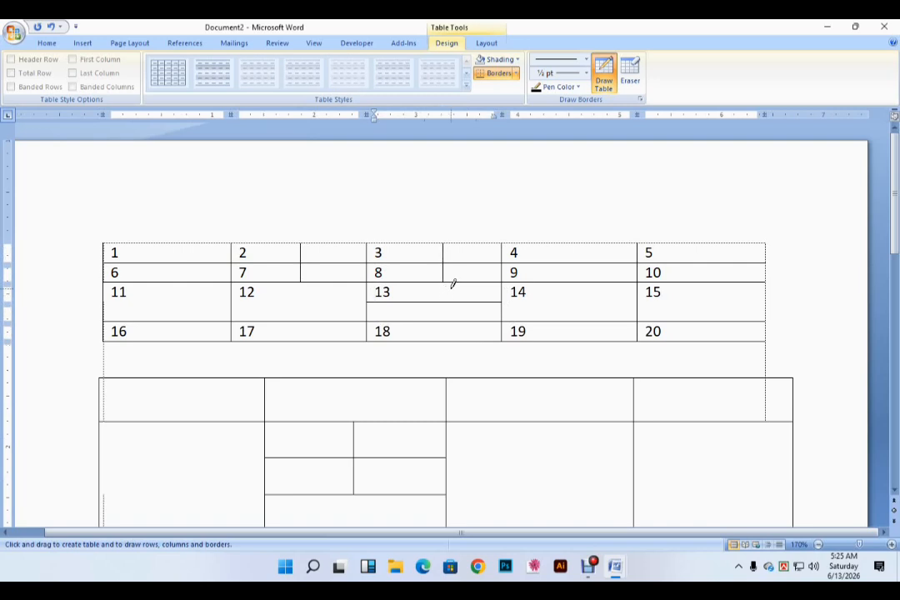
Erase the inner partitions of the numbered table's second and third columns with the Eraser.
click(635, 73)
mouse_move(393, 278)
mouse_down()
mouse_move(432, 289)
mouse_move(434, 281)
mouse_up()
drag(330, 253, 347, 291)
mouse_move(274, 254)
mouse_down()
mouse_move(324, 291)
mouse_move(330, 344)
mouse_up()
drag(421, 255, 468, 322)
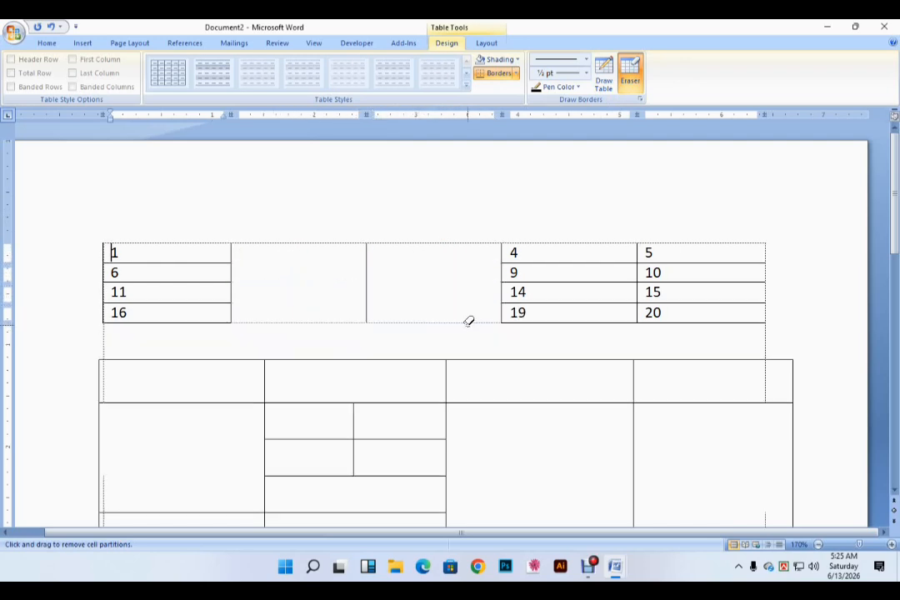
Undo the erased partitions and the extra lines drawn in the numbered table.
key(ctrl+z)
key(ctrl+z)
key(ctrl+z)
key(ctrl+z)
key(ctrl+z)
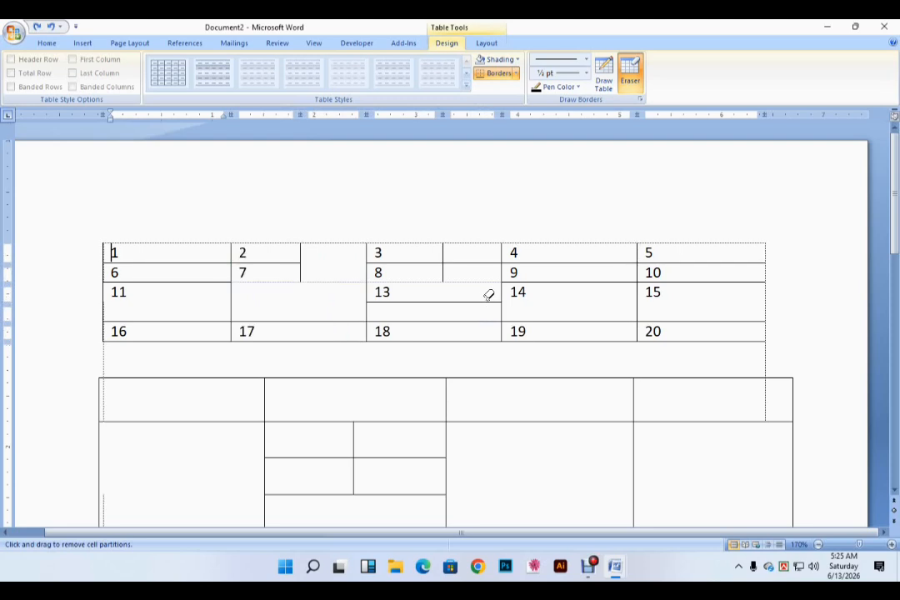
key(ctrl+z)
key(ctrl+z)
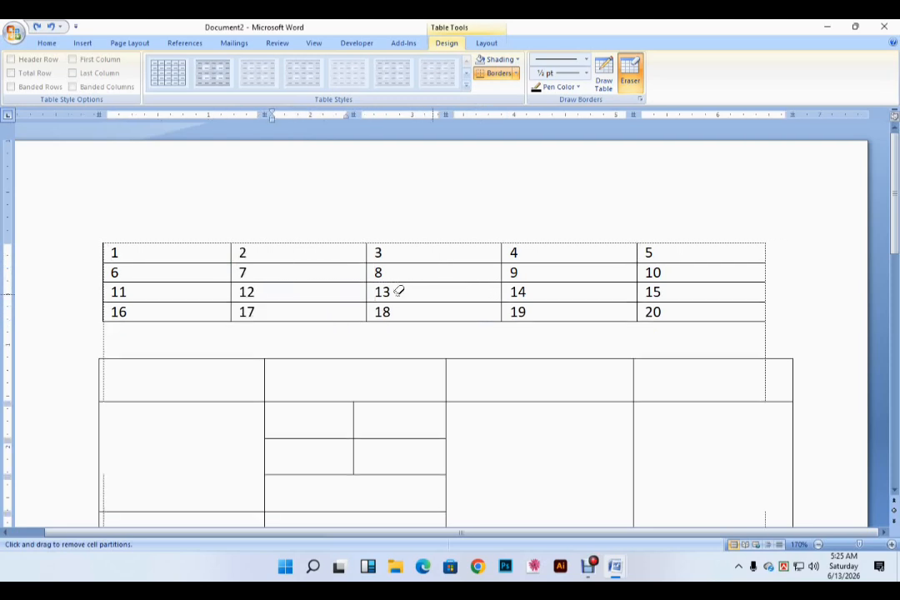
Switch from the Eraser back to the Draw Table tool.
click(79, 43)
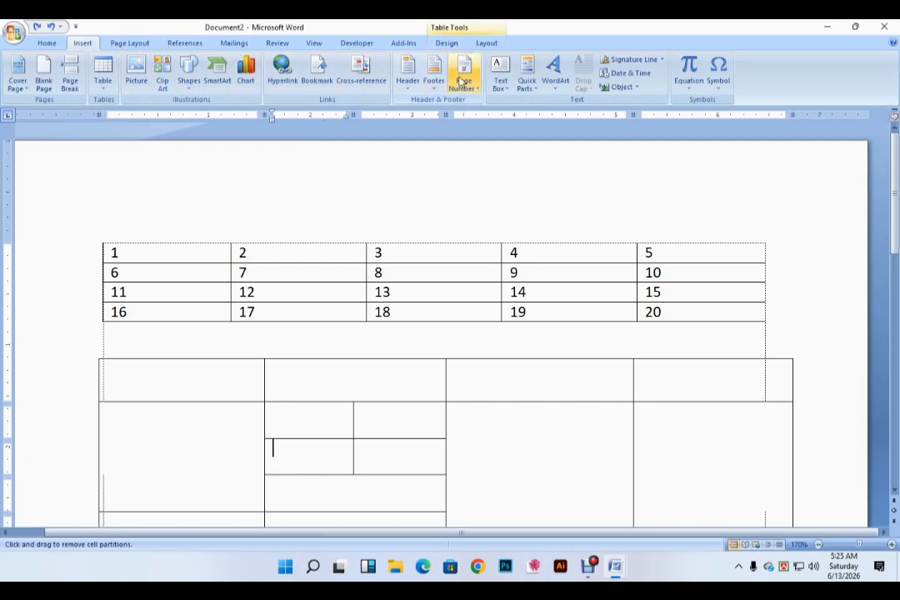
click(102, 73)
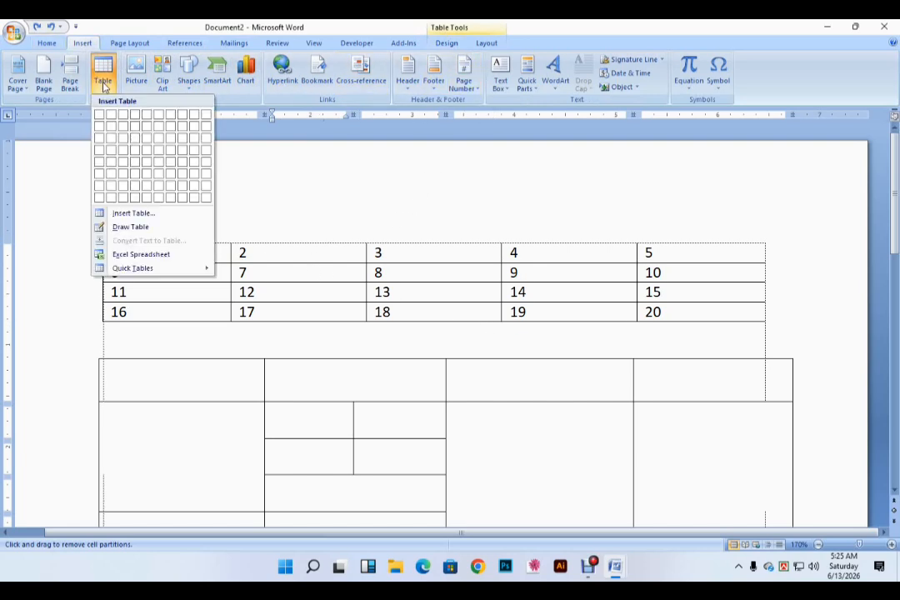
click(138, 227)
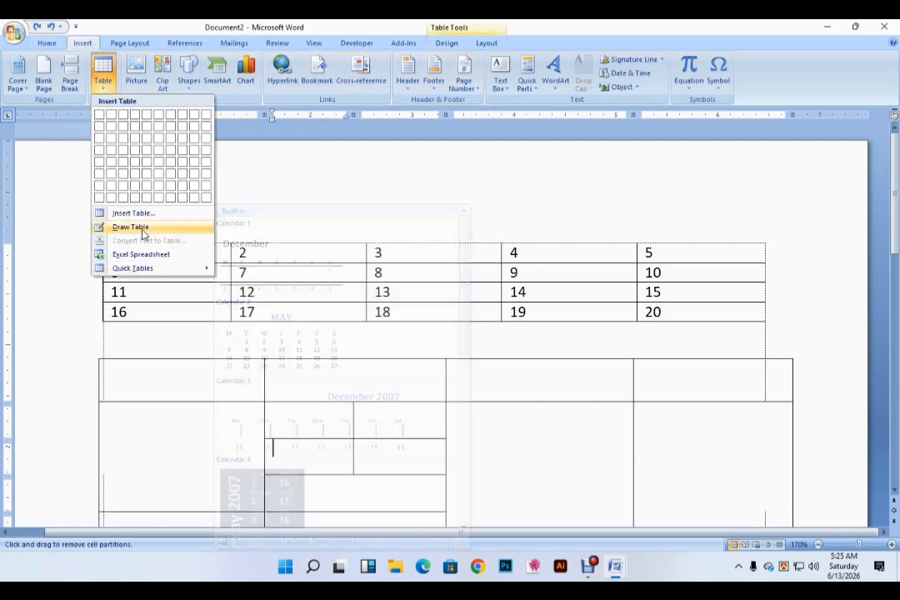
click(454, 294)
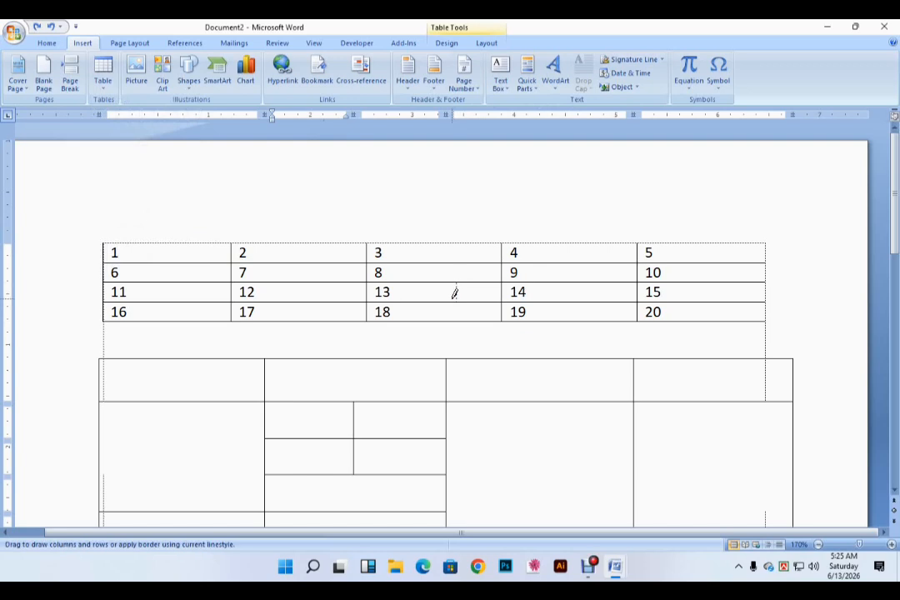
Draw a vertical line splitting cell 13 of the numbered table, and set the drawing pen to red with a 6 pt line weight.
drag(454, 294, 456, 302)
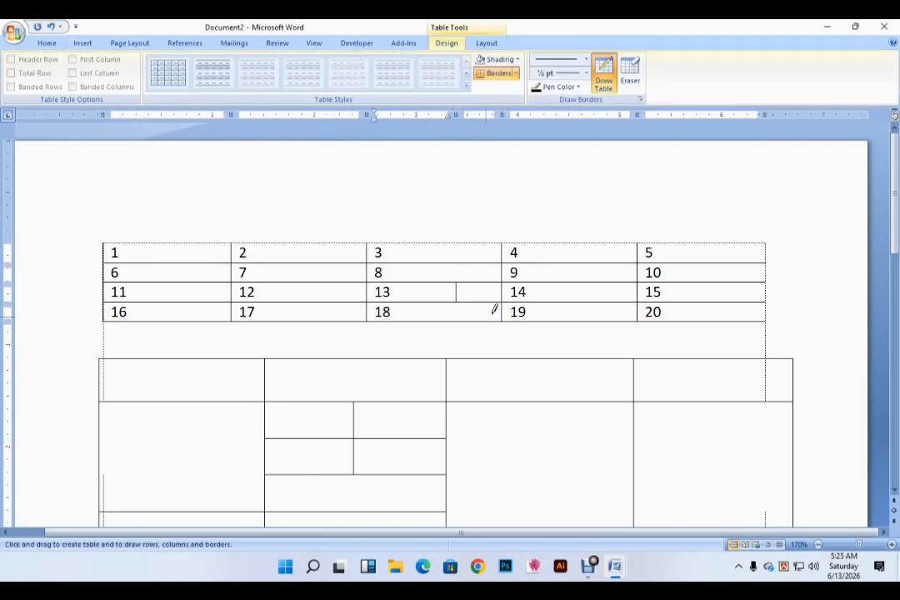
click(580, 89)
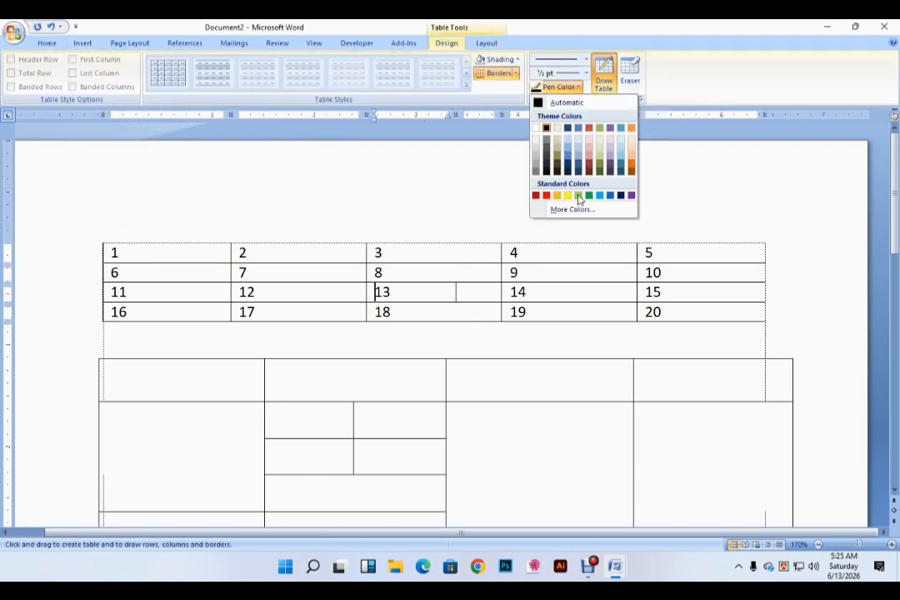
click(549, 195)
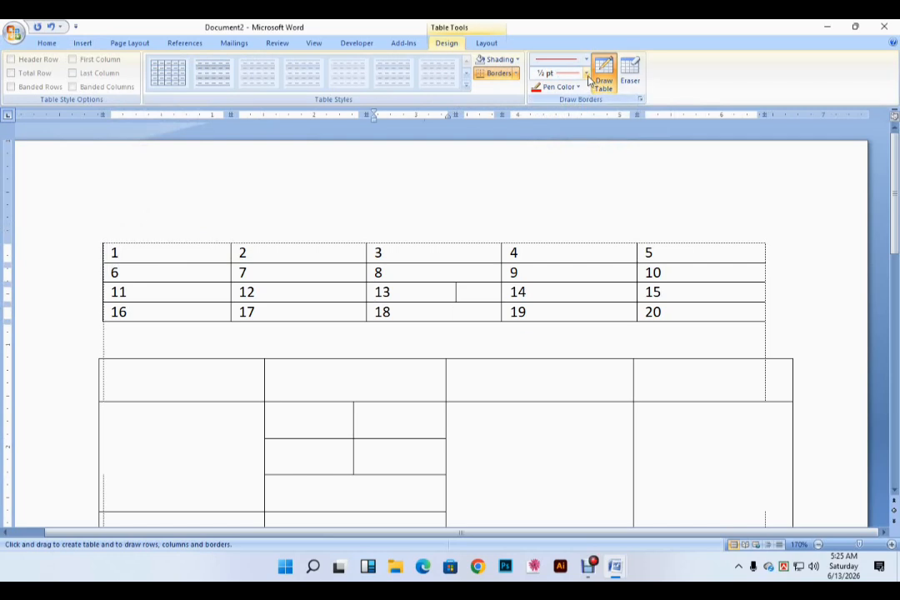
click(586, 74)
click(558, 218)
Apply the red 6 pt line to borders around cells 3, 8, 13 and 14 of the numbered table.
click(381, 260)
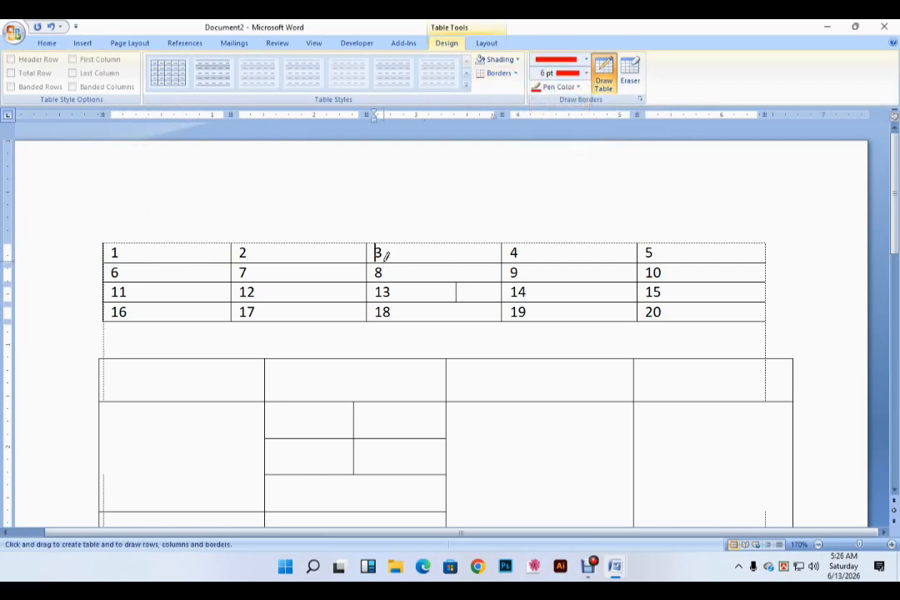
click(367, 258)
click(367, 288)
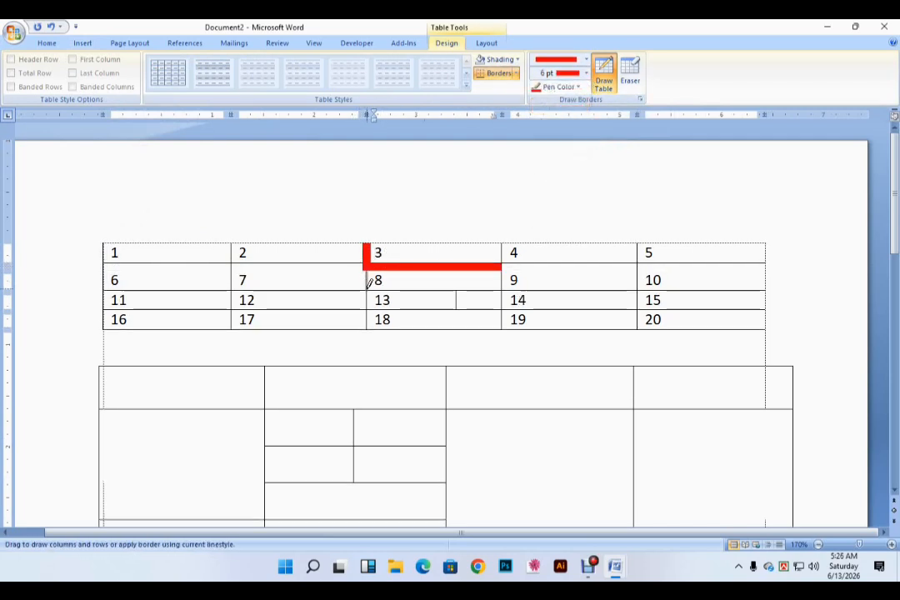
mouse_move(367, 297)
mouse_down()
mouse_move(373, 311)
mouse_move(436, 307)
mouse_up()
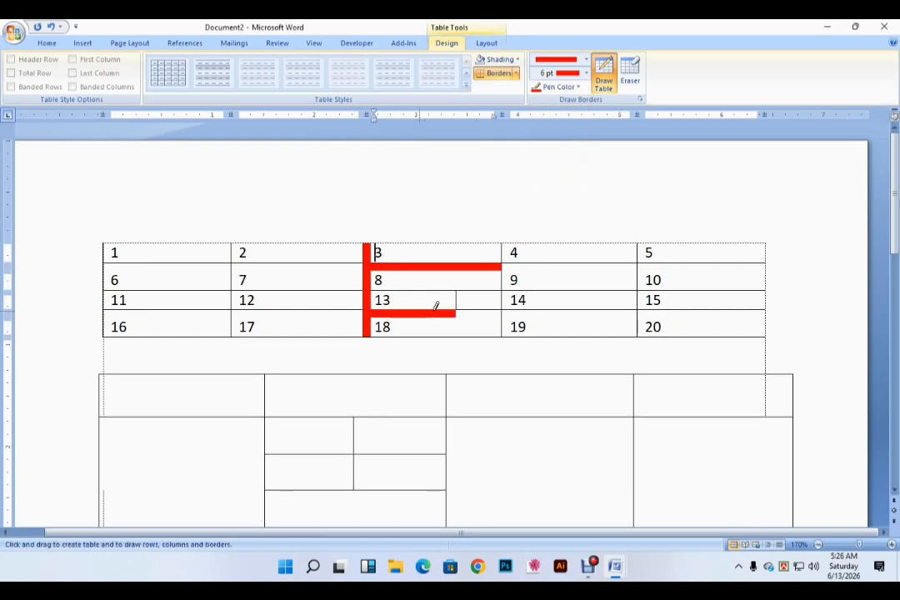
click(458, 301)
click(503, 309)
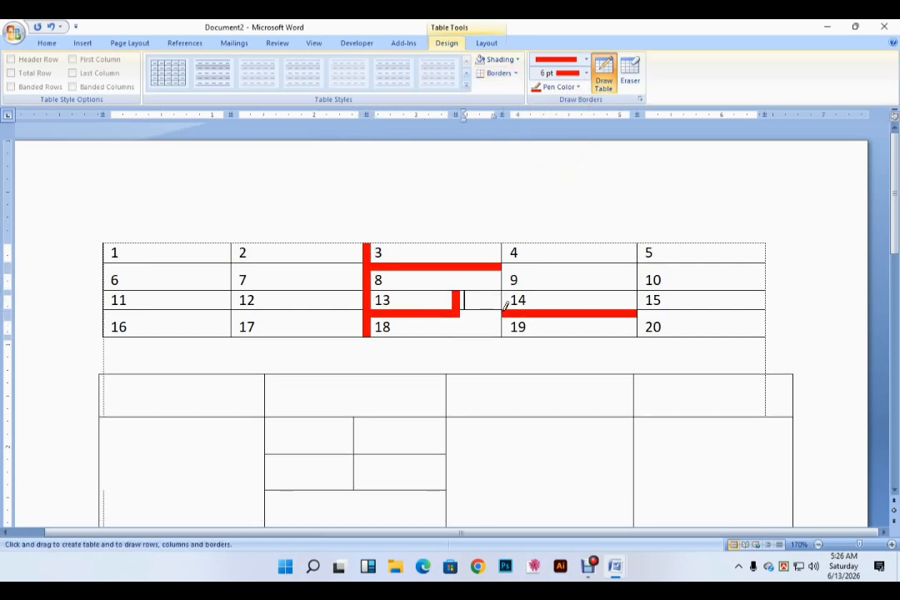
click(501, 298)
click(539, 290)
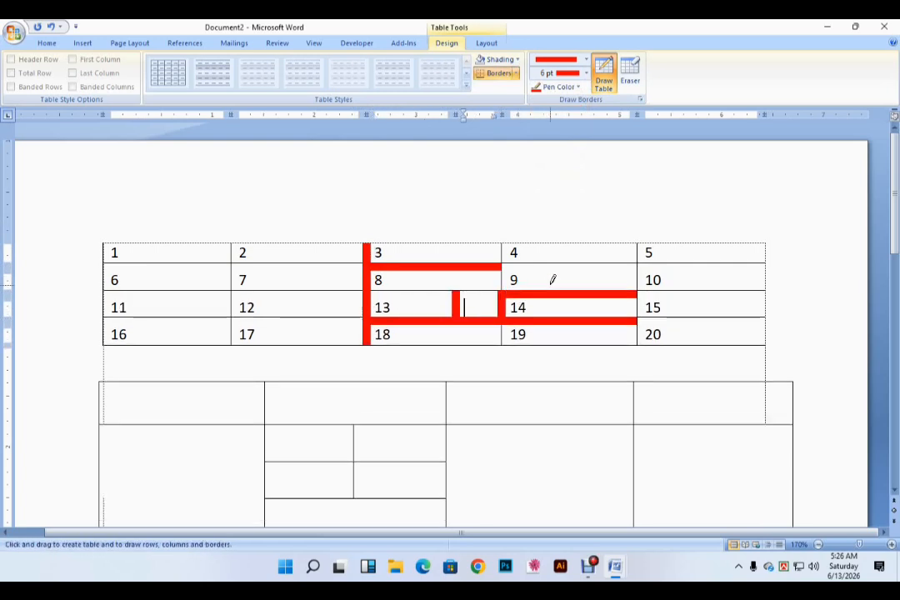
scroll(551, 279, down, 3)
scroll(552, 279, up, 3)
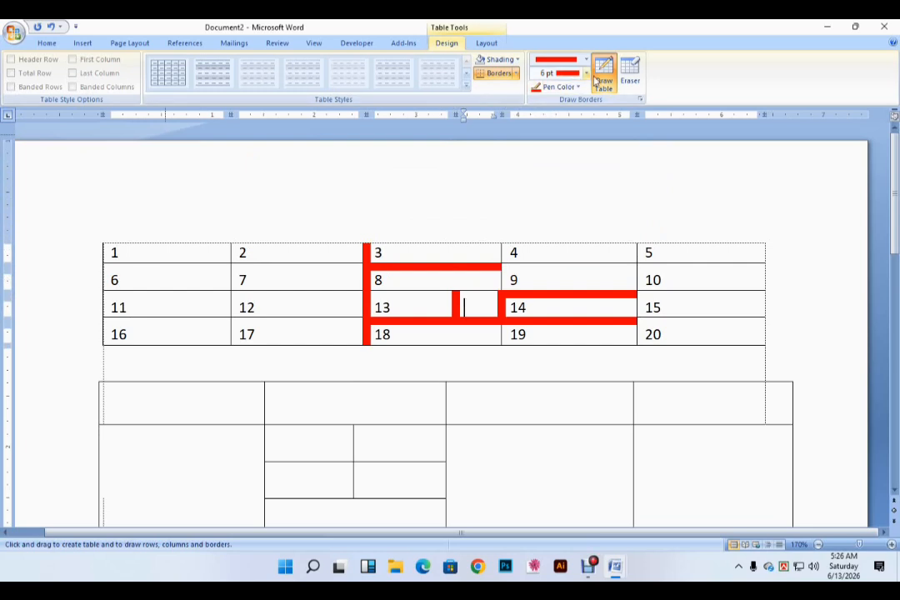
Leave Draw Table and undo the red borders, the cell 13 split and the hand-drawn table below the numbered table.
key(Escape)
key(ctrl+z)
key(ctrl+z)
key(ctrl+z)
key(ctrl+z)
key(ctrl+z)
key(ctrl+z)
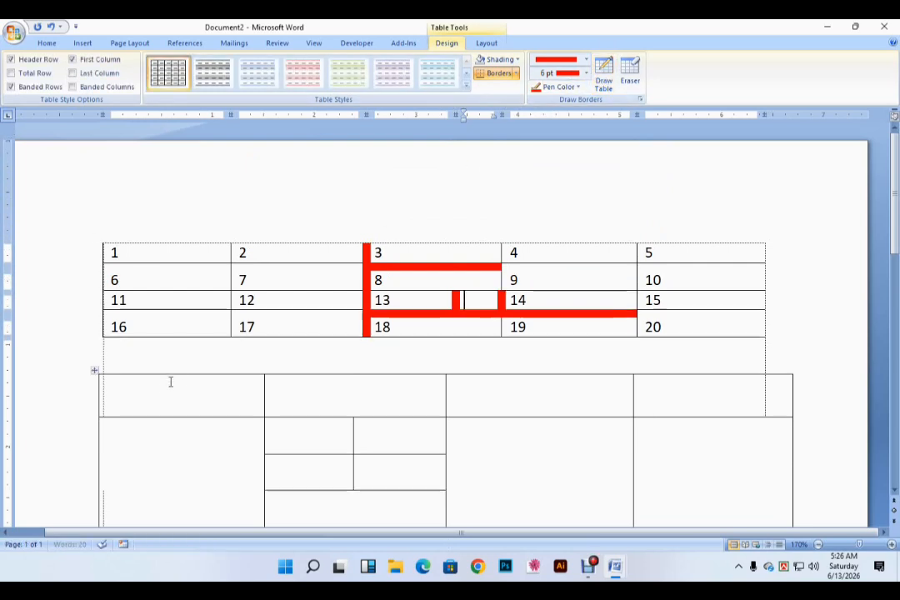
key(ctrl+z)
key(ctrl+z)
key(ctrl+z)
key(ctrl+z)
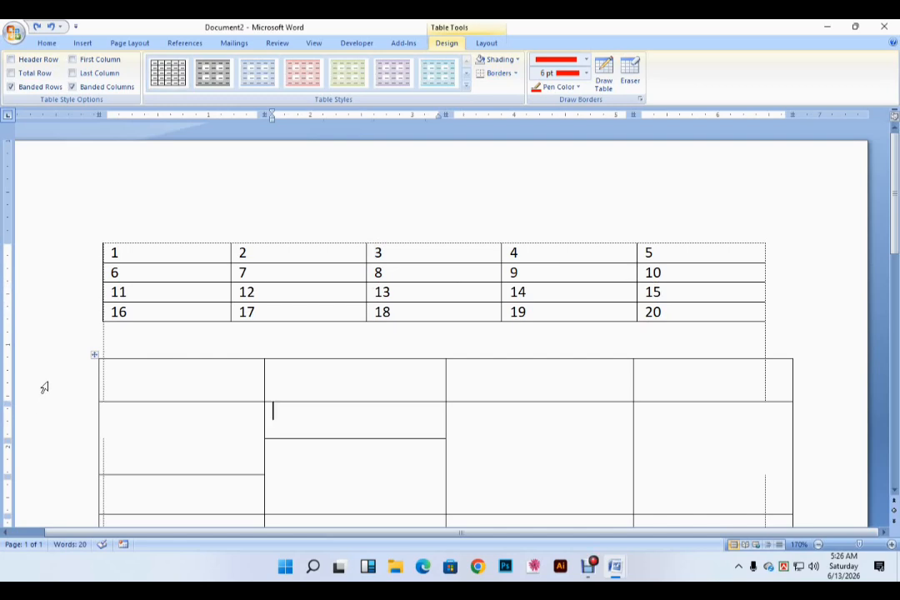
key(ctrl+z)
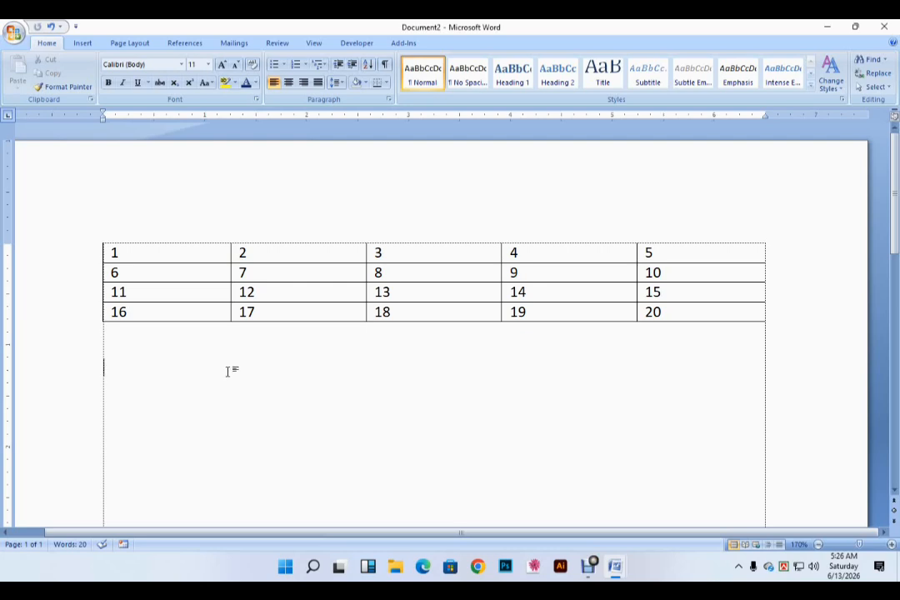
Insert an empty column to the right of the numbered table's last column.
click(681, 233)
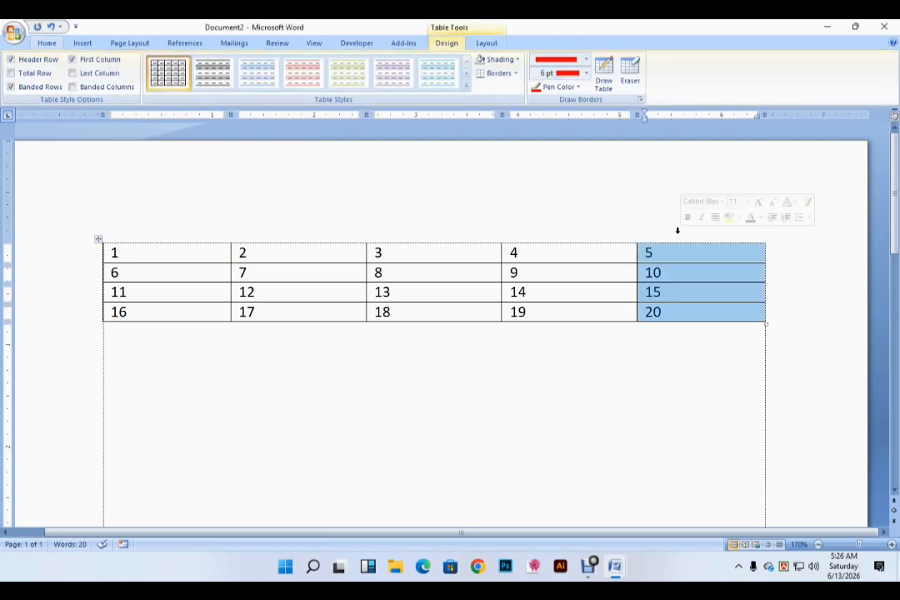
right_click(694, 258)
mouse_move(746, 306)
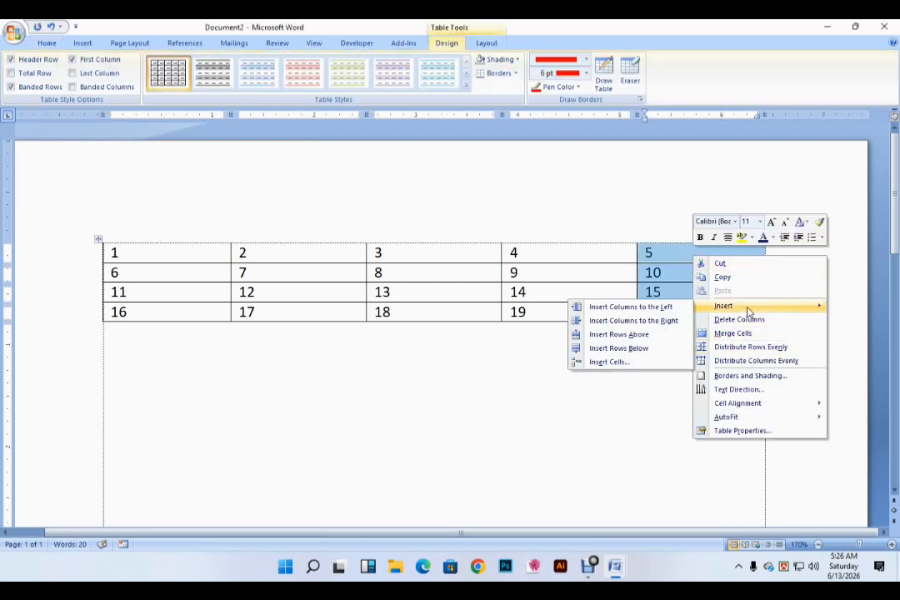
click(674, 321)
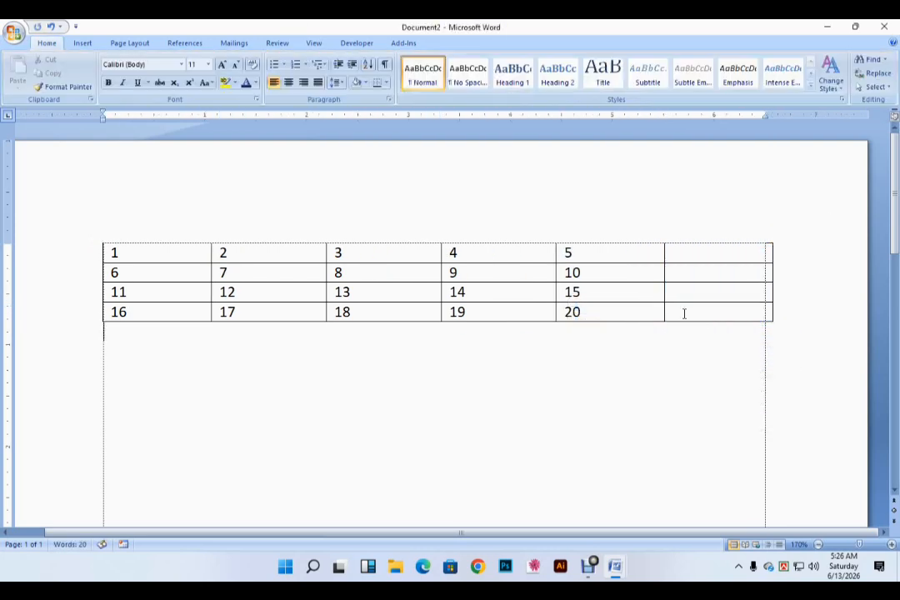
click(682, 257)
drag(684, 263, 667, 307)
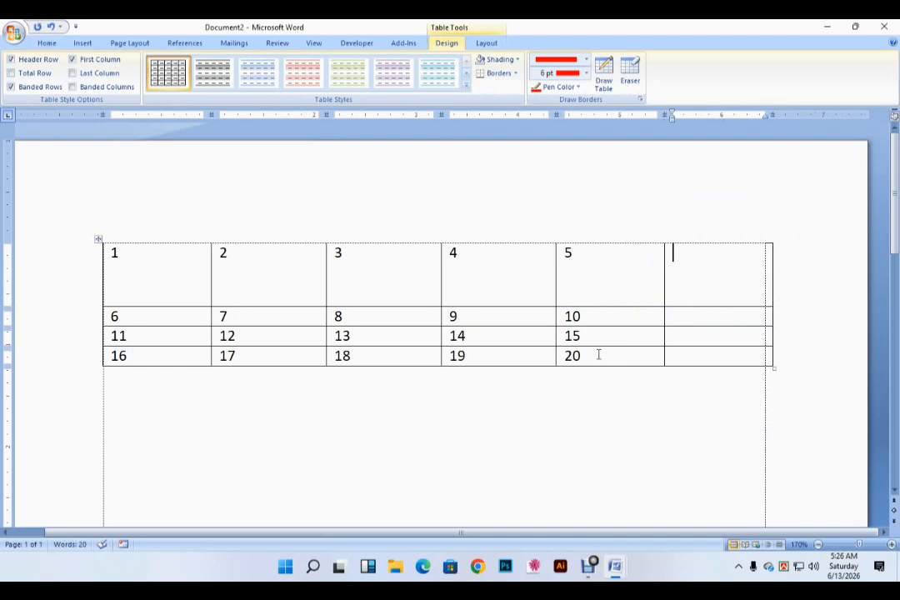
key(ctrl+z)
Insert an empty row below the numbered table's last row.
click(79, 315)
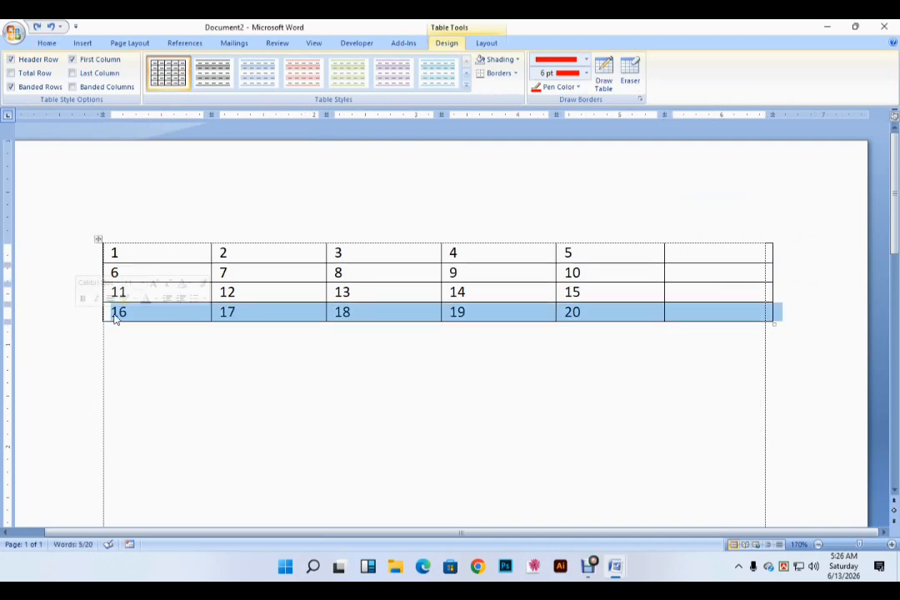
right_click(119, 318)
mouse_move(157, 364)
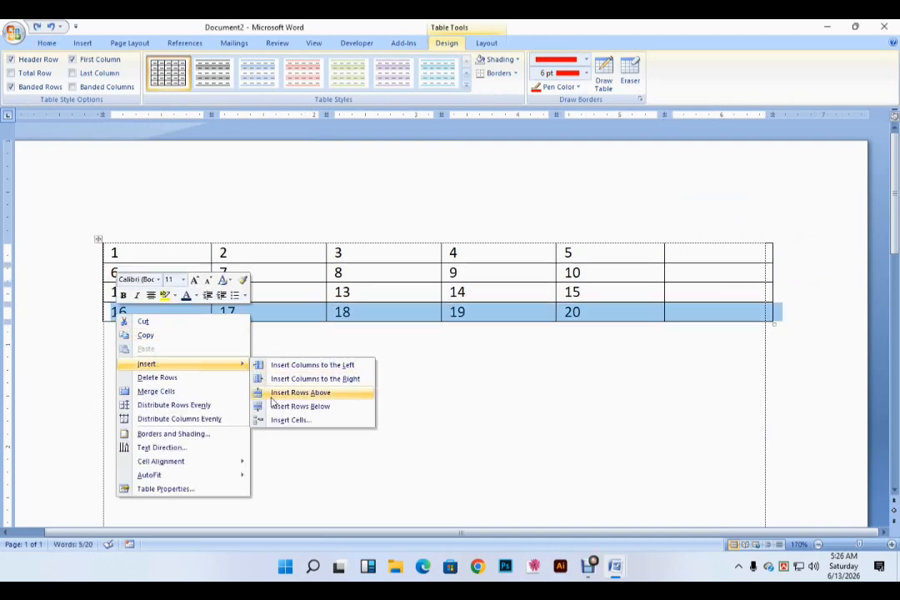
click(324, 407)
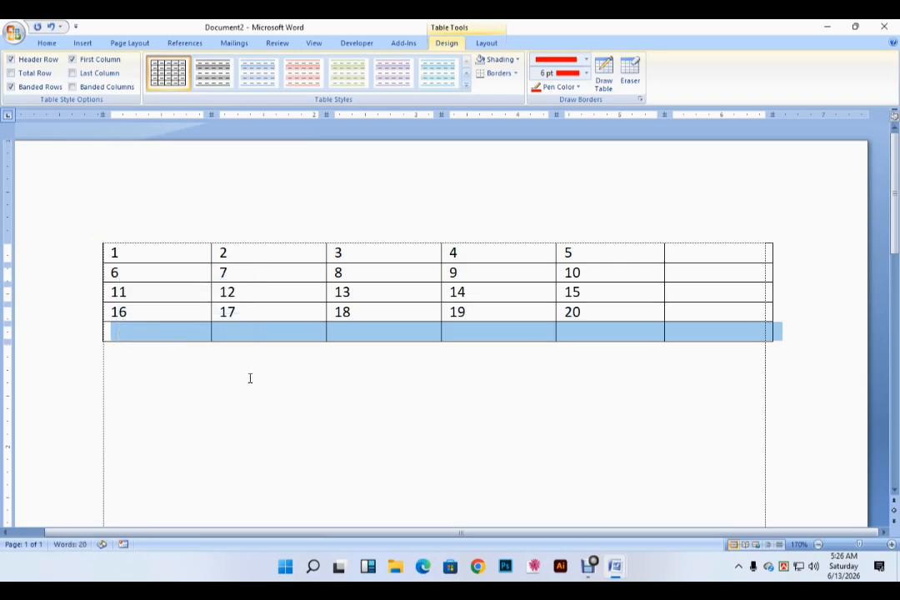
Insert the formula =SUM(LEFT) in the last cell of the numbered table's first row.
click(810, 332)
click(701, 261)
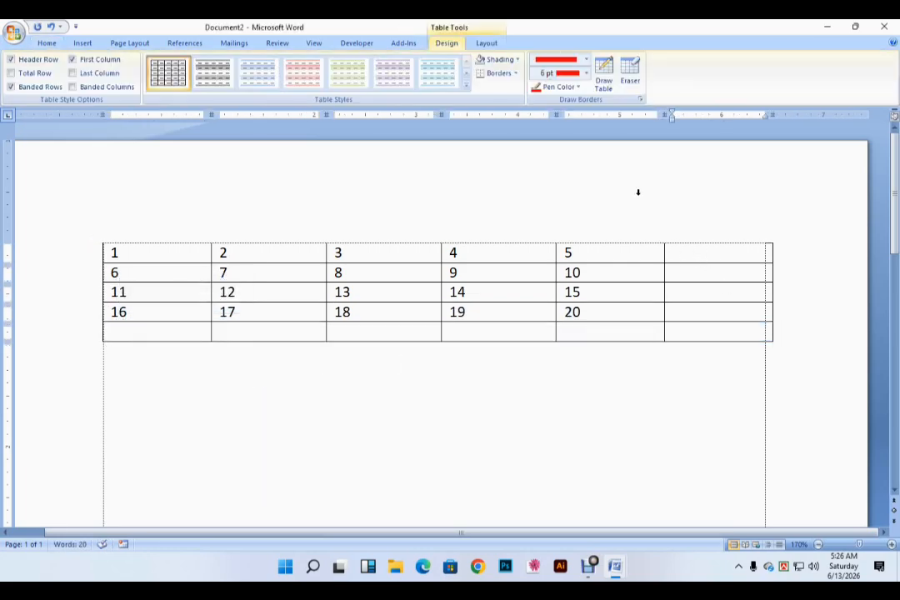
click(487, 42)
click(765, 73)
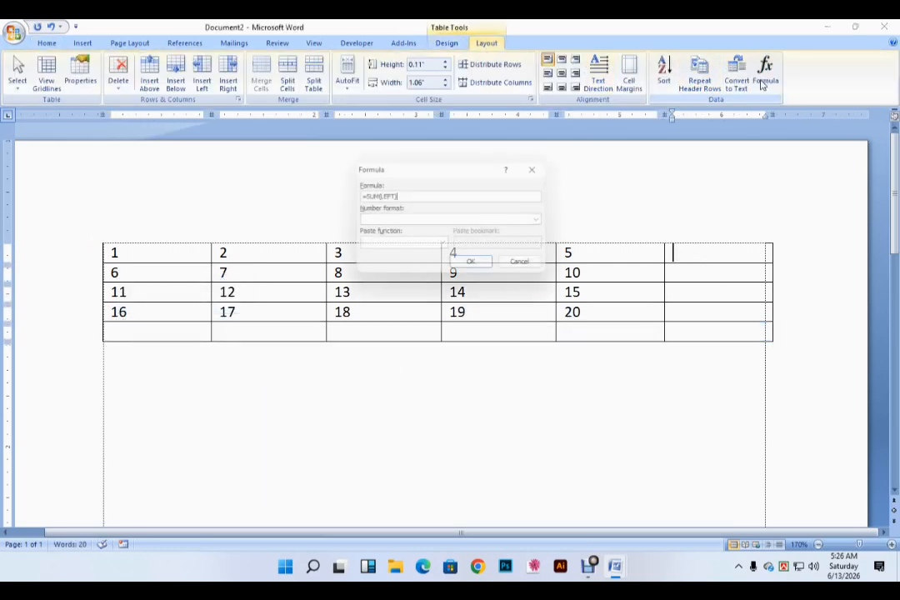
drag(430, 172, 363, 120)
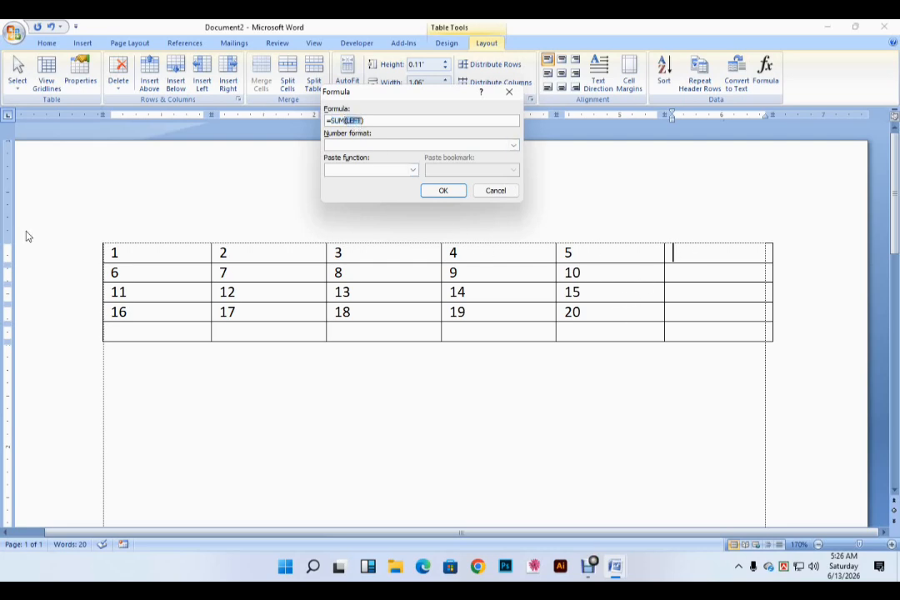
click(443, 190)
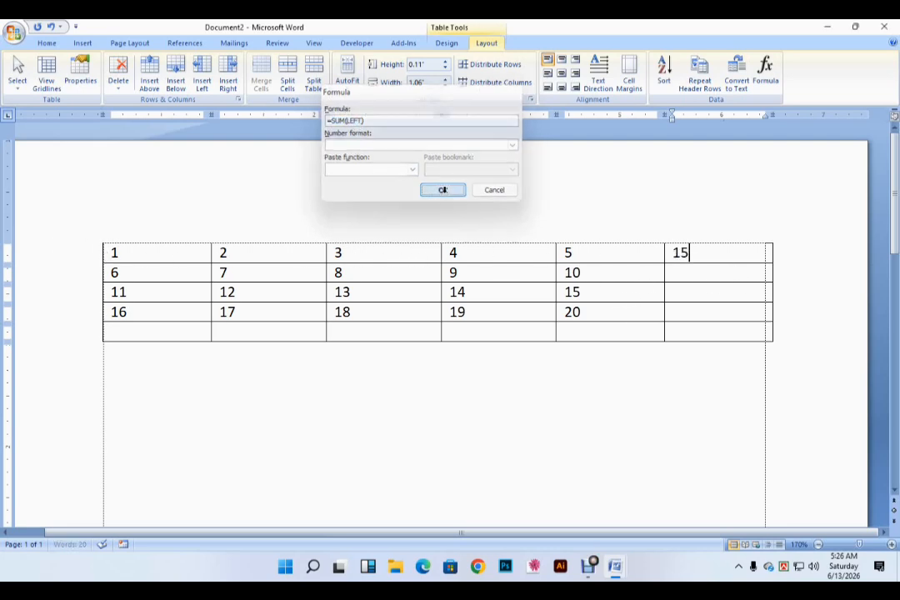
Insert the formula =SUM(LEFT) in the last cell of the third row, which starts with 11.
click(681, 255)
click(677, 292)
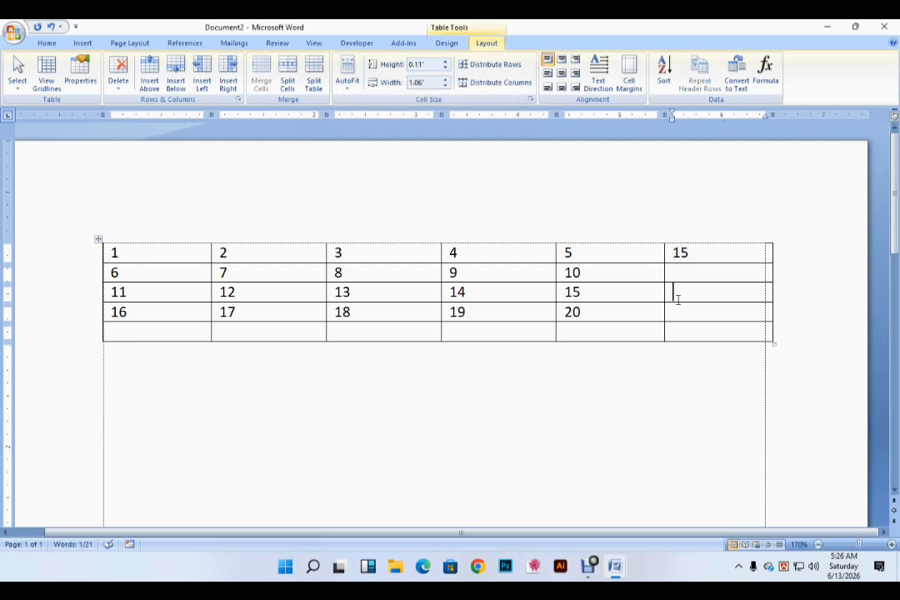
click(766, 71)
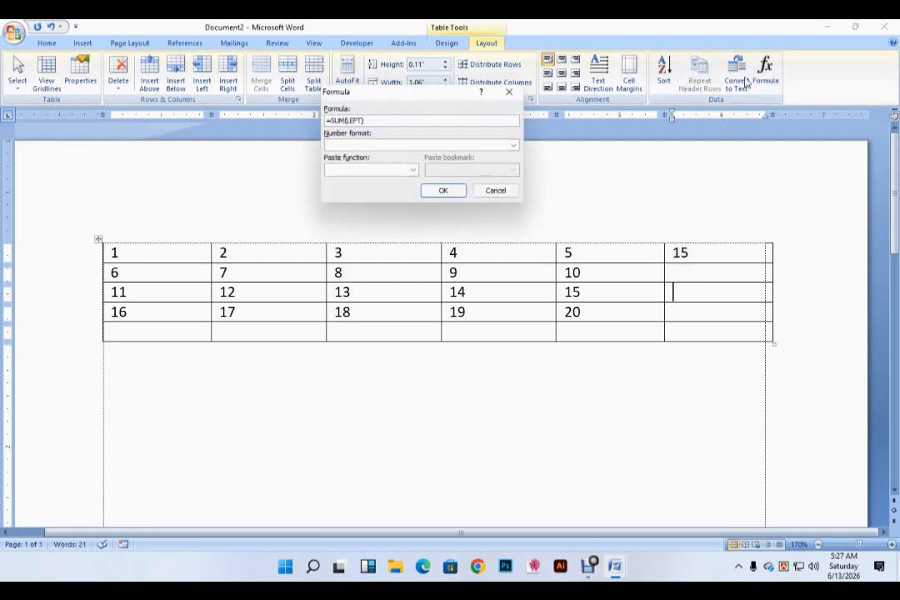
click(444, 191)
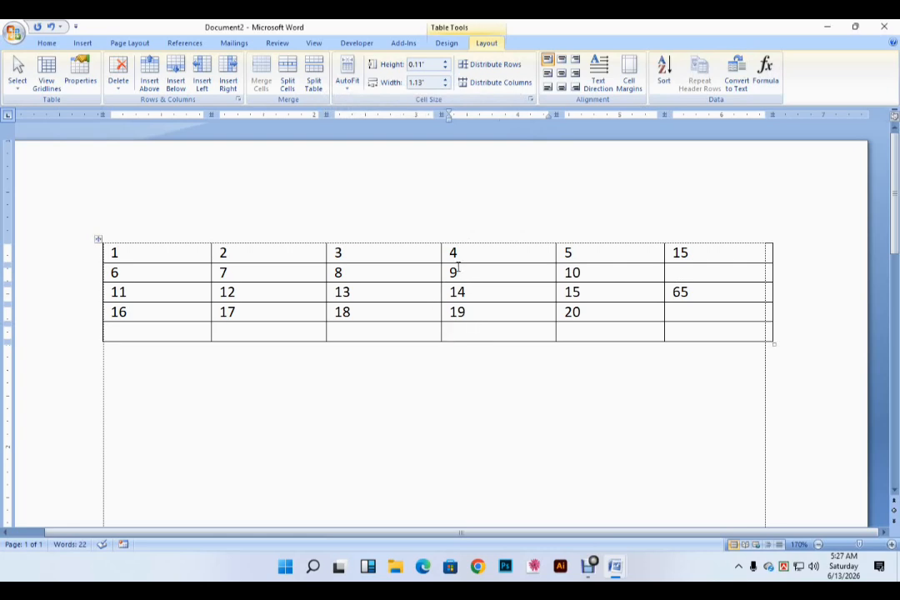
Insert the formula =SUM(ABOVE) in the empty bottom cell of the fourth column, below 19.
drag(455, 253, 466, 308)
click(464, 323)
click(765, 72)
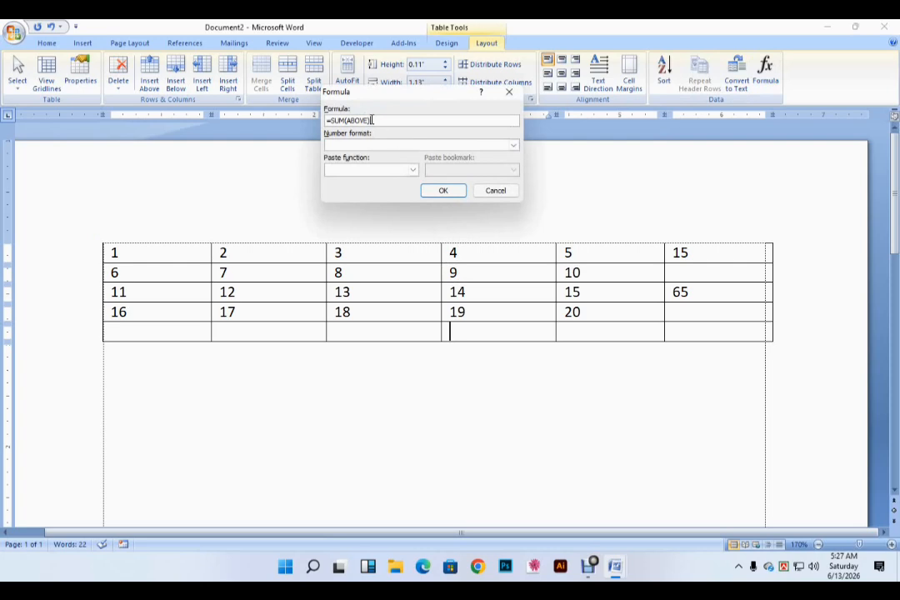
drag(372, 120, 328, 123)
click(443, 192)
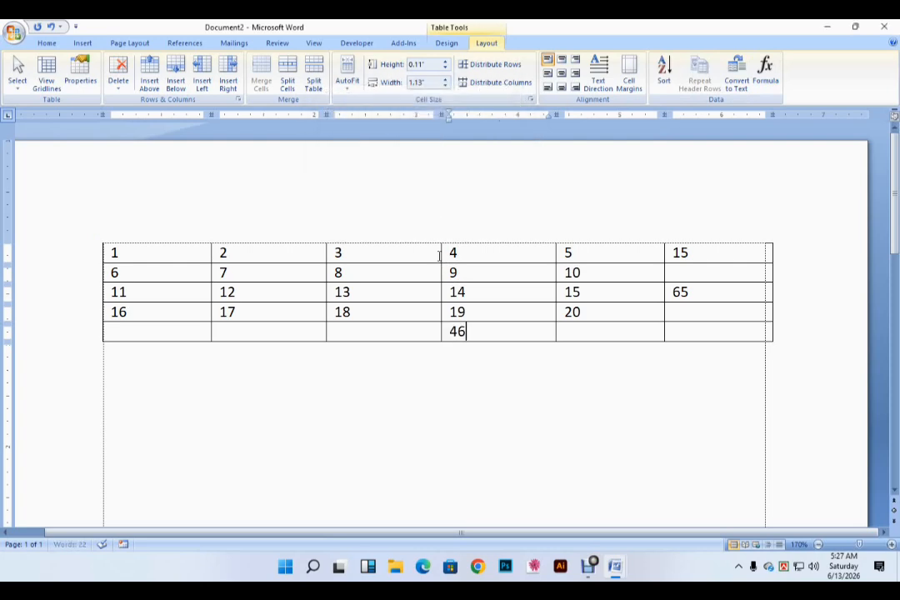
click(440, 334)
click(468, 354)
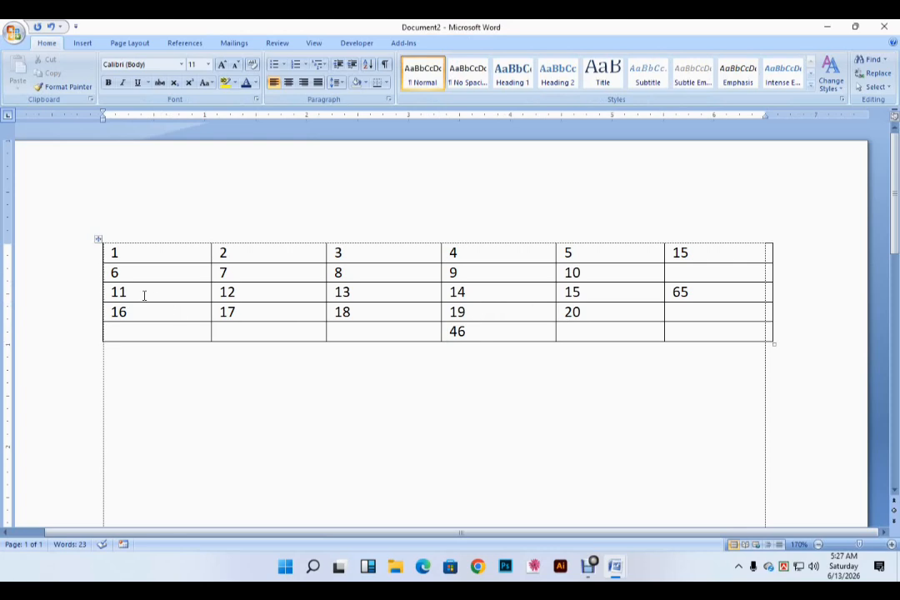
Examine the numbered table's columns from first to fifth to work out their letter references.
double_click(124, 293)
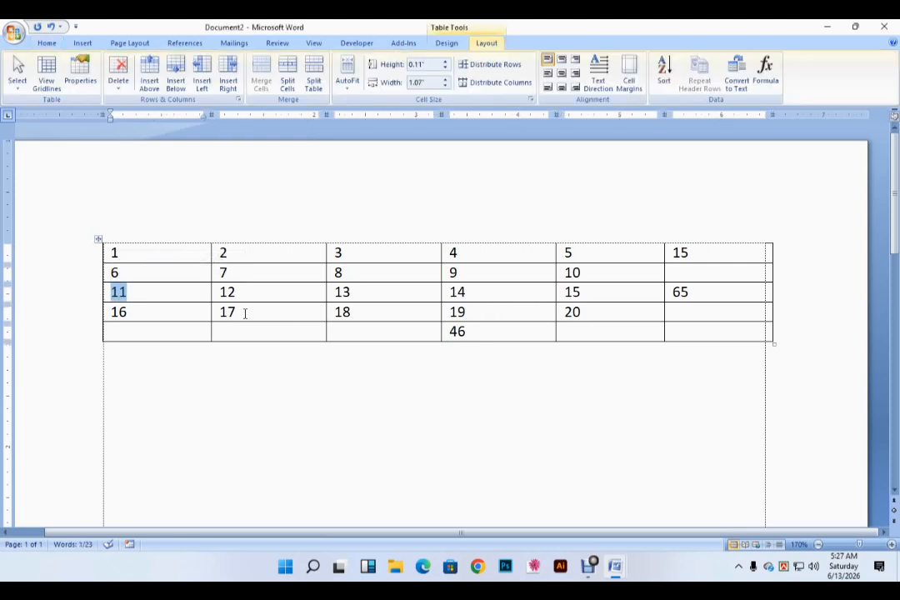
double_click(224, 312)
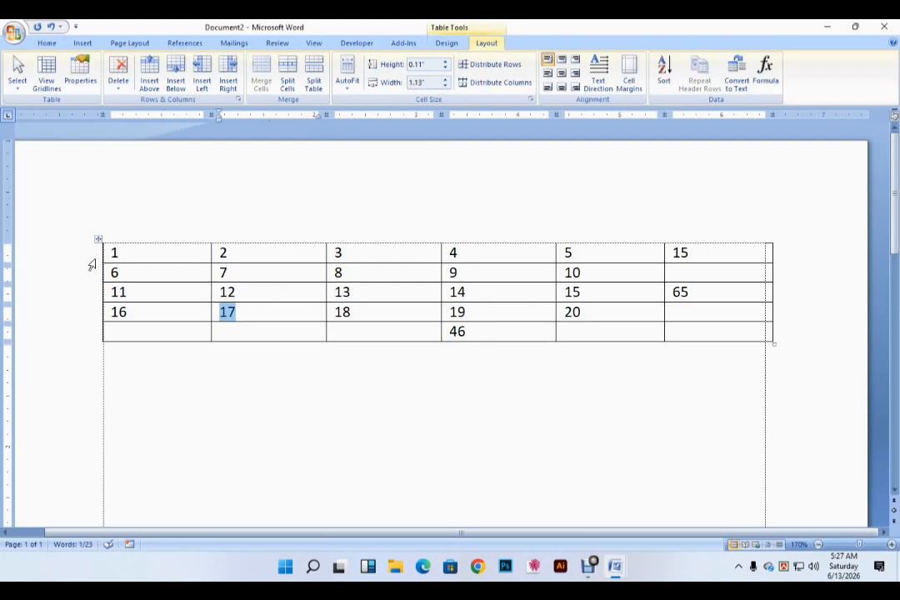
click(163, 223)
click(267, 237)
click(367, 236)
click(473, 239)
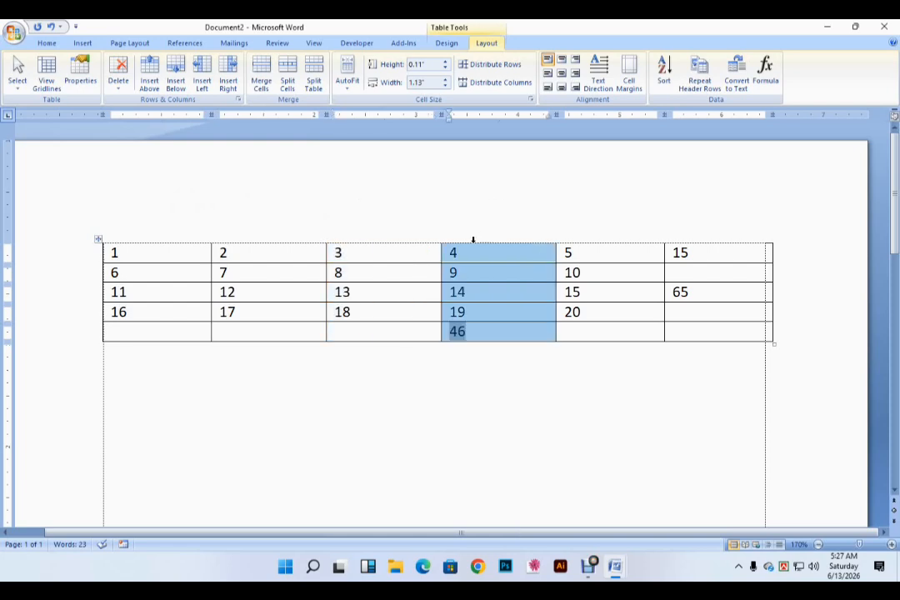
click(158, 227)
click(234, 231)
click(367, 242)
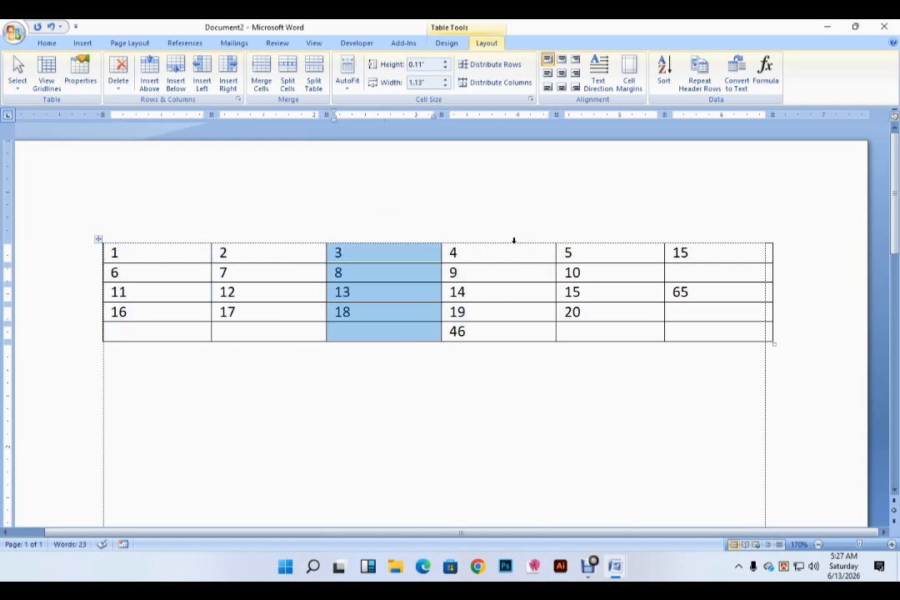
click(513, 241)
click(583, 235)
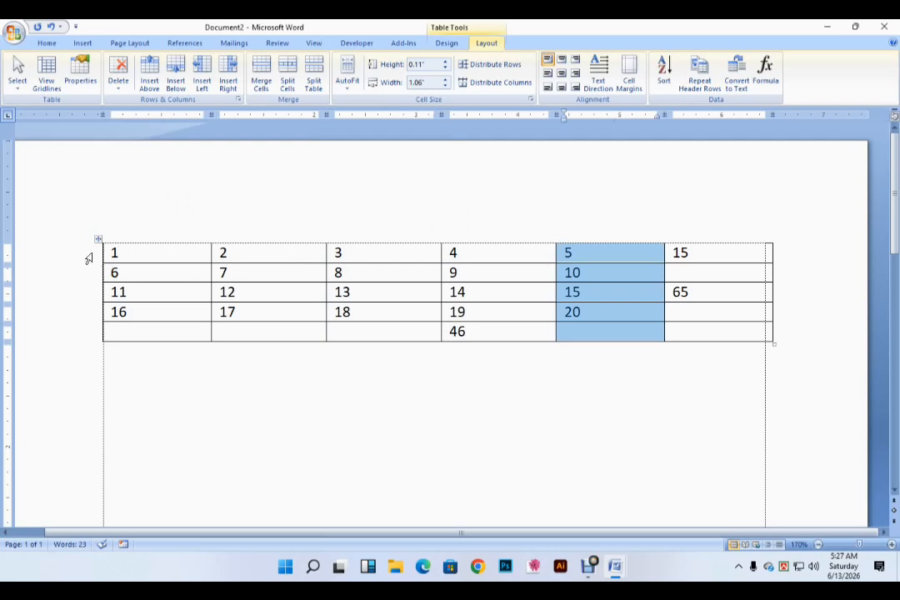
Examine the table's first four rows and the cells holding 16, 8 and 14 to work out their cell references.
click(90, 253)
click(82, 272)
click(79, 293)
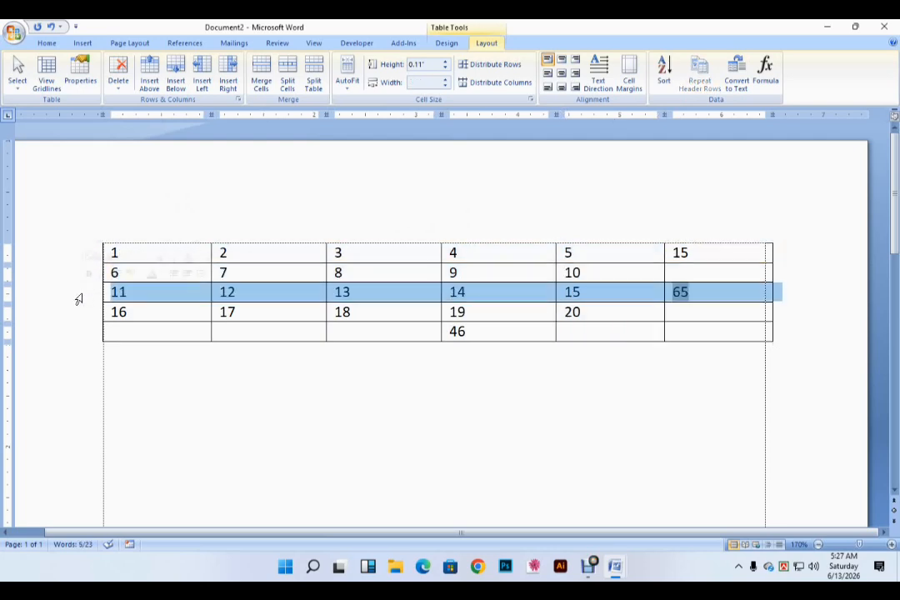
click(79, 312)
click(199, 372)
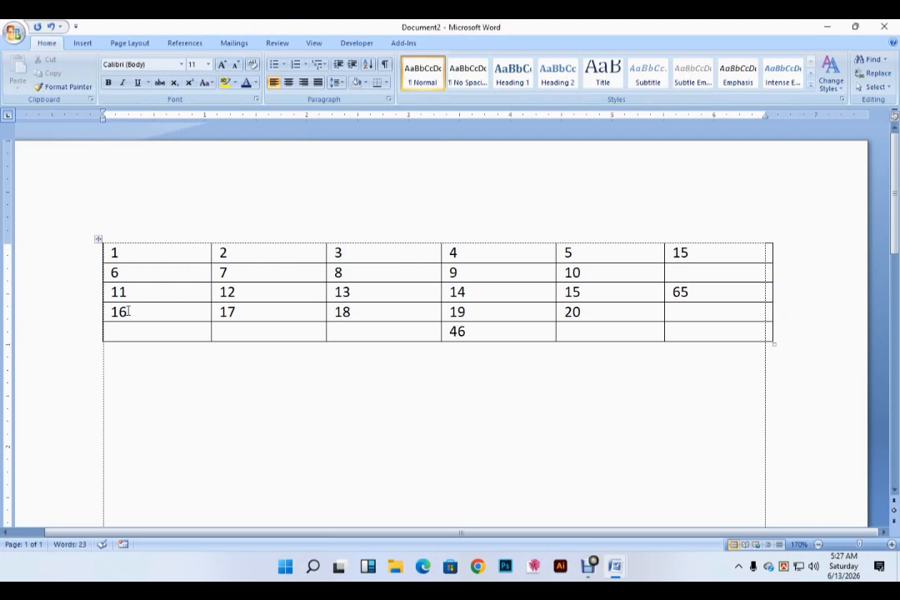
drag(125, 312, 111, 314)
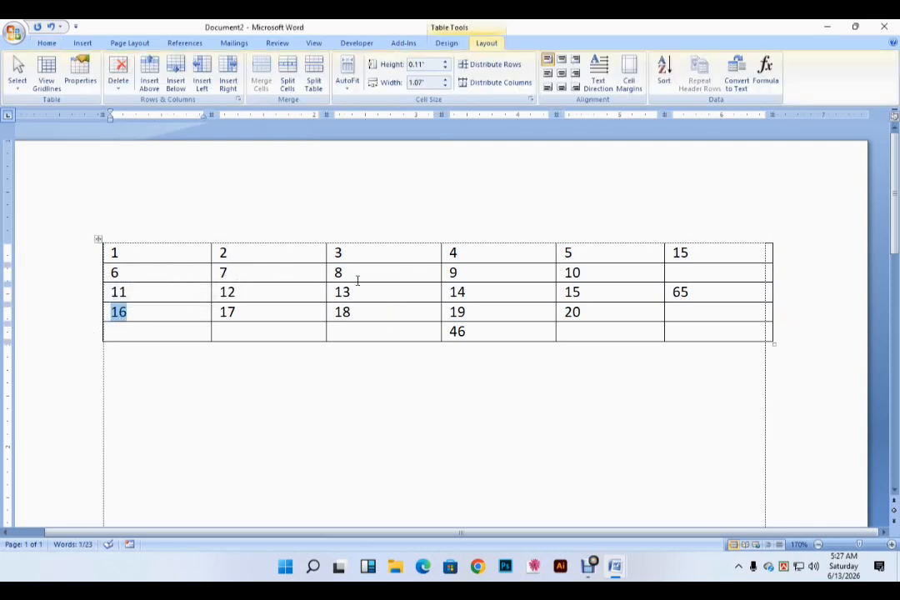
drag(350, 275, 334, 274)
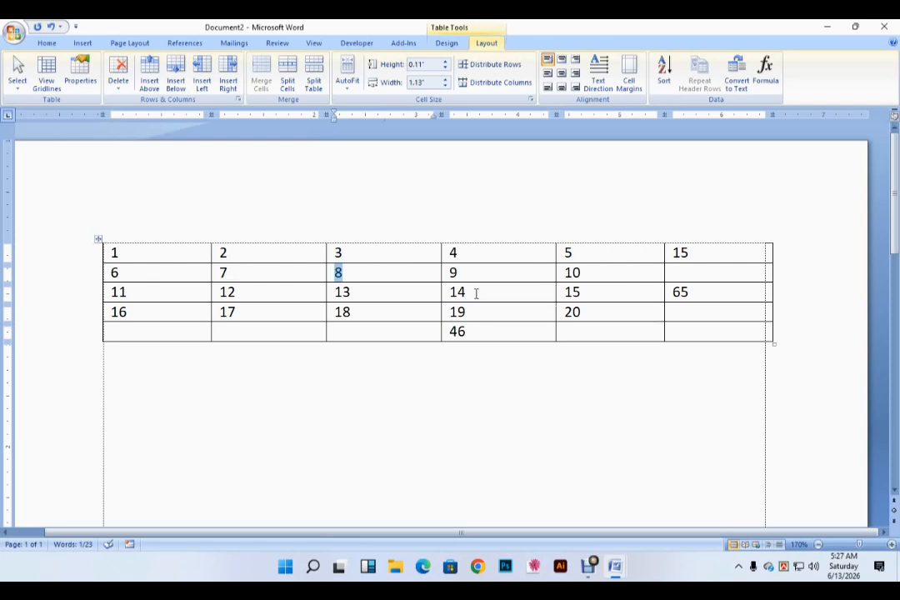
drag(476, 292, 448, 292)
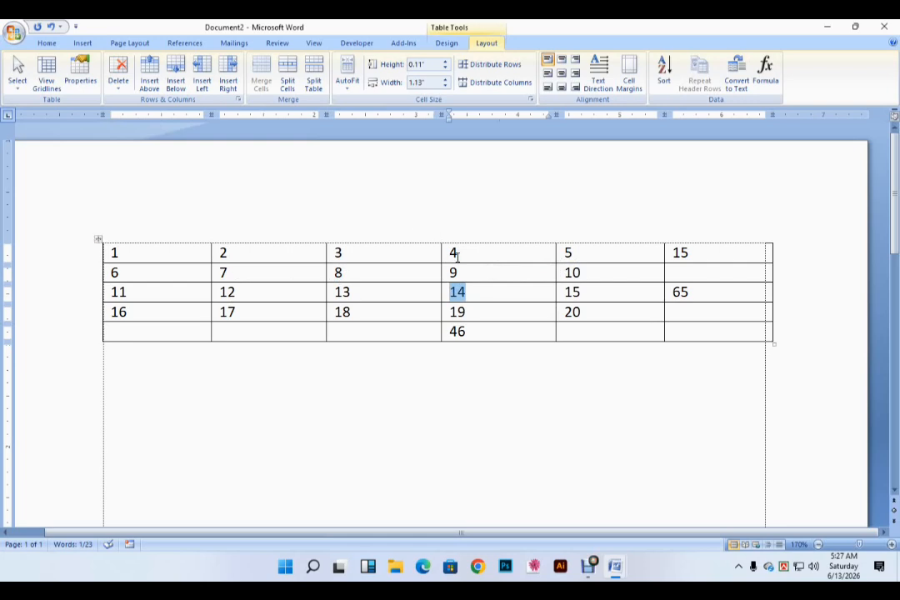
Insert the formula =a3+b2 in the empty bottom cell of the second column, below 17.
click(256, 334)
click(765, 74)
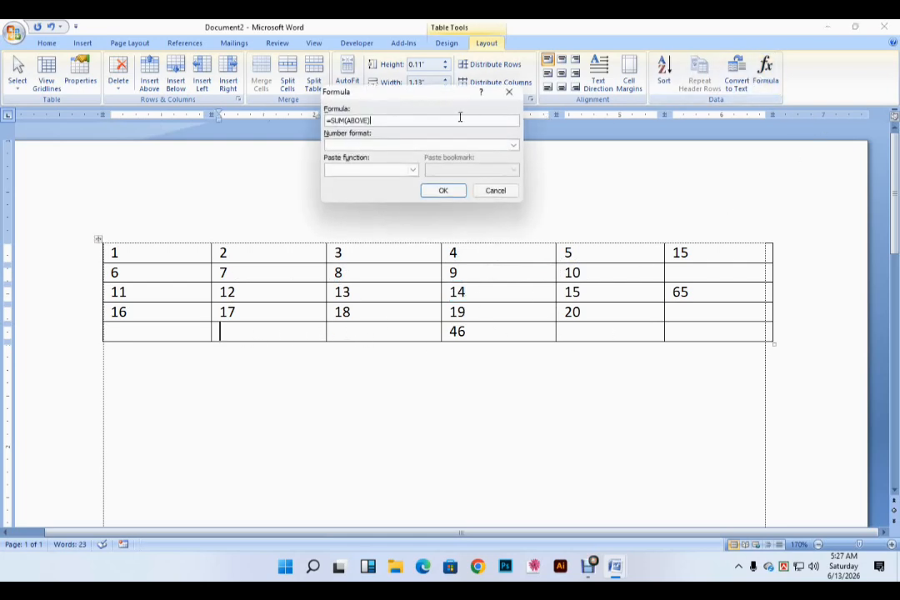
drag(380, 123, 334, 123)
key(BackSpace)
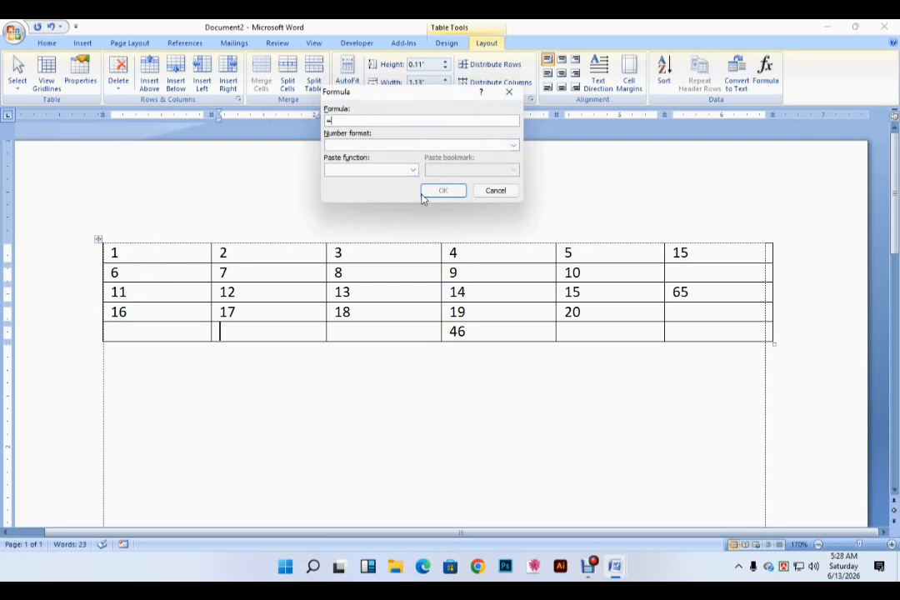
text(a3)
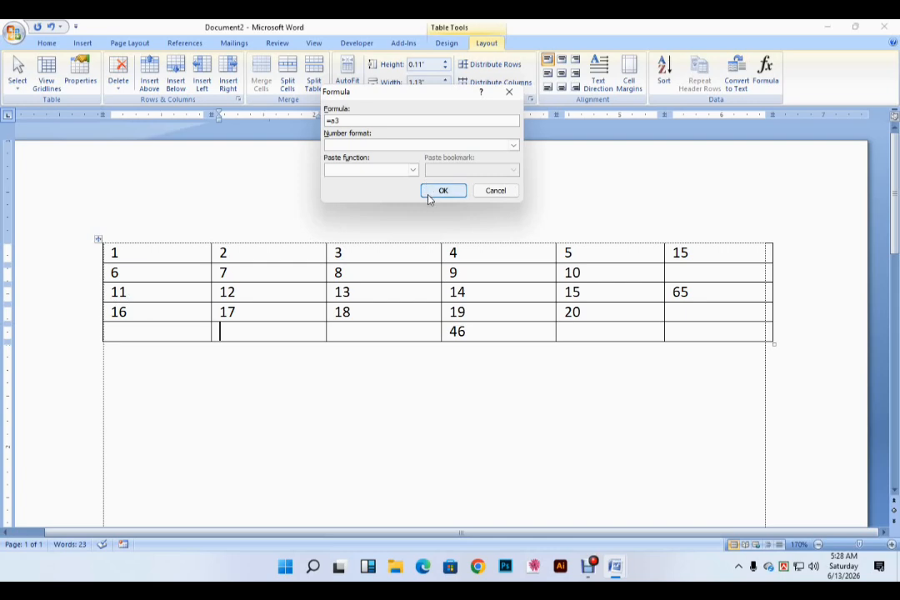
text(+)
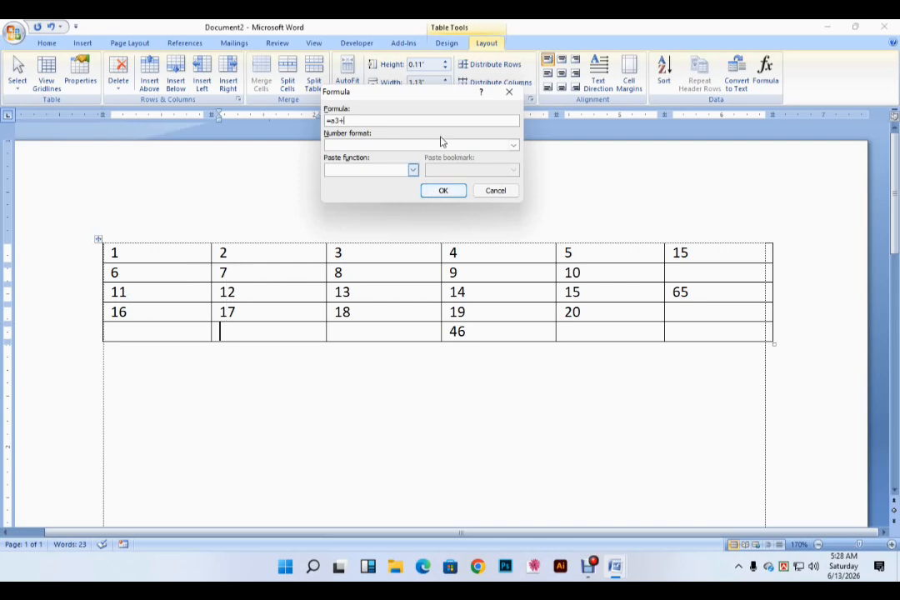
text(b2)
click(443, 191)
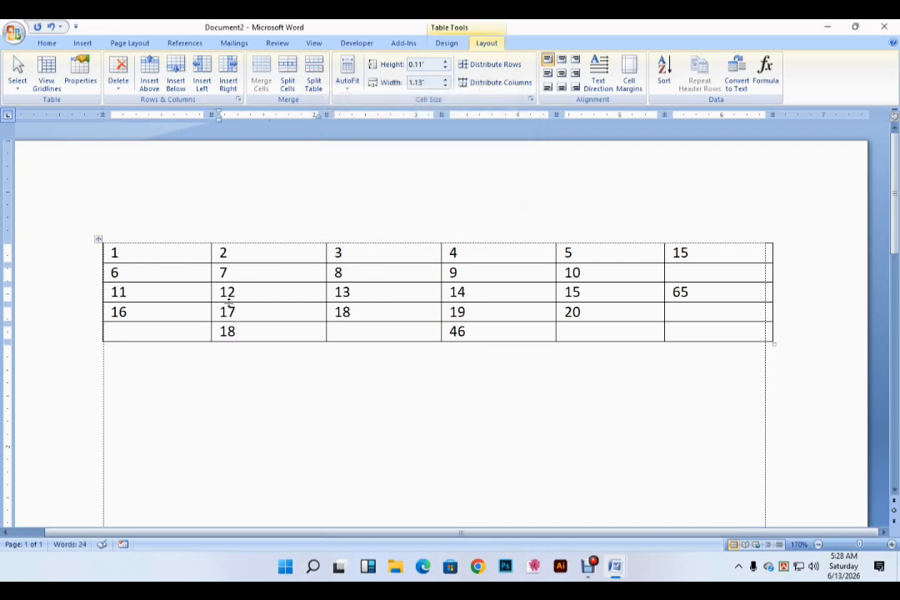
click(144, 293)
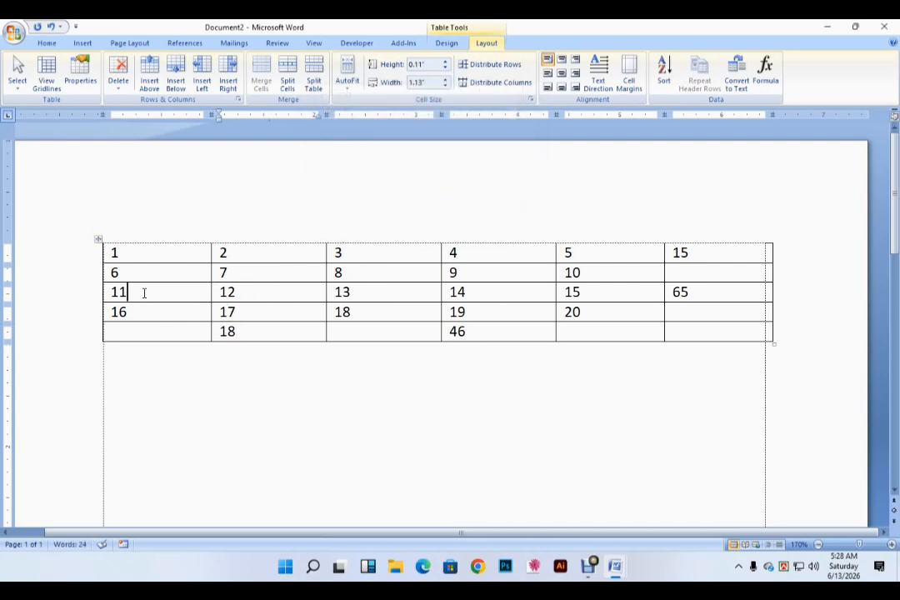
double_click(228, 332)
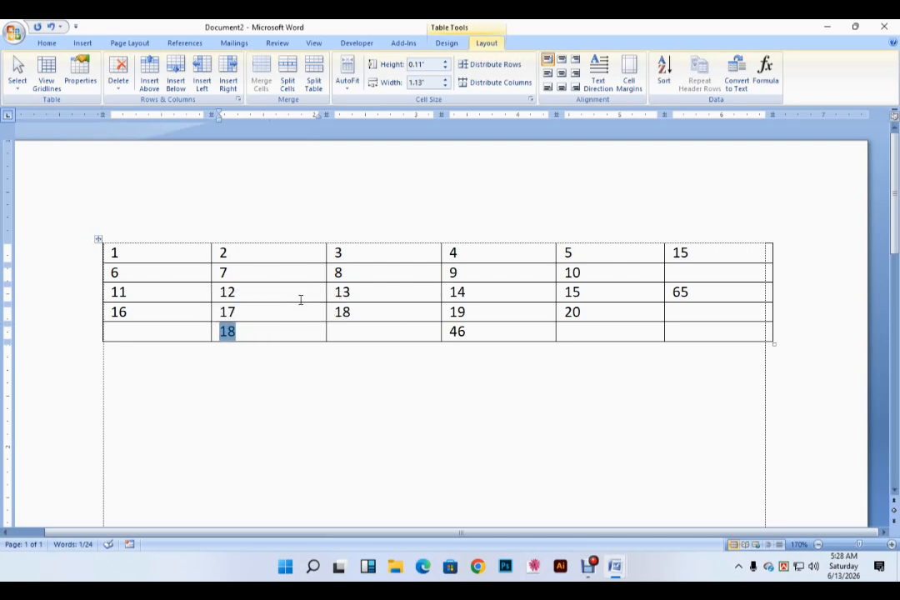
Insert the formula =c3/b3 in the empty bottom cell of the third column to divide the third-row values.
click(363, 329)
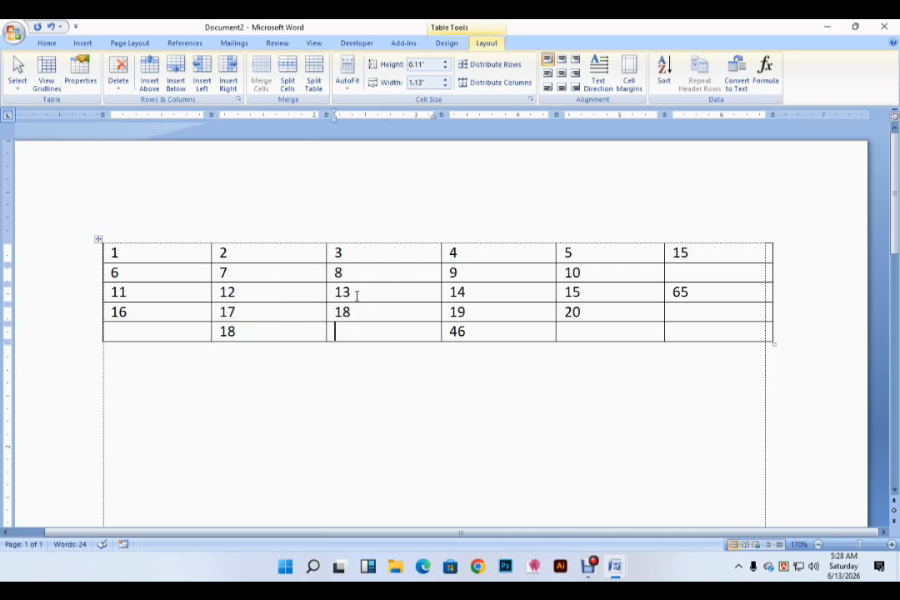
double_click(337, 291)
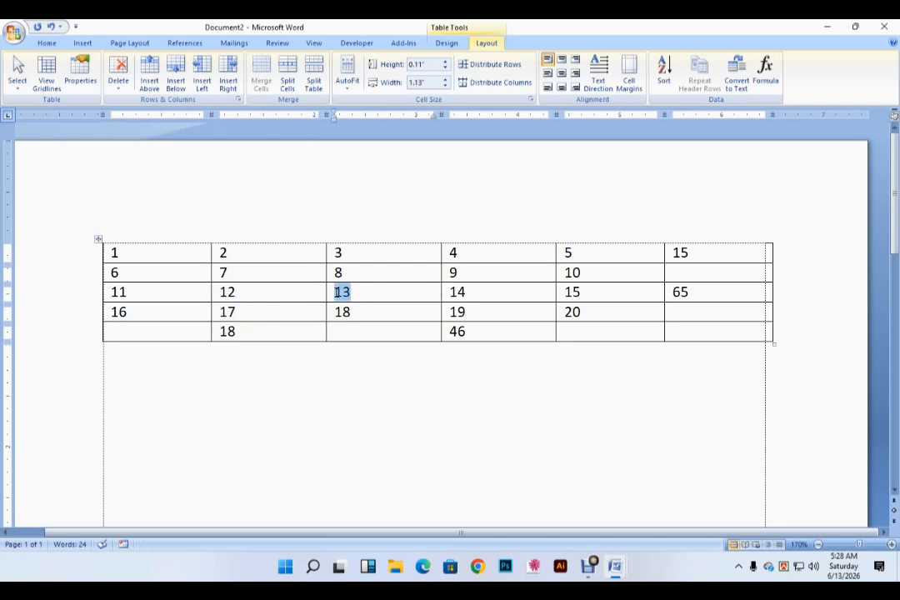
double_click(233, 292)
click(388, 332)
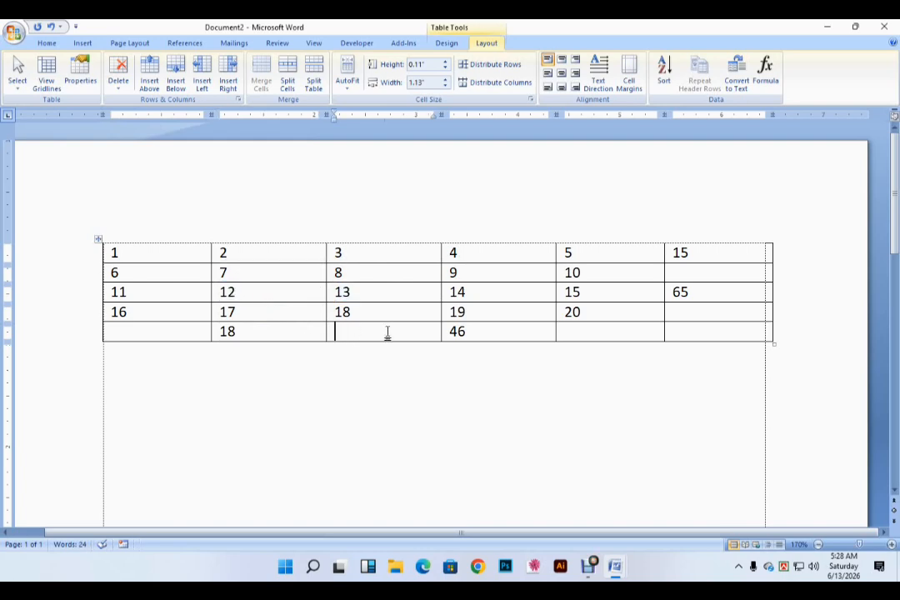
click(765, 71)
drag(375, 120, 327, 121)
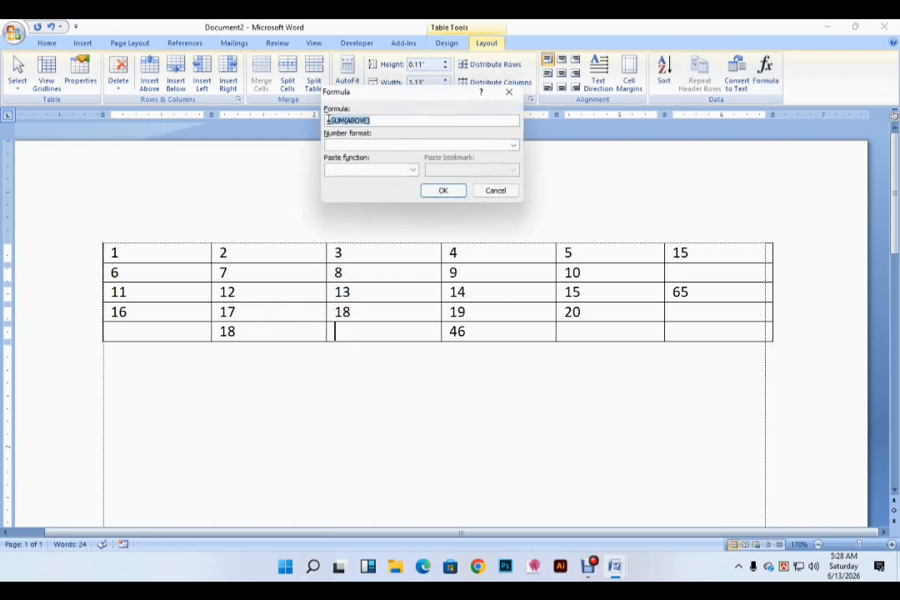
text(=)
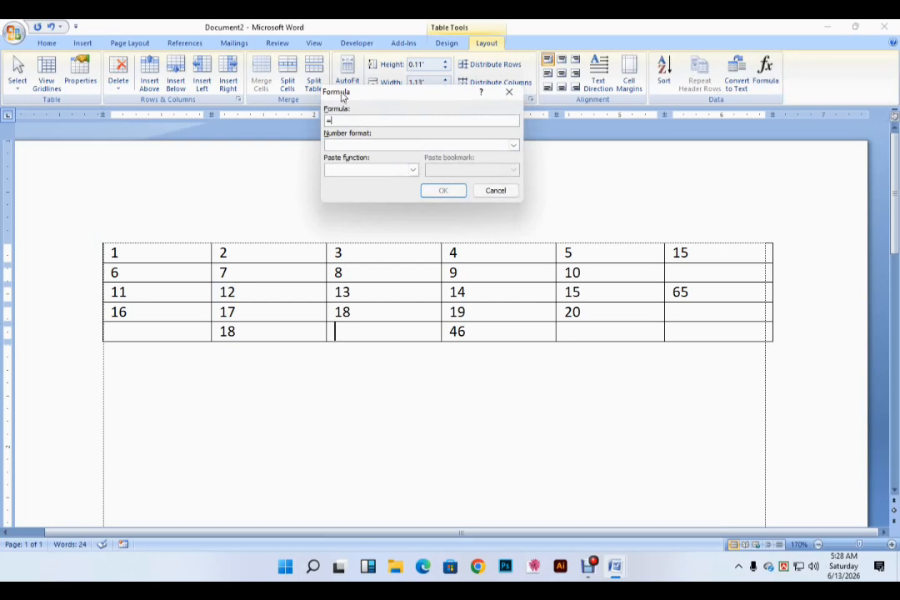
drag(376, 91, 453, 145)
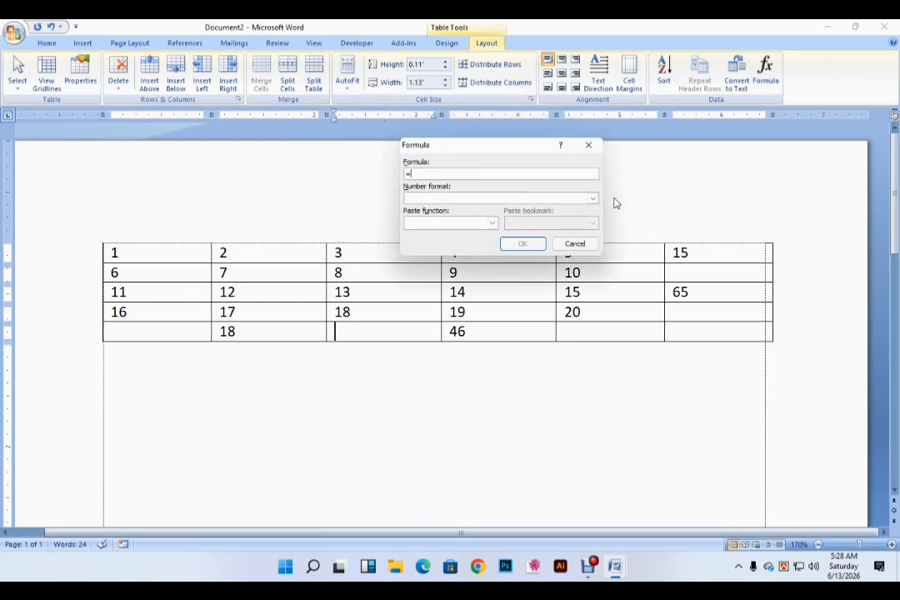
text(c3/)
text(b3)
click(523, 244)
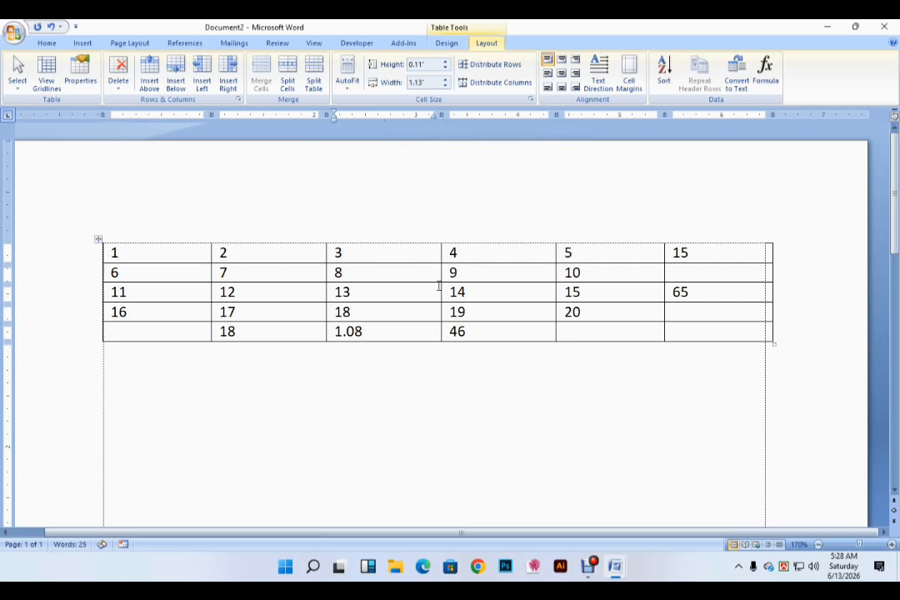
drag(370, 331, 329, 334)
click(378, 332)
Insert the formula =SUM(a1:e4) in the empty bottom cell of the fifth column and review the range it covers.
drag(196, 265, 584, 311)
click(584, 332)
drag(131, 251, 574, 312)
click(591, 332)
click(766, 71)
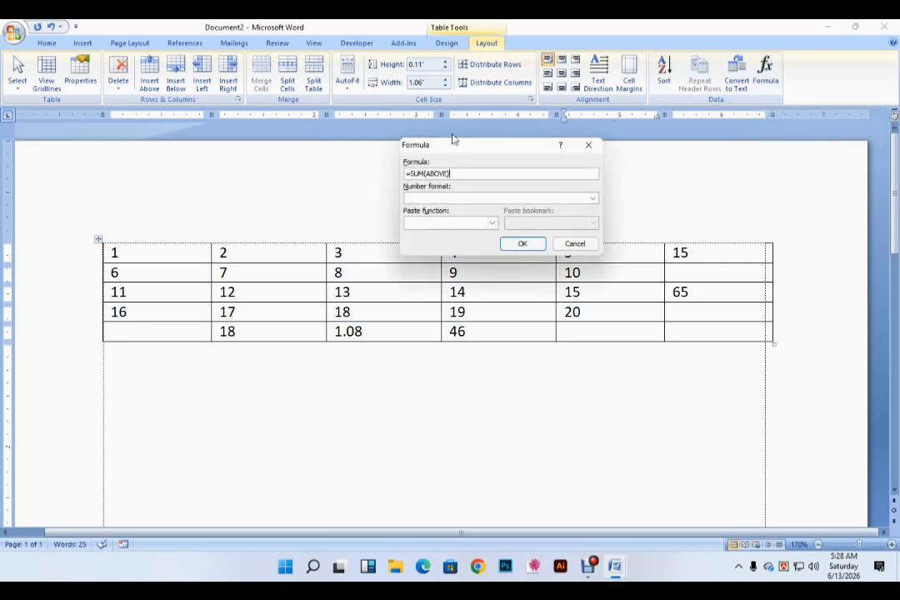
drag(435, 147, 403, 146)
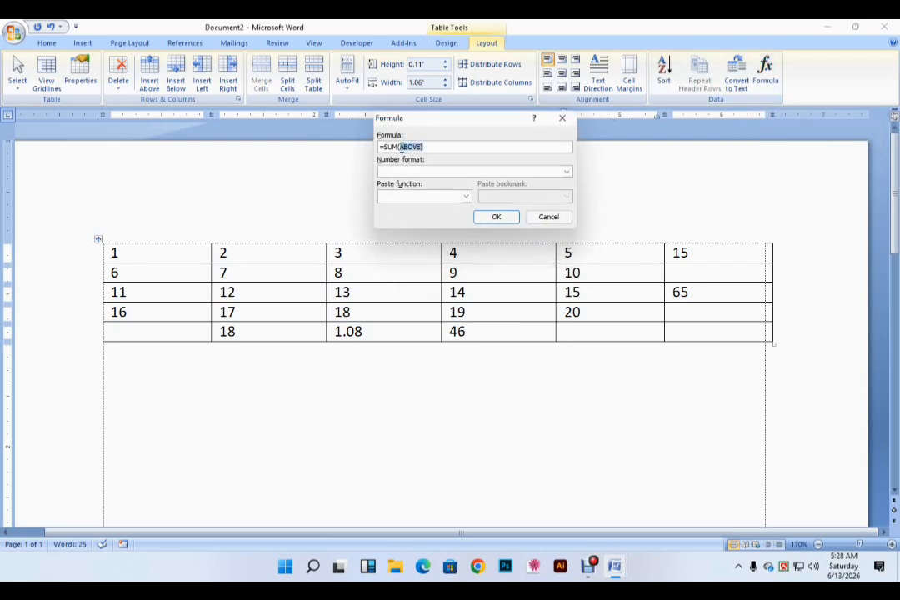
key(BackSpace)
text(1:)
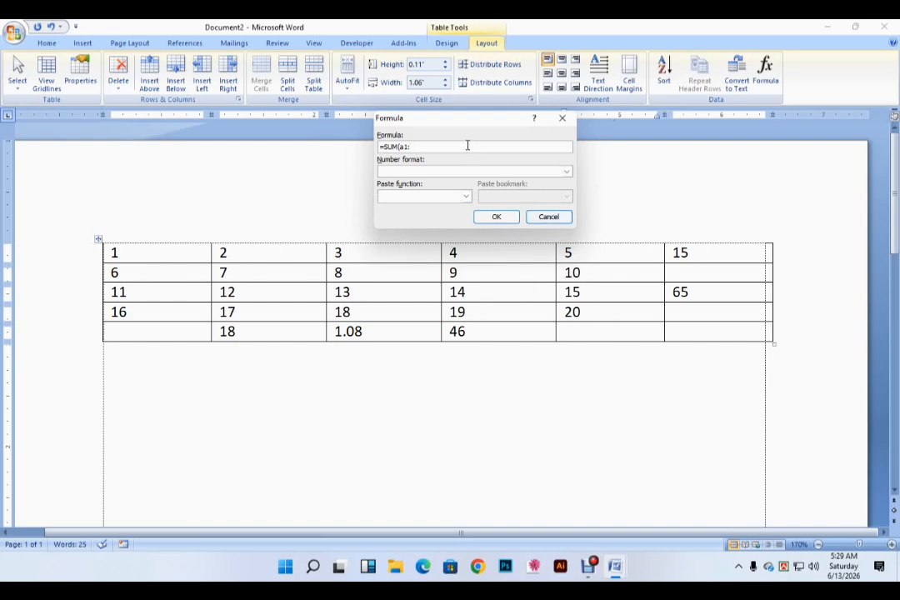
text(e4))
click(494, 217)
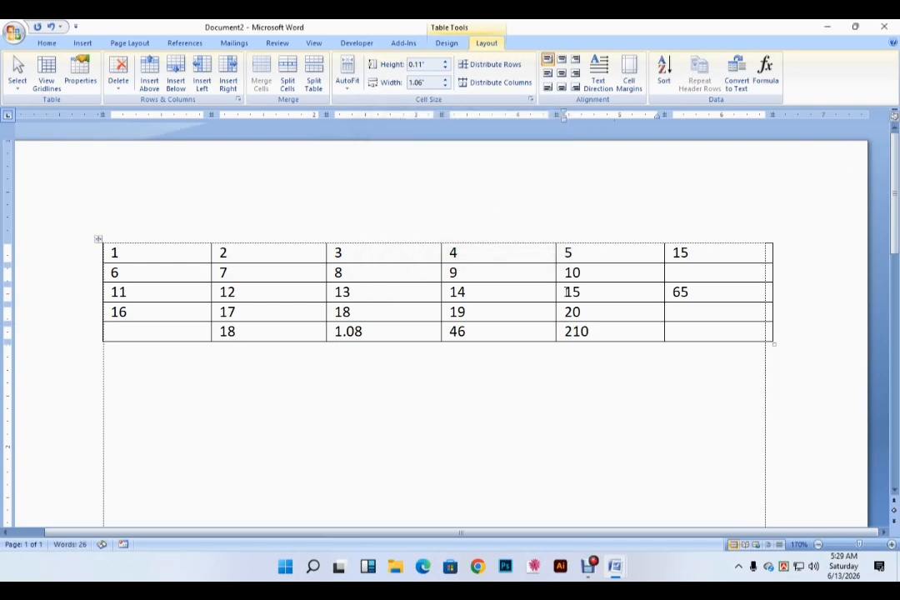
drag(115, 252, 586, 322)
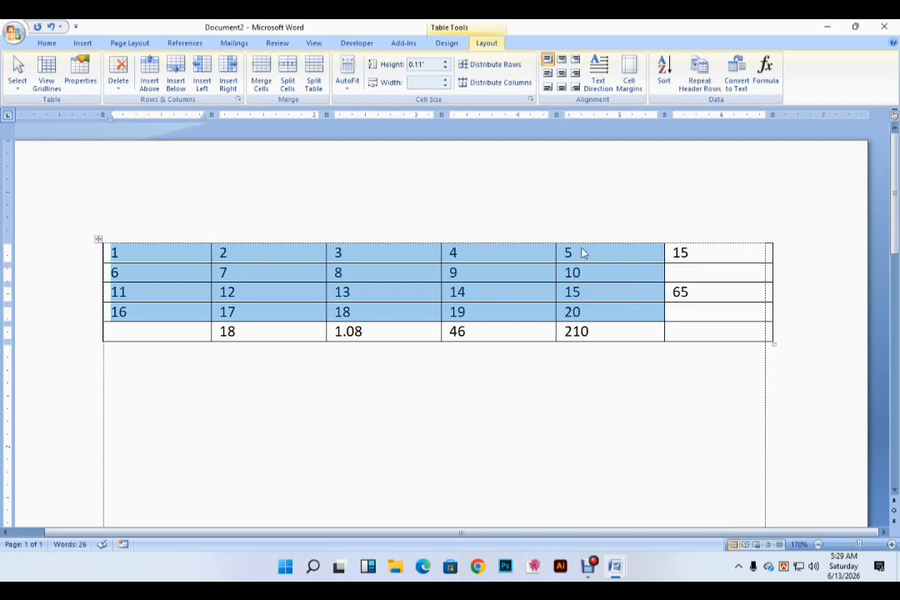
click(583, 313)
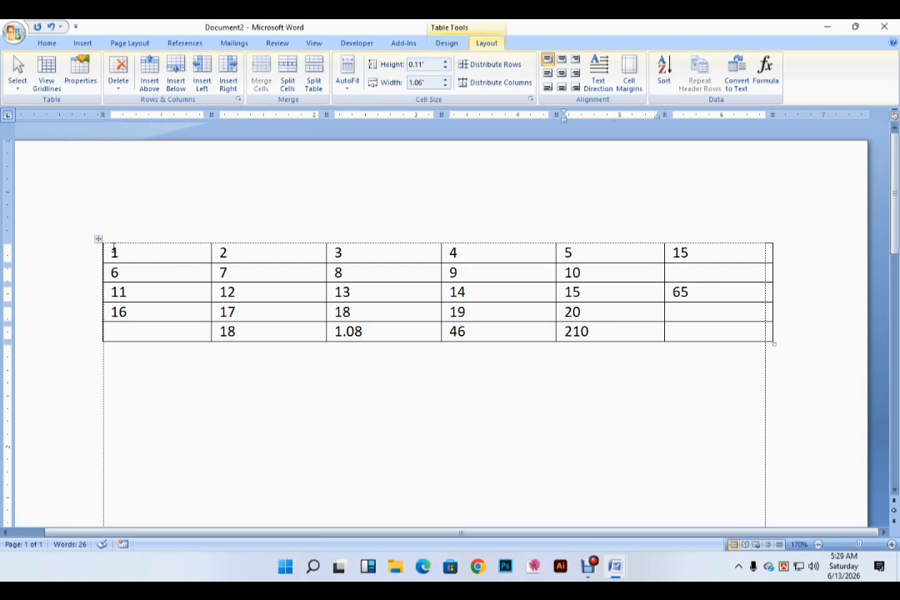
drag(112, 254, 569, 313)
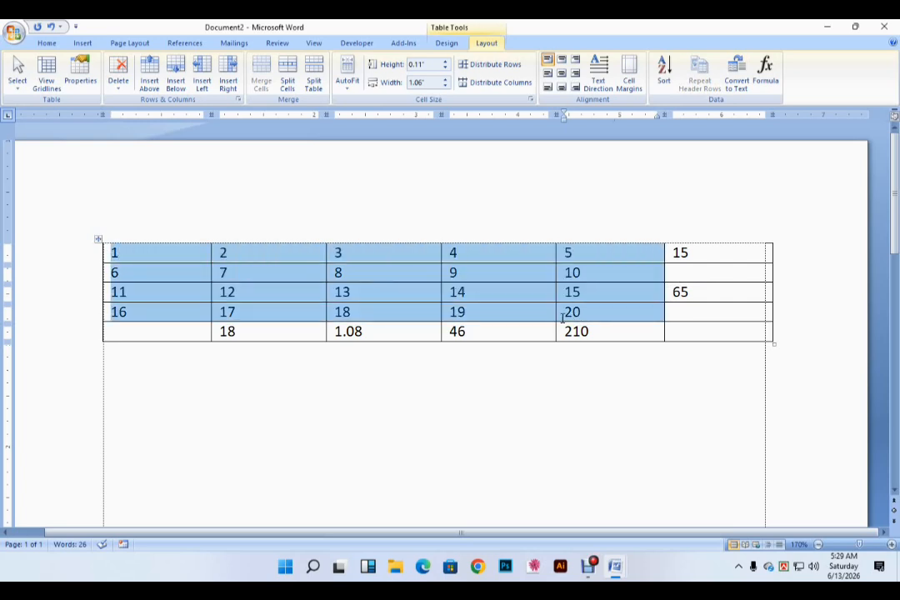
click(305, 279)
click(593, 333)
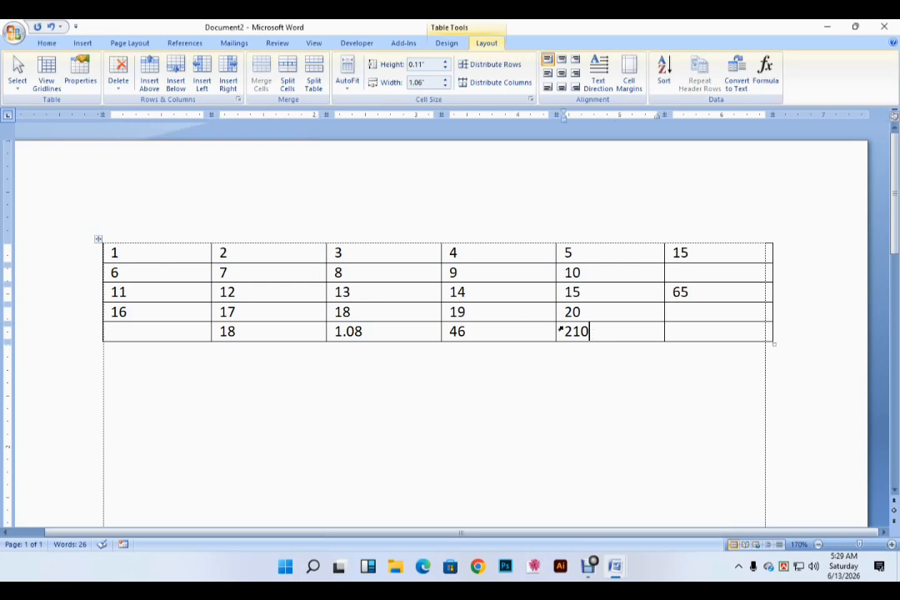
Set the third row's second cell to 50 and update the formula result in the bottom cell of the fifth column.
click(210, 293)
text(50)
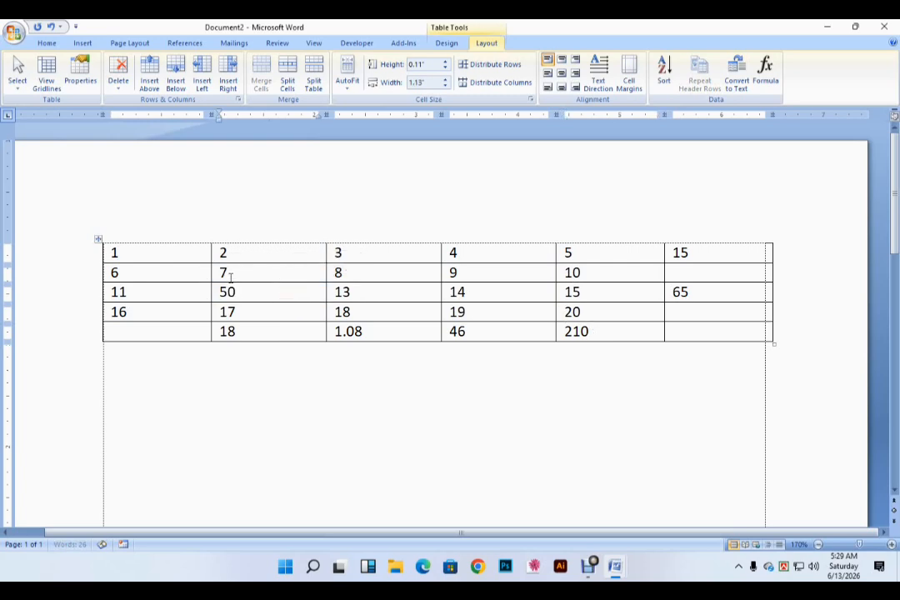
click(590, 333)
double_click(569, 332)
click(615, 340)
double_click(582, 332)
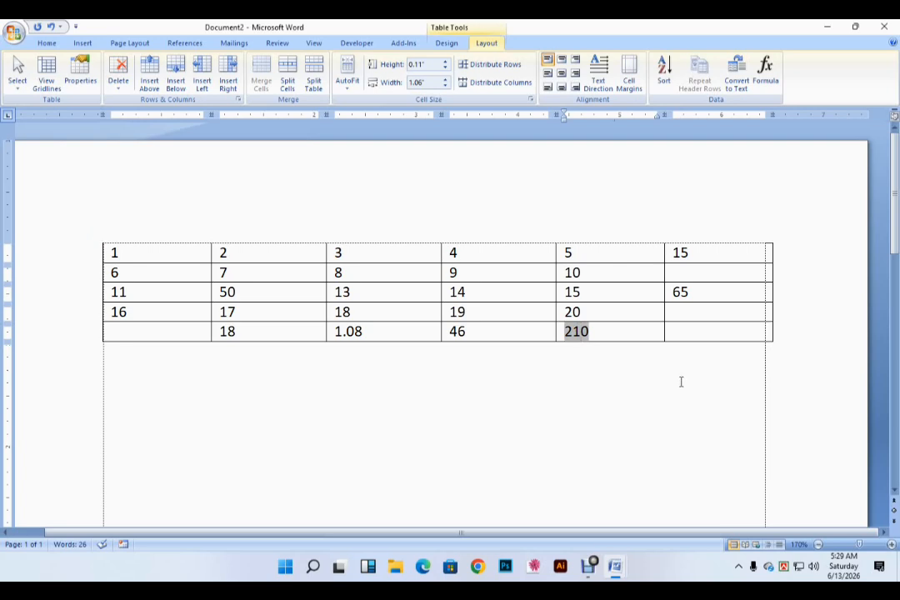
text(248)
Set the third cell of the fourth row to 100.
click(331, 312)
text(100)
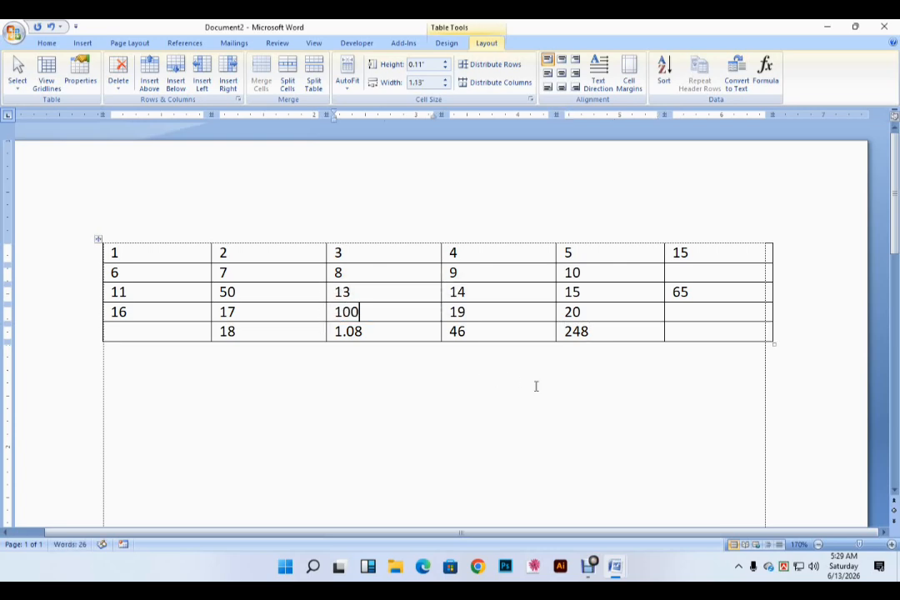
Update the formula result in the bottom cell of the fifth column.
click(574, 331)
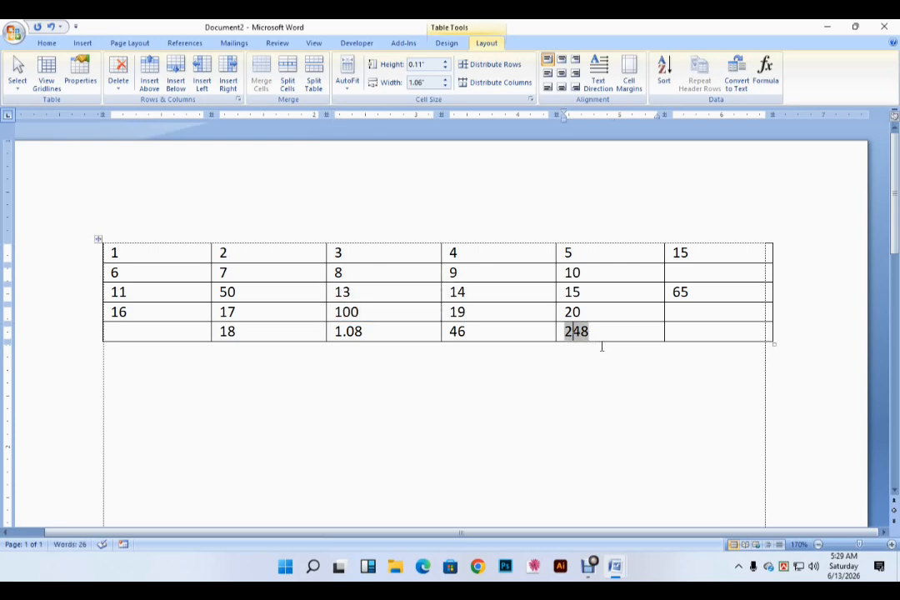
key(F9)
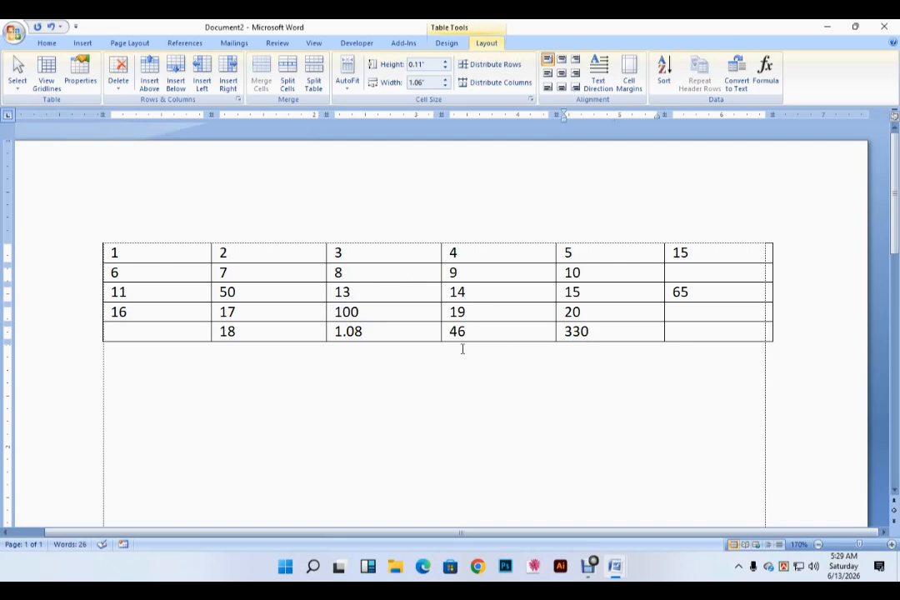
Set the third cell of the fourth row to 5000 and recalculate the sum formula at the bottom of the fifth column.
double_click(338, 311)
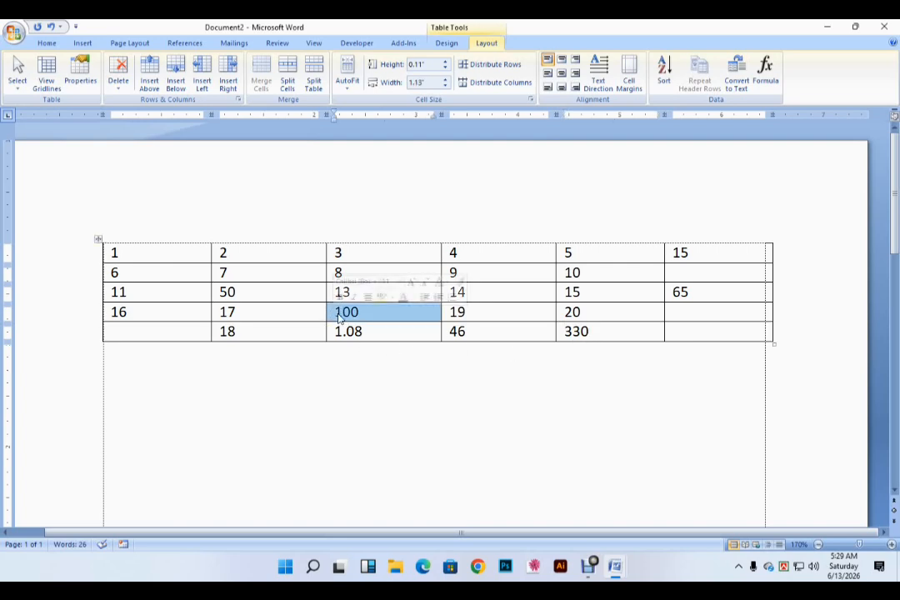
text(5000)
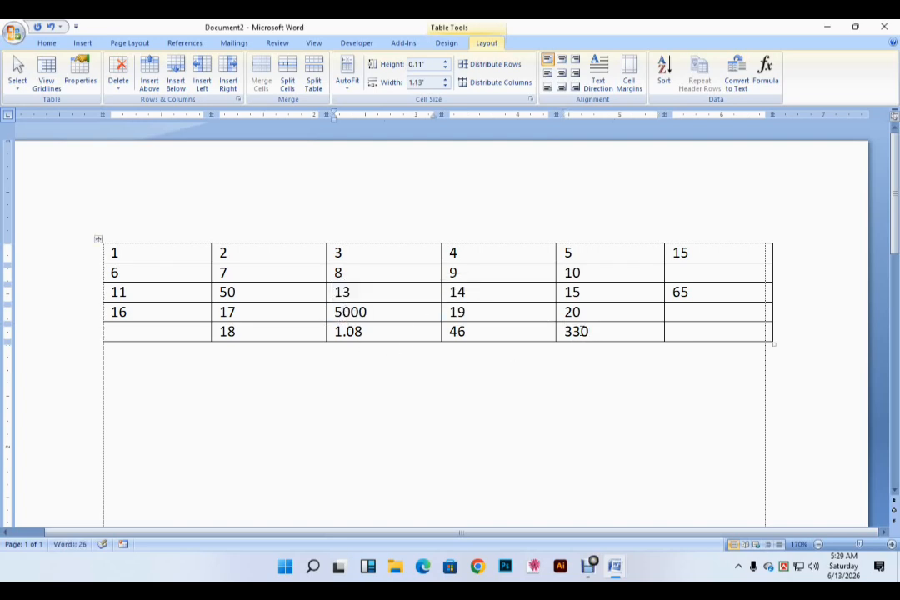
click(576, 331)
key(F9)
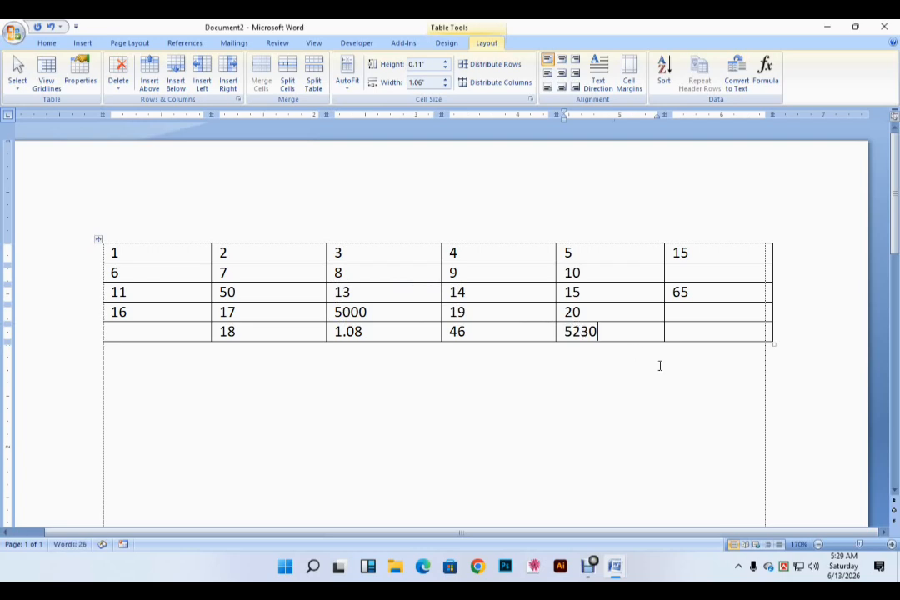
drag(613, 338, 574, 364)
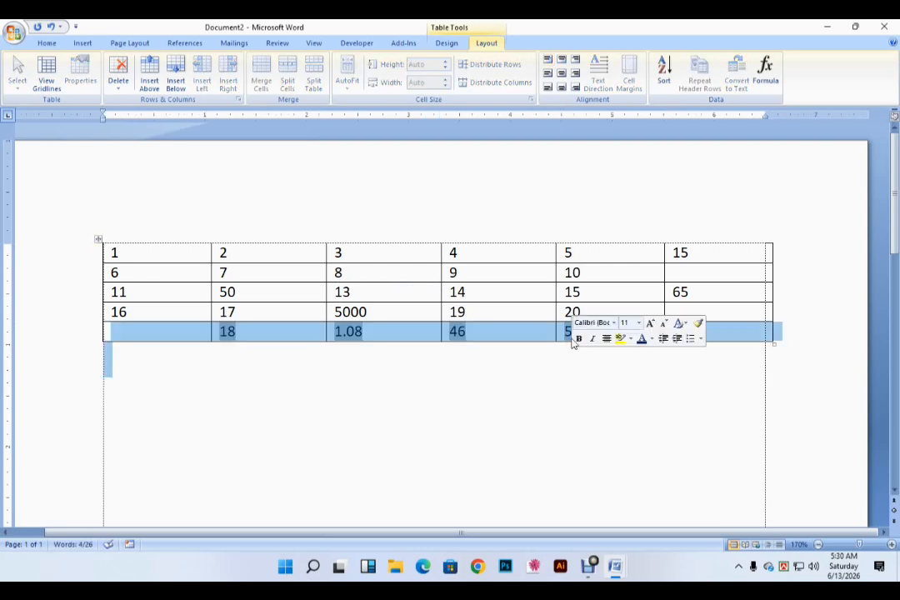
click(564, 332)
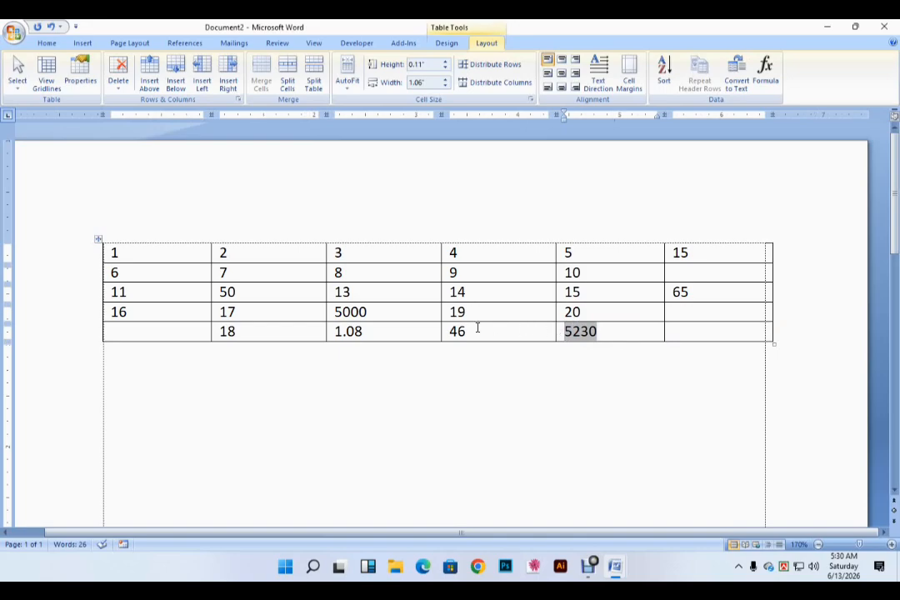